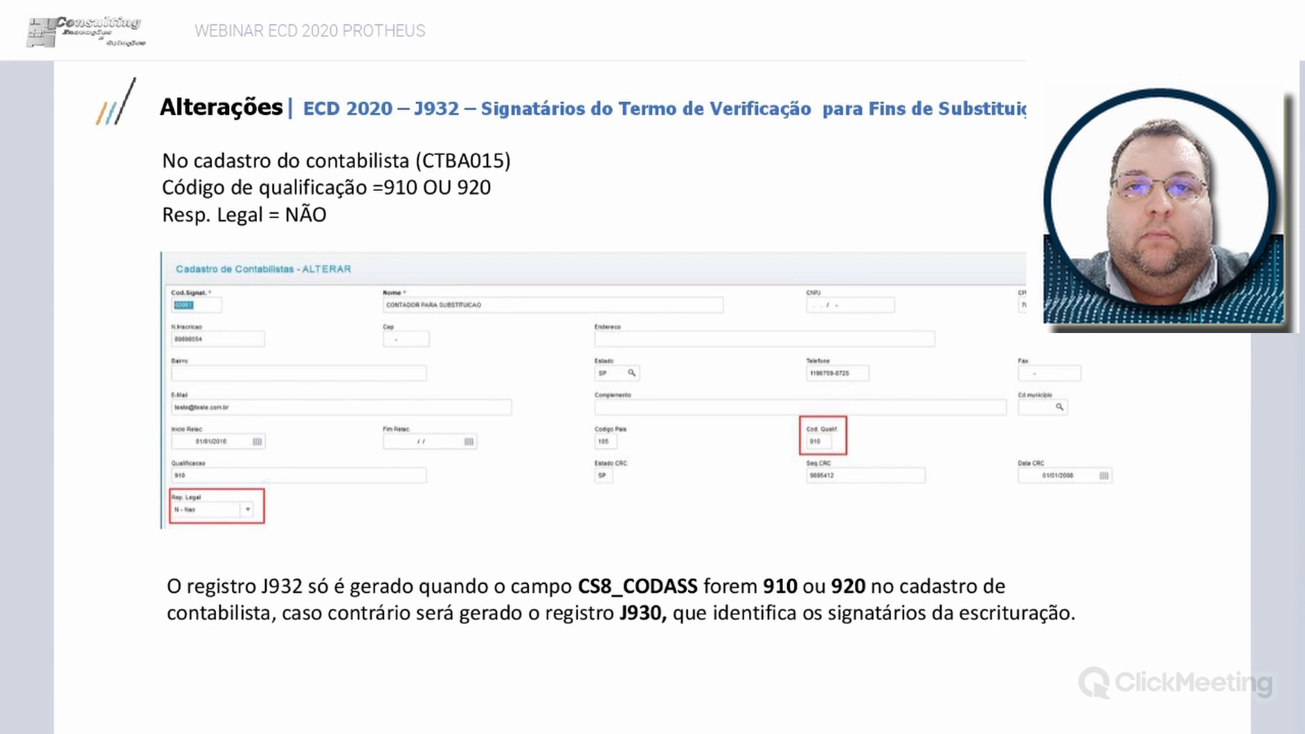
key("Right")
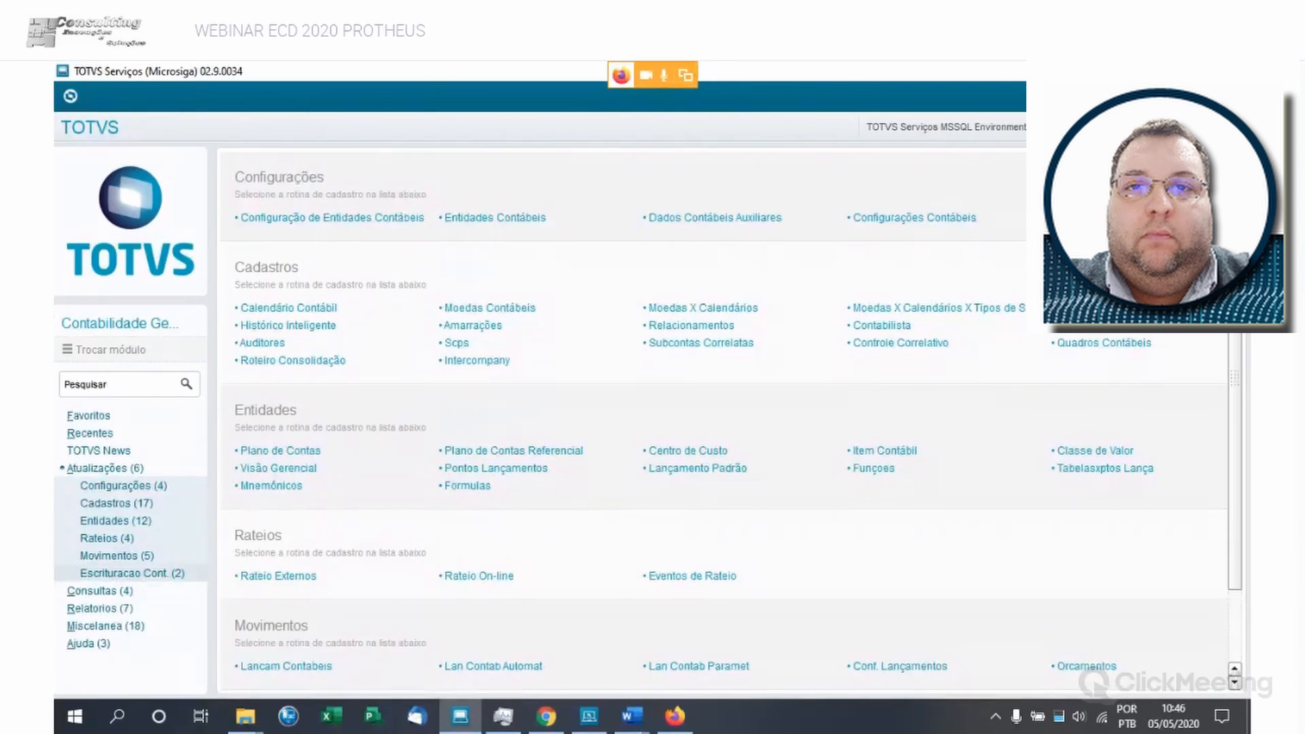
- Open the Central Escrituração routine under Escrituracao Cont. and go to the TDN Contabilidade Gerencial page about the ECD/ECF 2020 deliveries
left_click(132, 573)
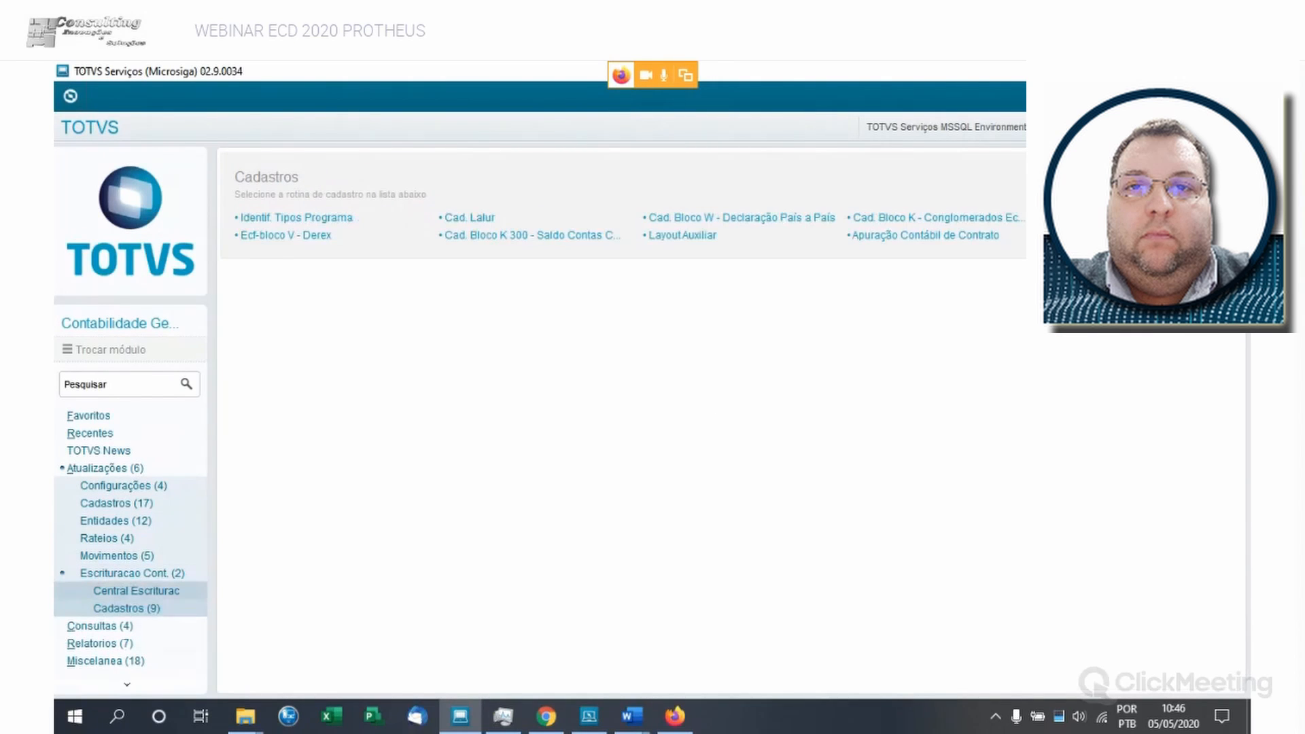
left_click(191, 590)
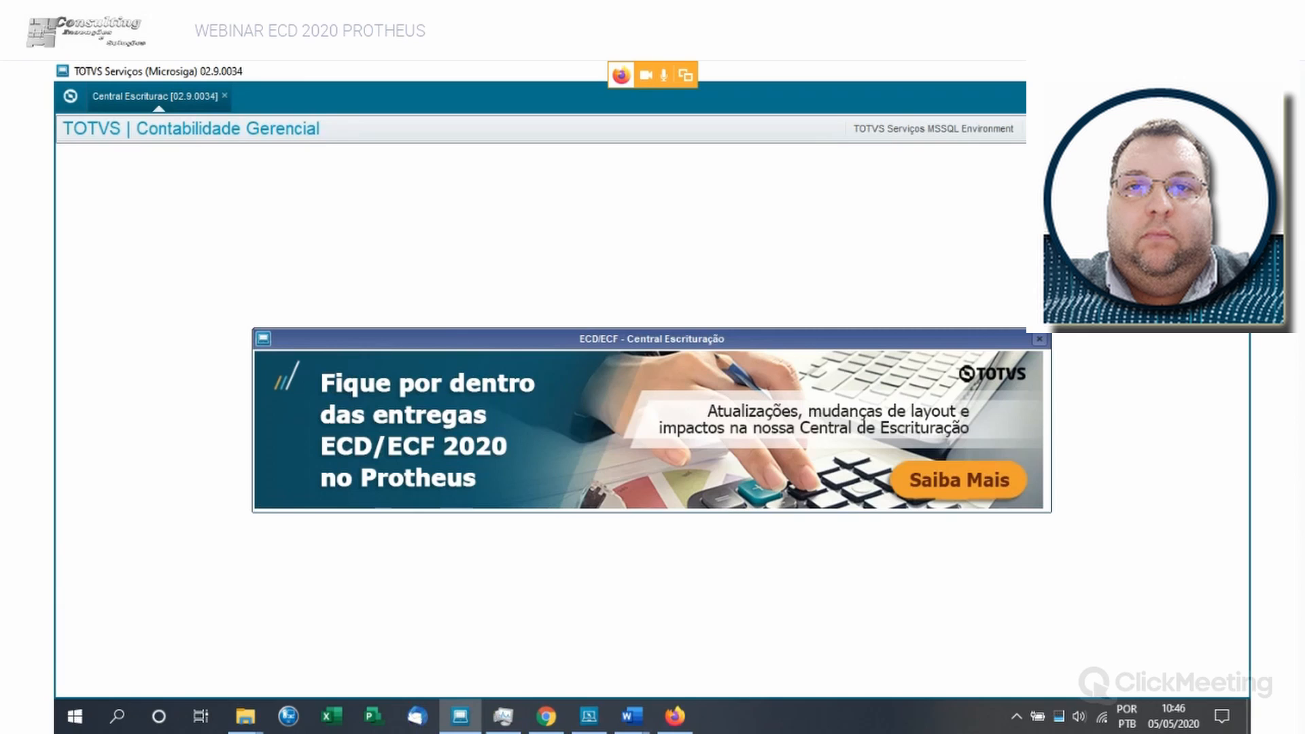
key("Escape")
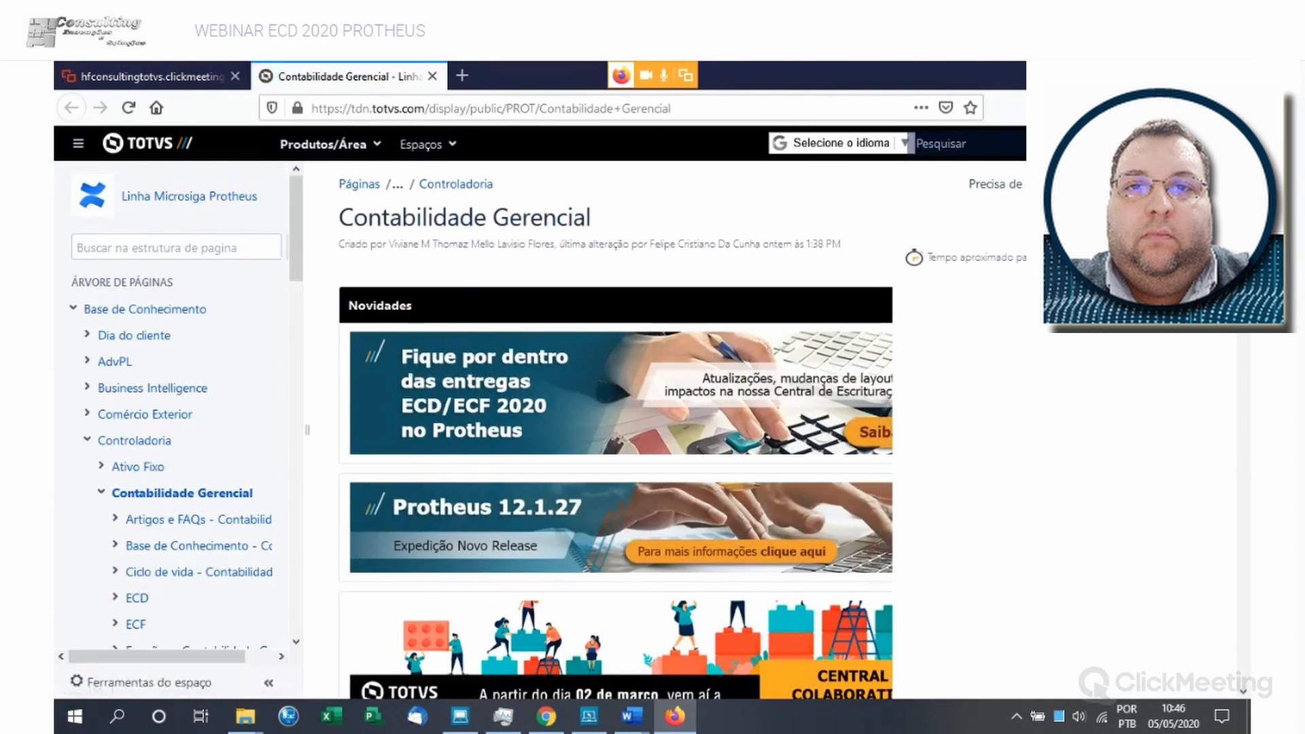
- Show the Pacotes de Atualização section of the Contabilidade Gerencial page
scroll(616, 408, "down", 10)
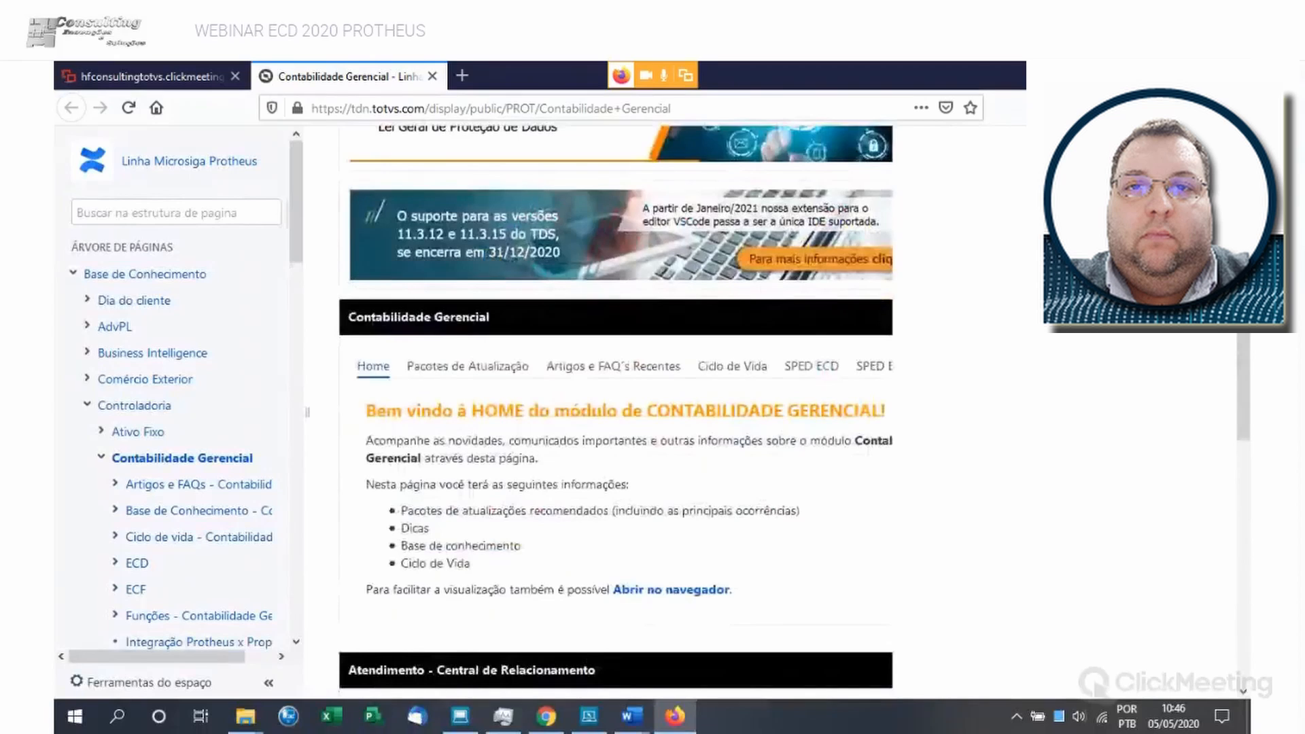
scroll(467, 305, "down", 2)
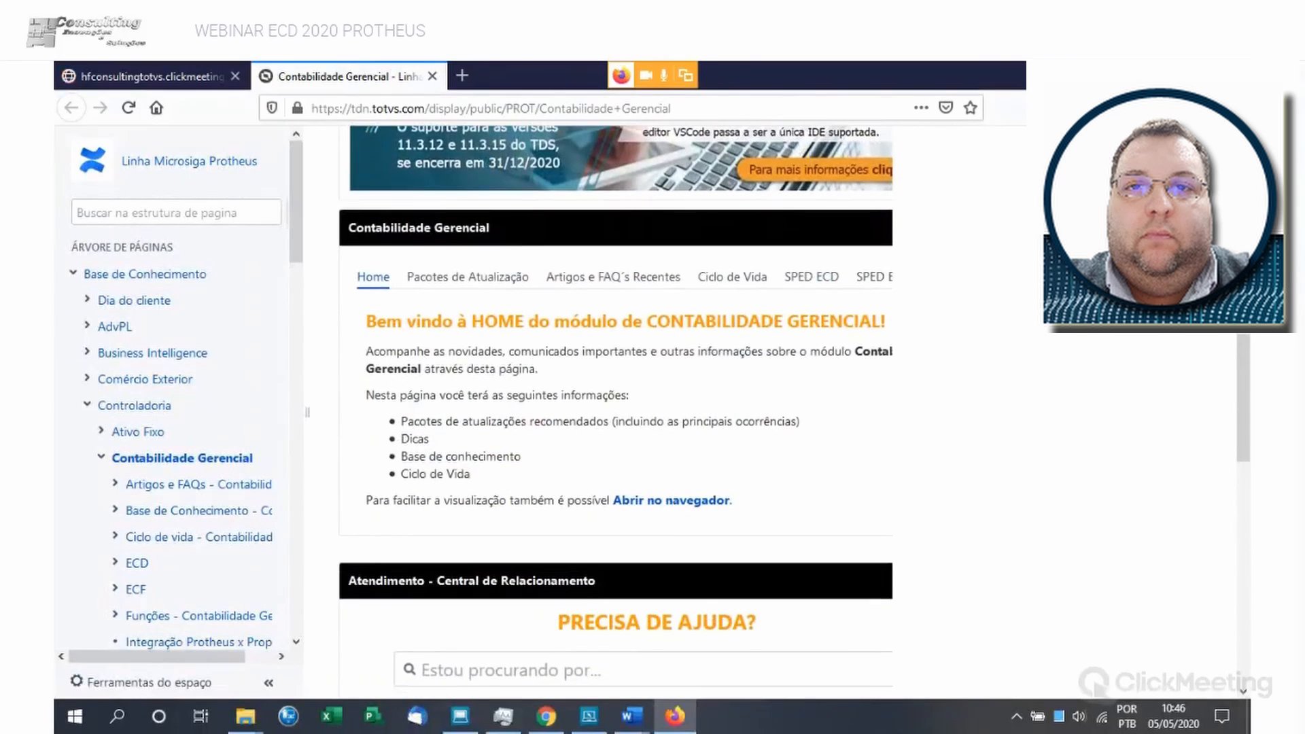
left_click(468, 276)
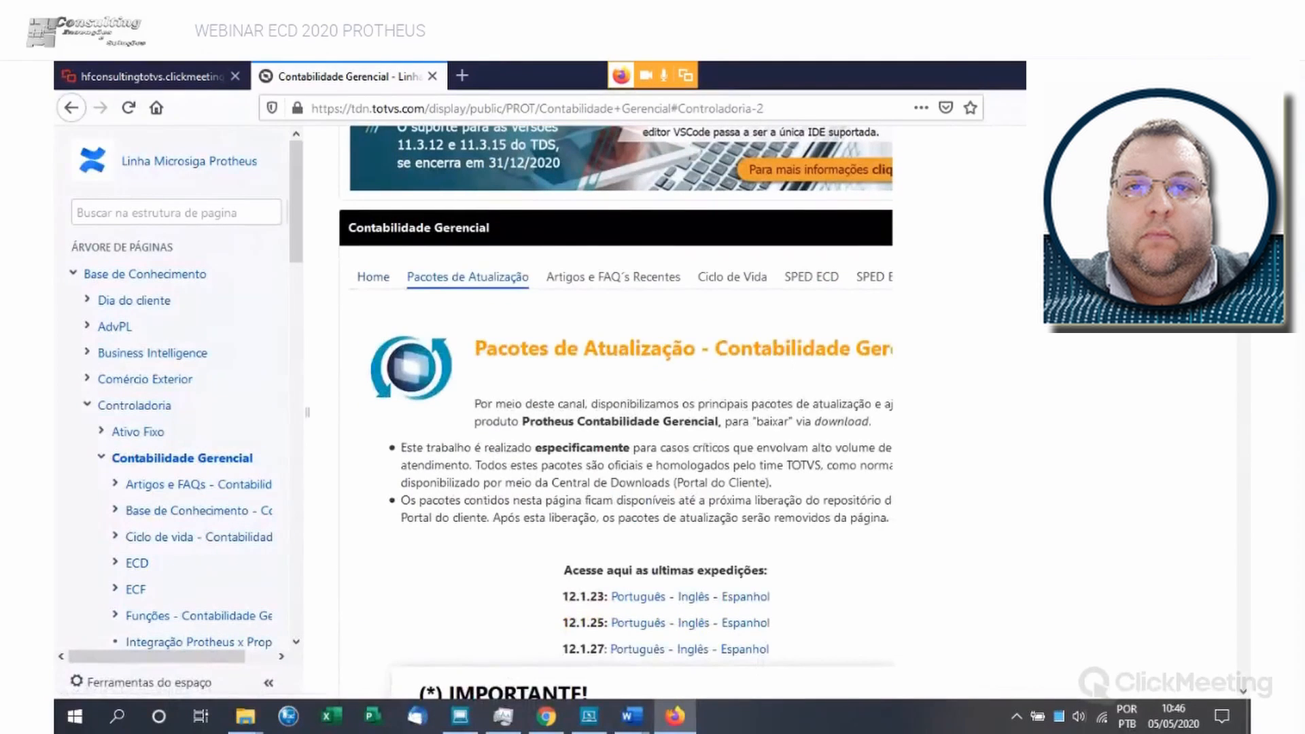
- Examine the latest expedition downloads, the important notice and the list of Contabilidade Gerencial update packages
scroll(468, 276, "down", 4)
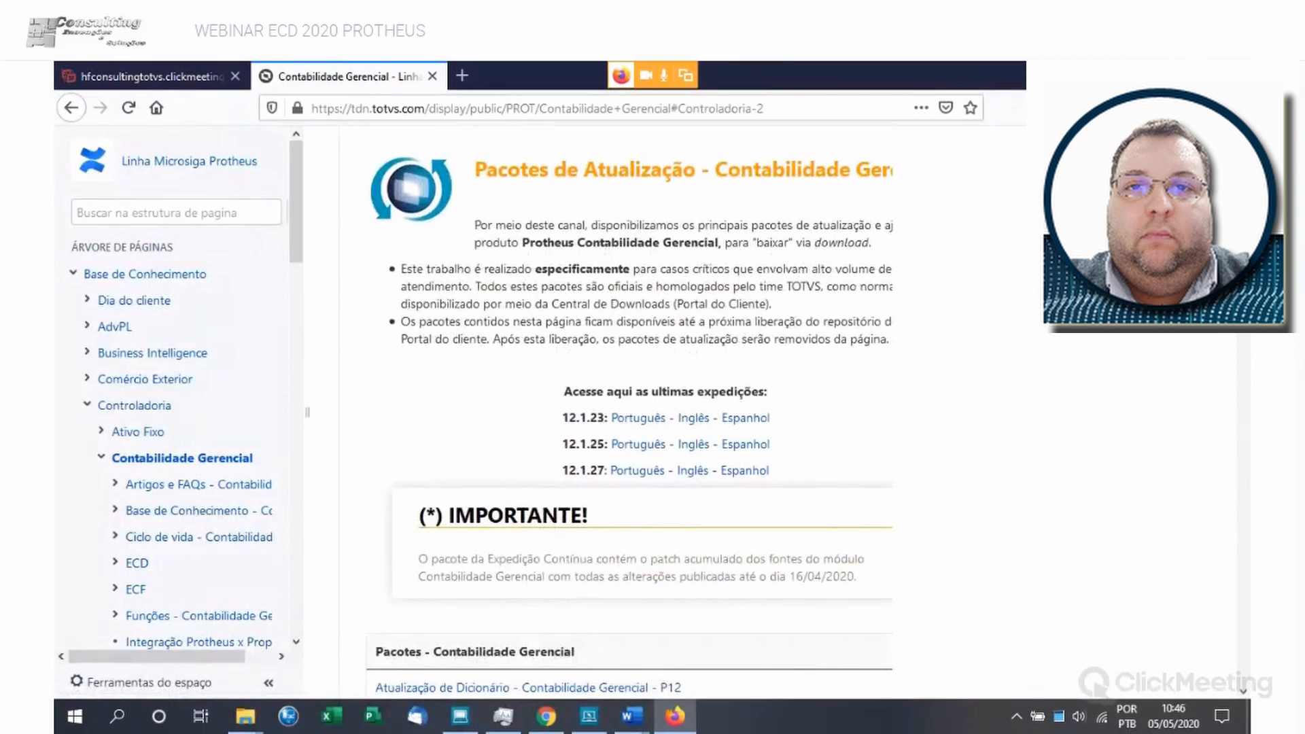
scroll(616, 408, "up", 2)
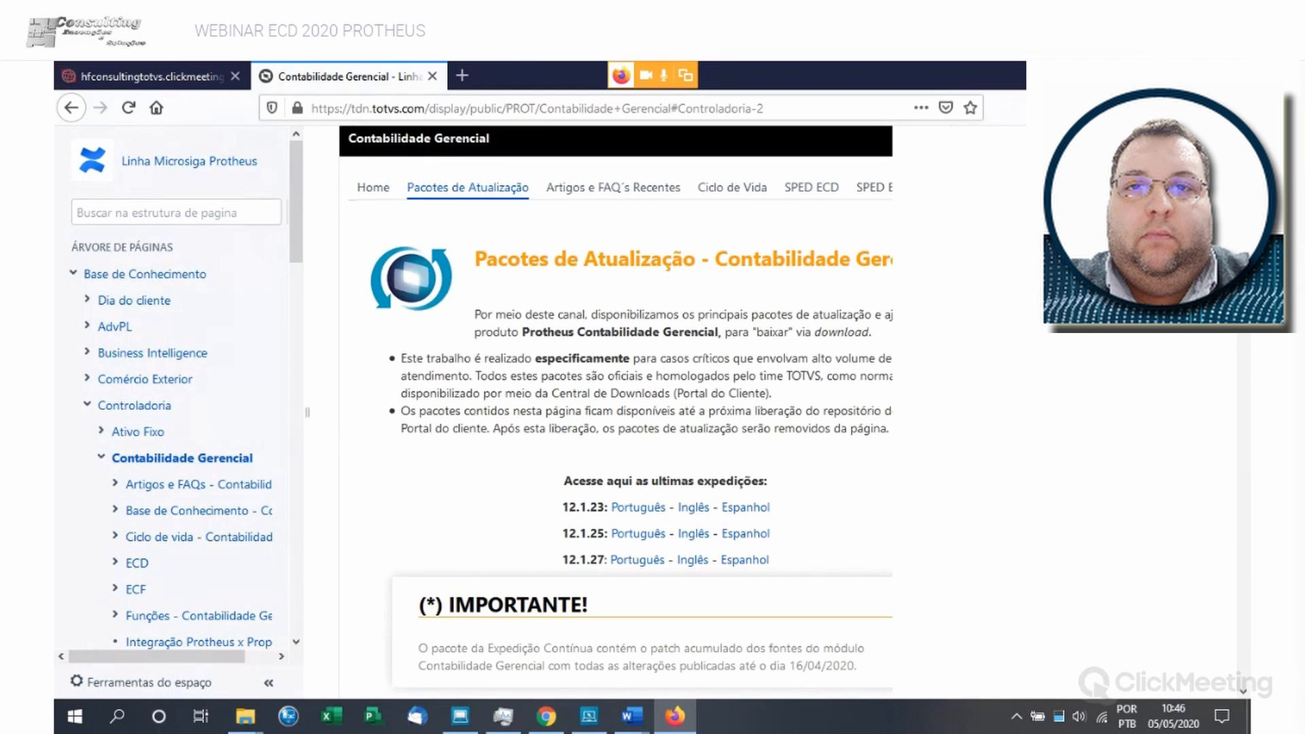
scroll(616, 408, "down", 4)
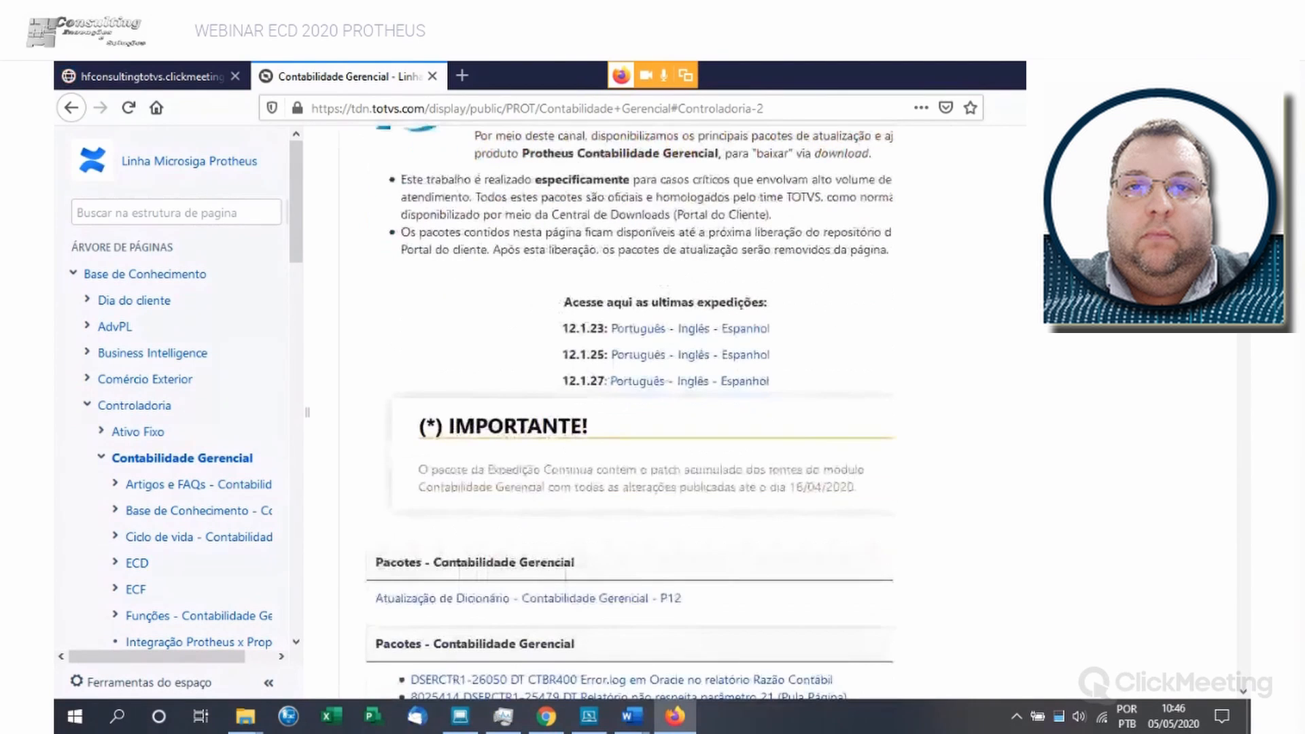
scroll(517, 401, "down", 4)
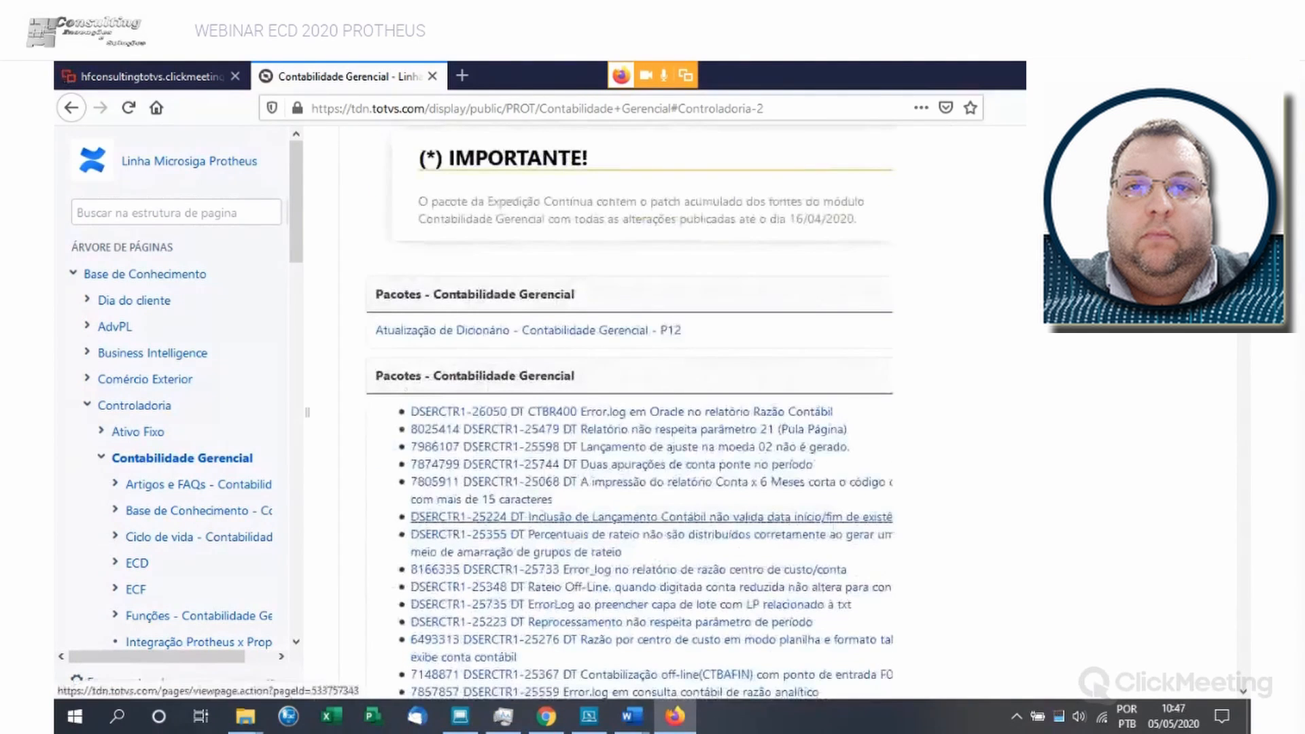
scroll(516, 401, "down", 2)
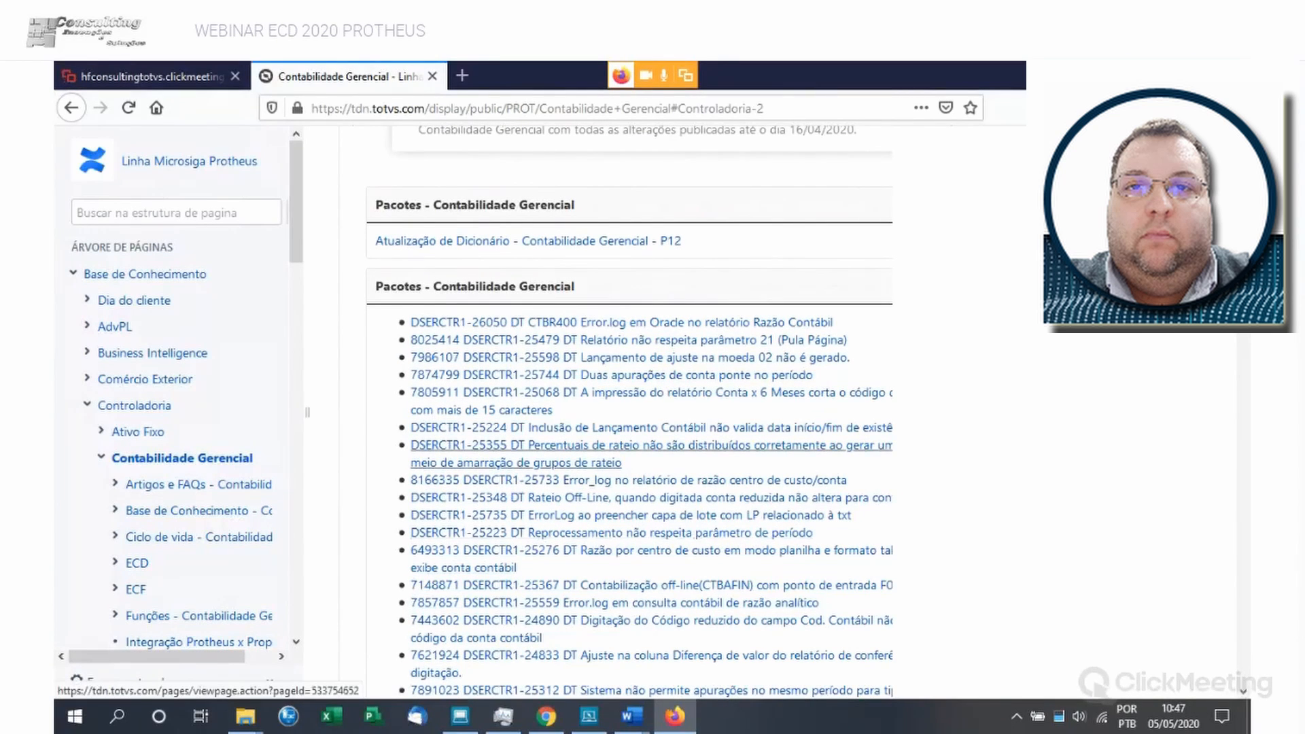
scroll(628, 408, "up", 2)
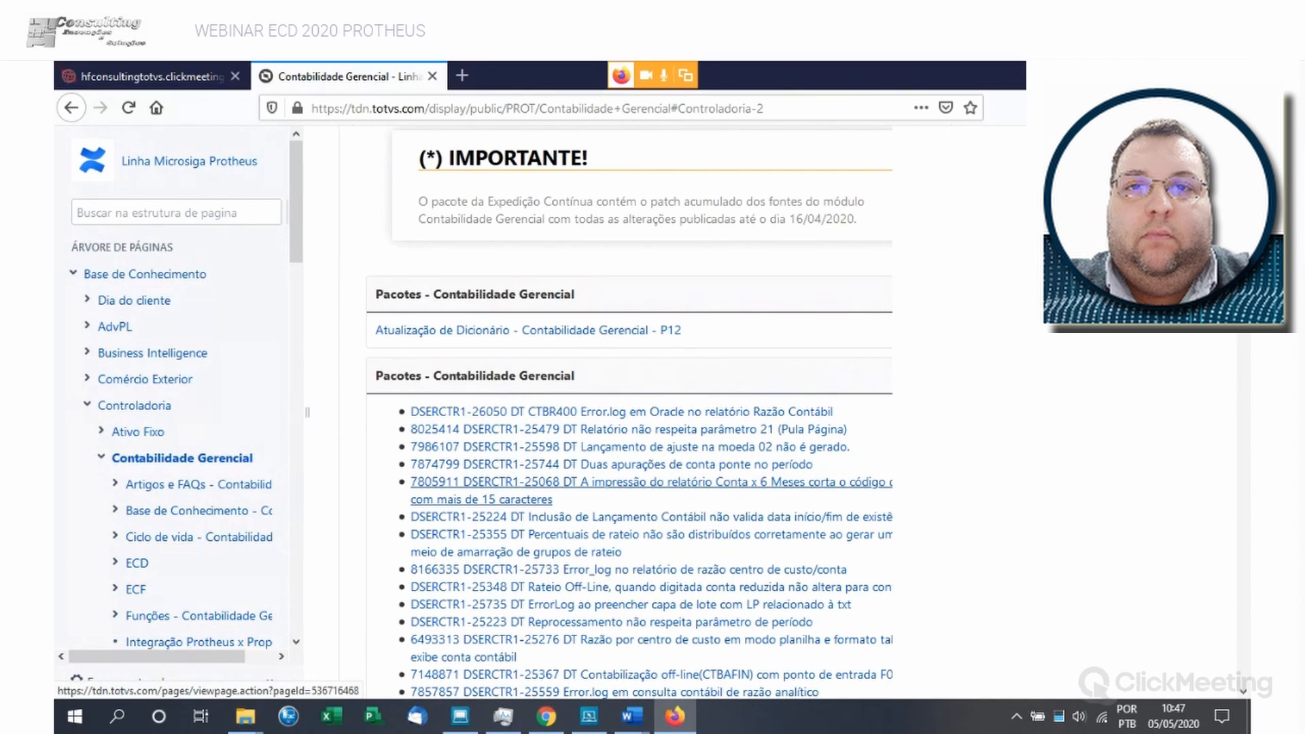
scroll(517, 483, "up", 4)
scroll(615, 407, "up", 3)
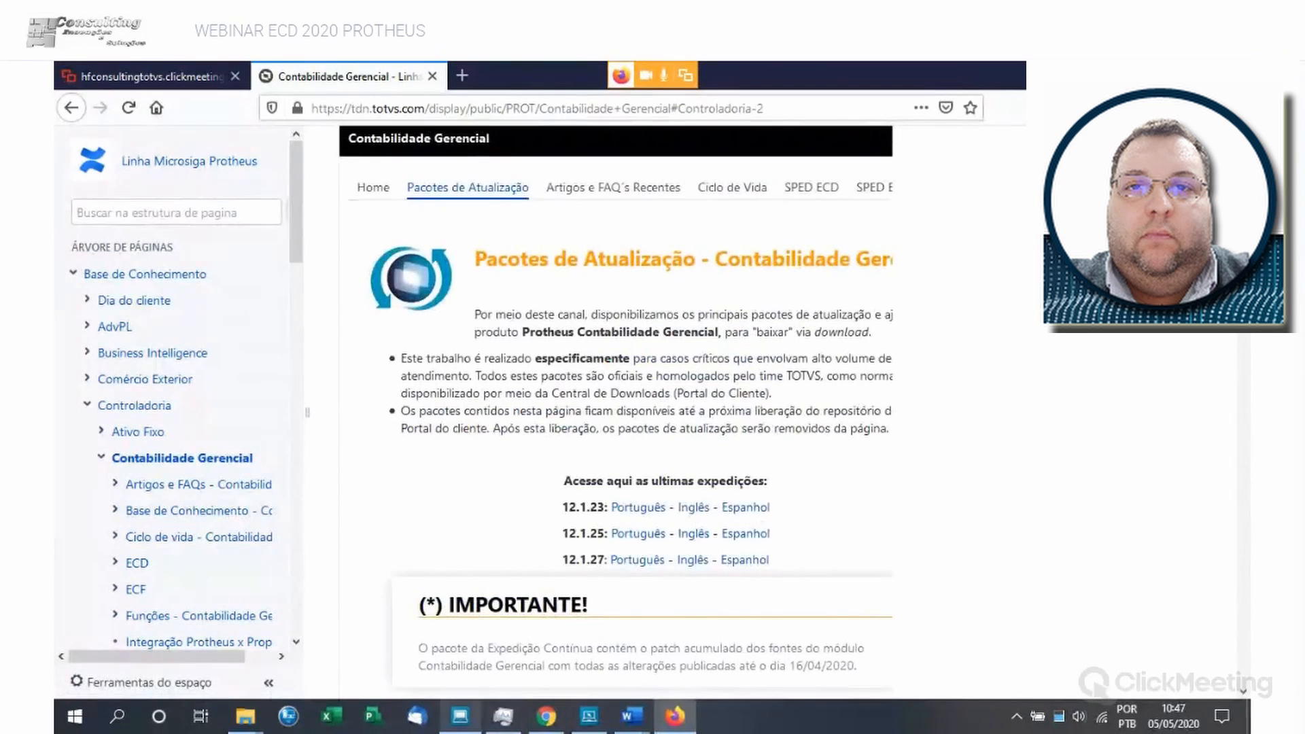
- Switch back to TOTVS Protheus and complete the Central de Escrituração wizard with company 99 TESTE
left_click(461, 716)
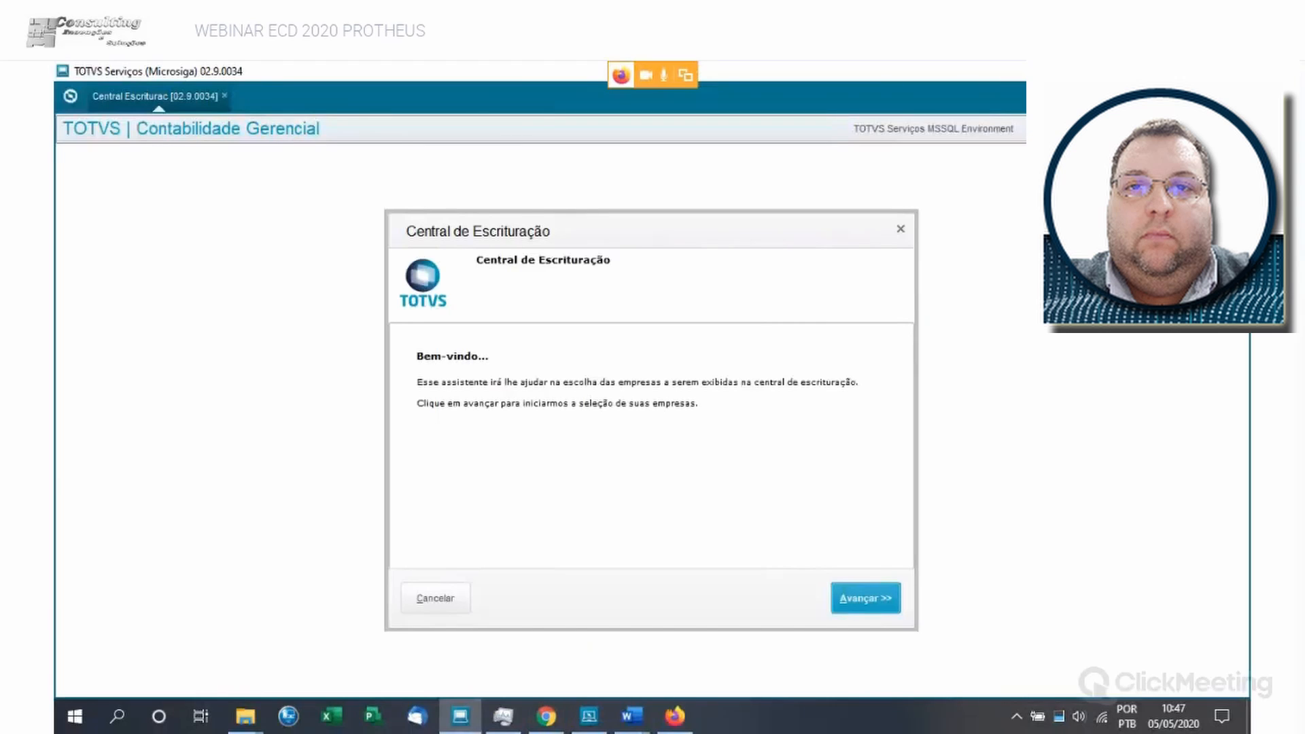
left_click(865, 598)
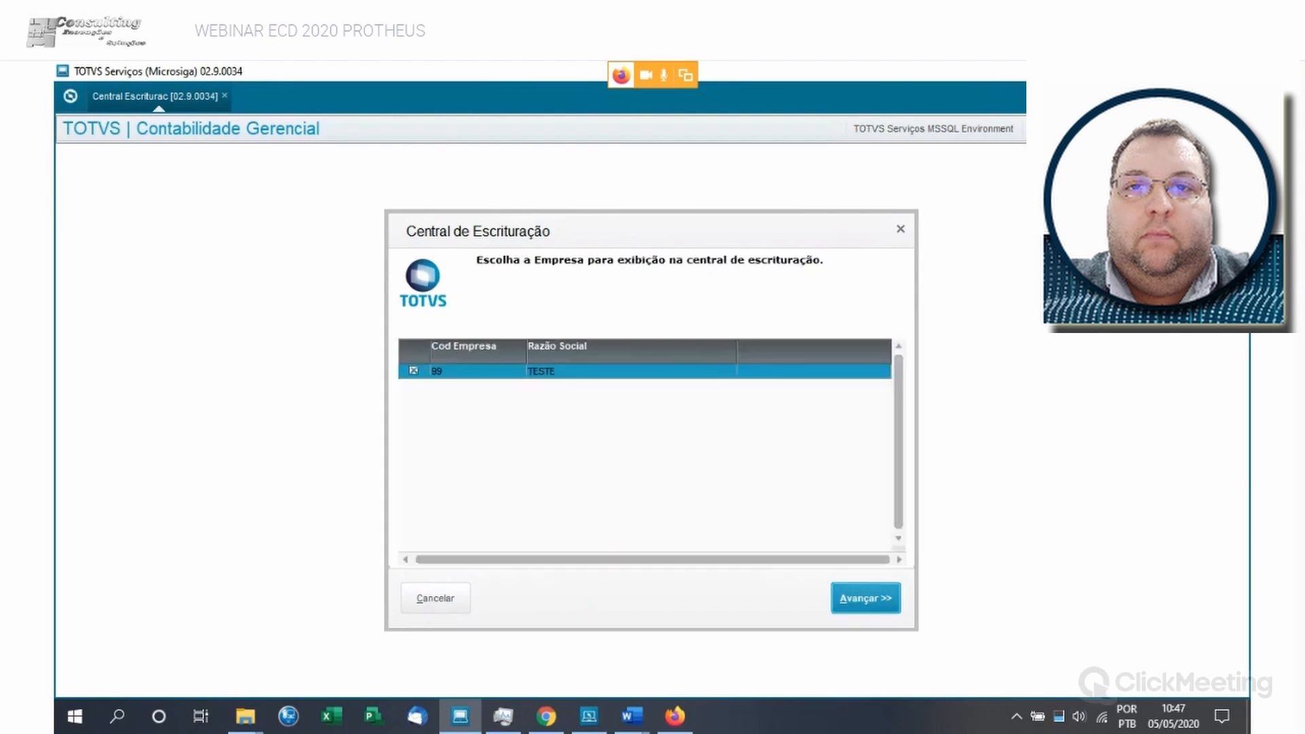
left_click(865, 598)
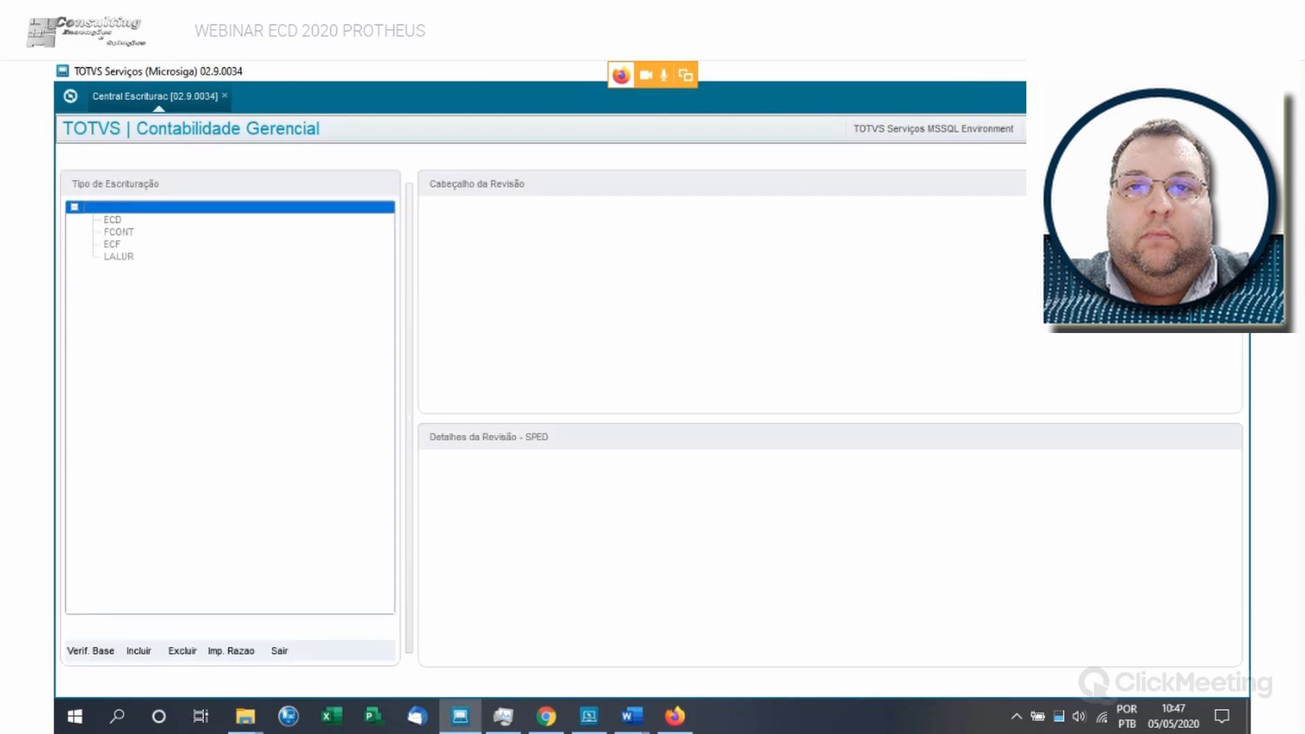
- Exit Central de Escrituração and enter it again, finishing the company selection with company 99 TESTE
left_click(279, 650)
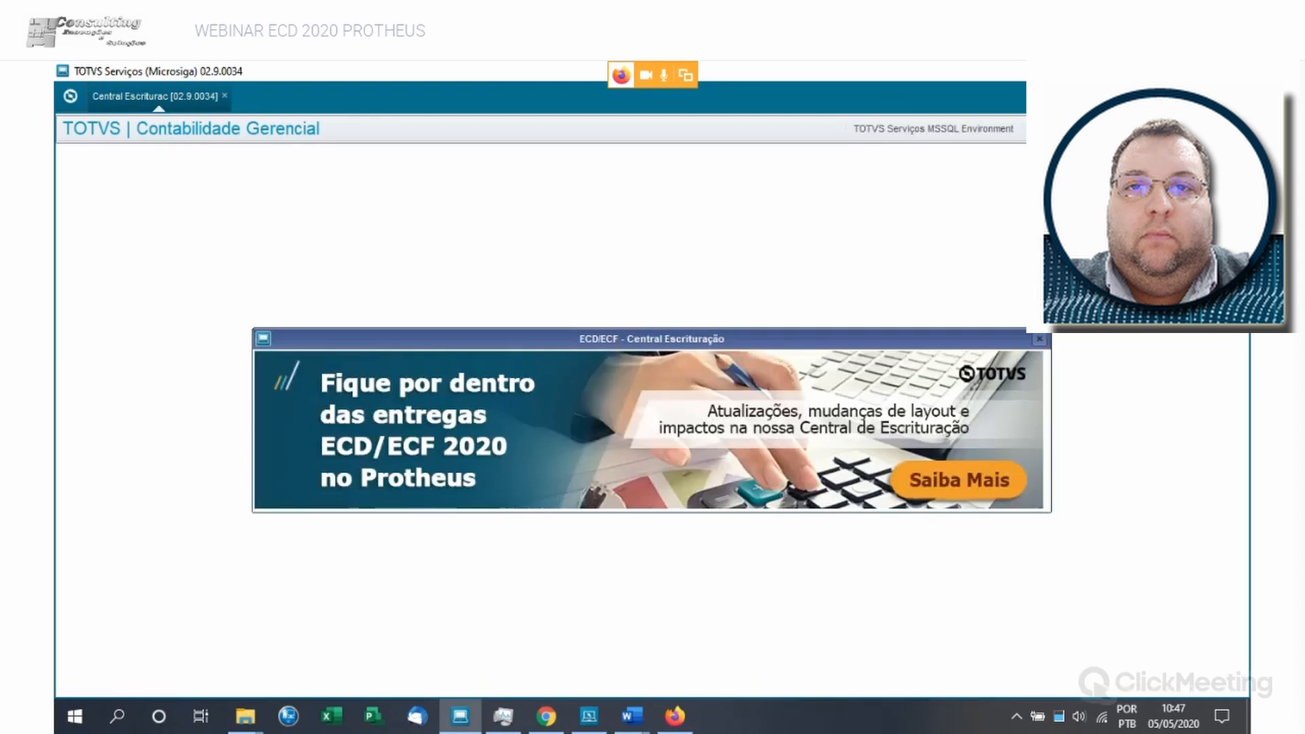
left_click(865, 598)
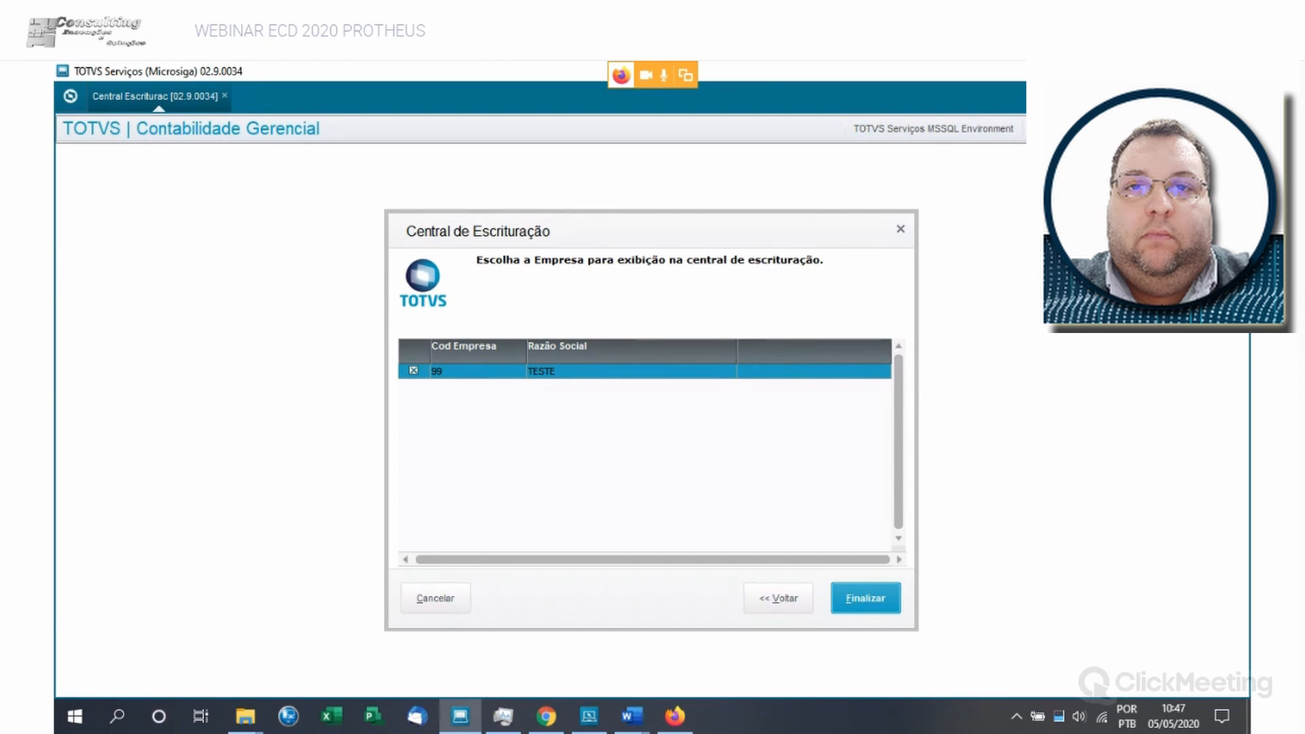
key("alt+f")
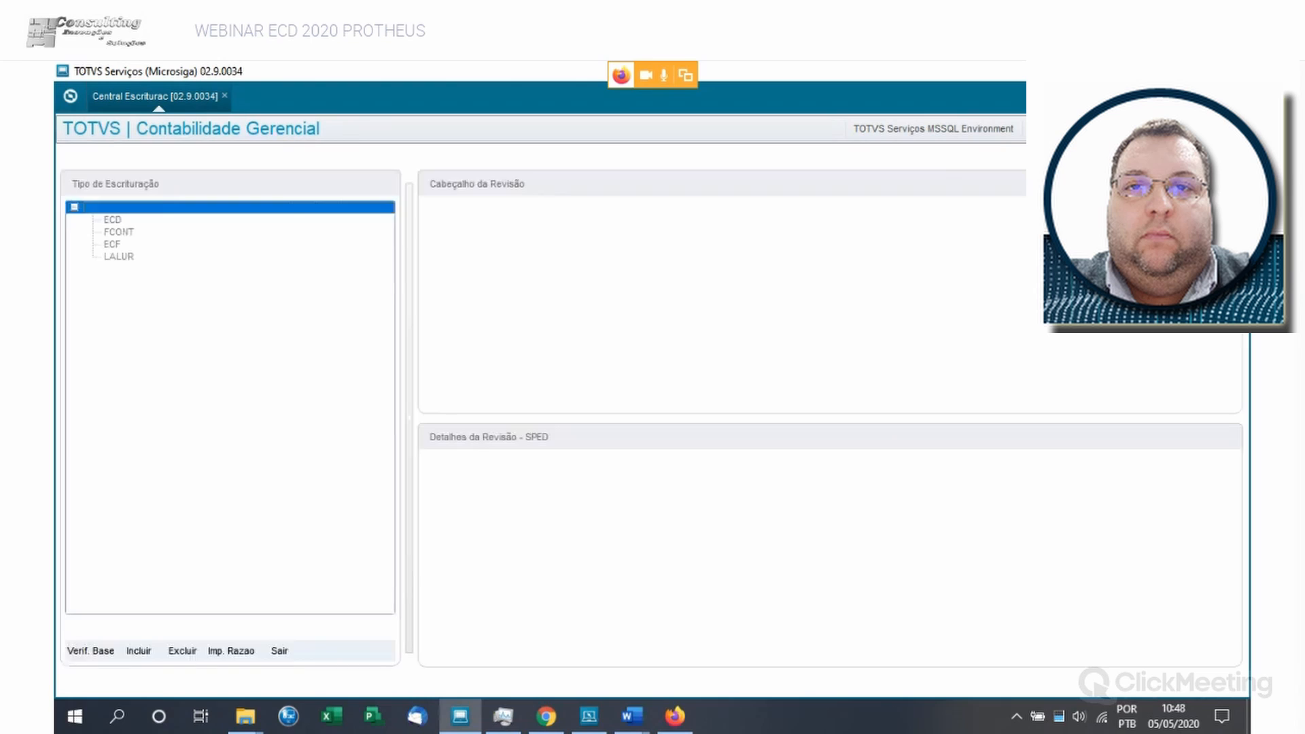
- Include a new ECD bookkeeping with Leiaute 8 and advance the import assistant through Sped Contábil to the company data
left_click(113, 220)
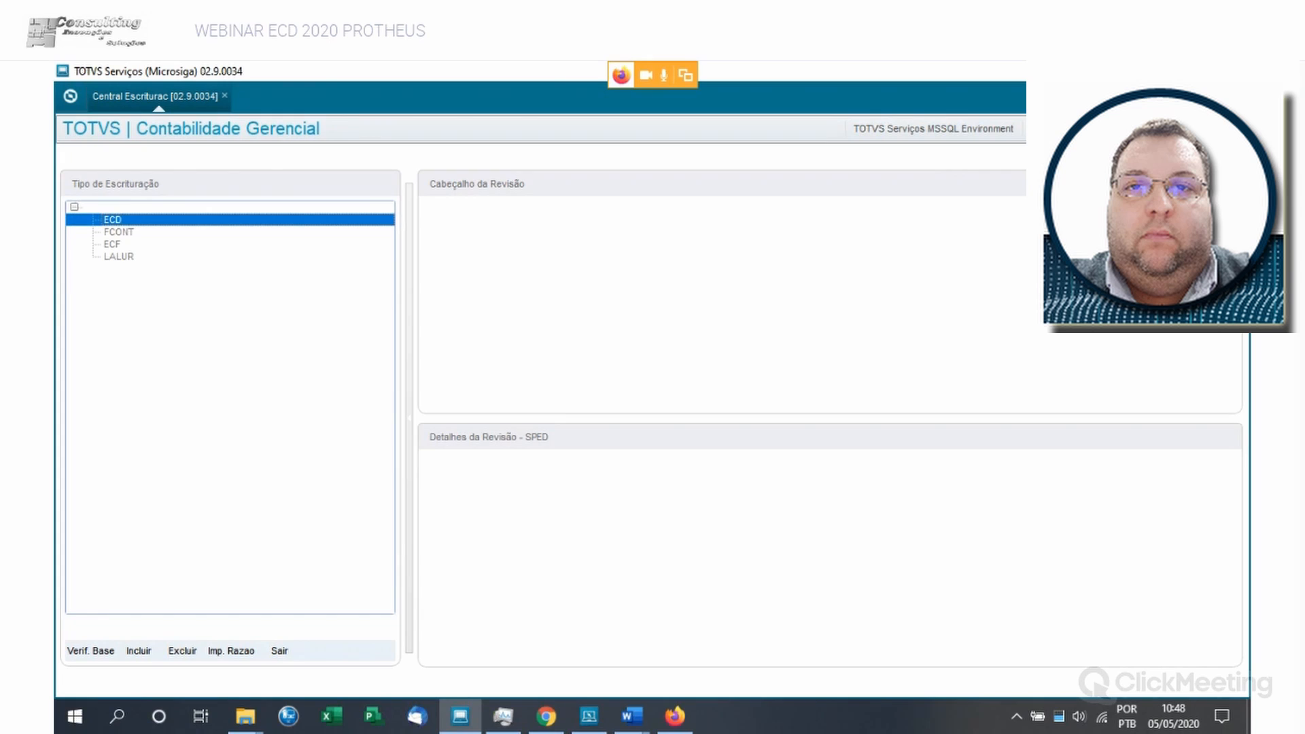
left_click(139, 651)
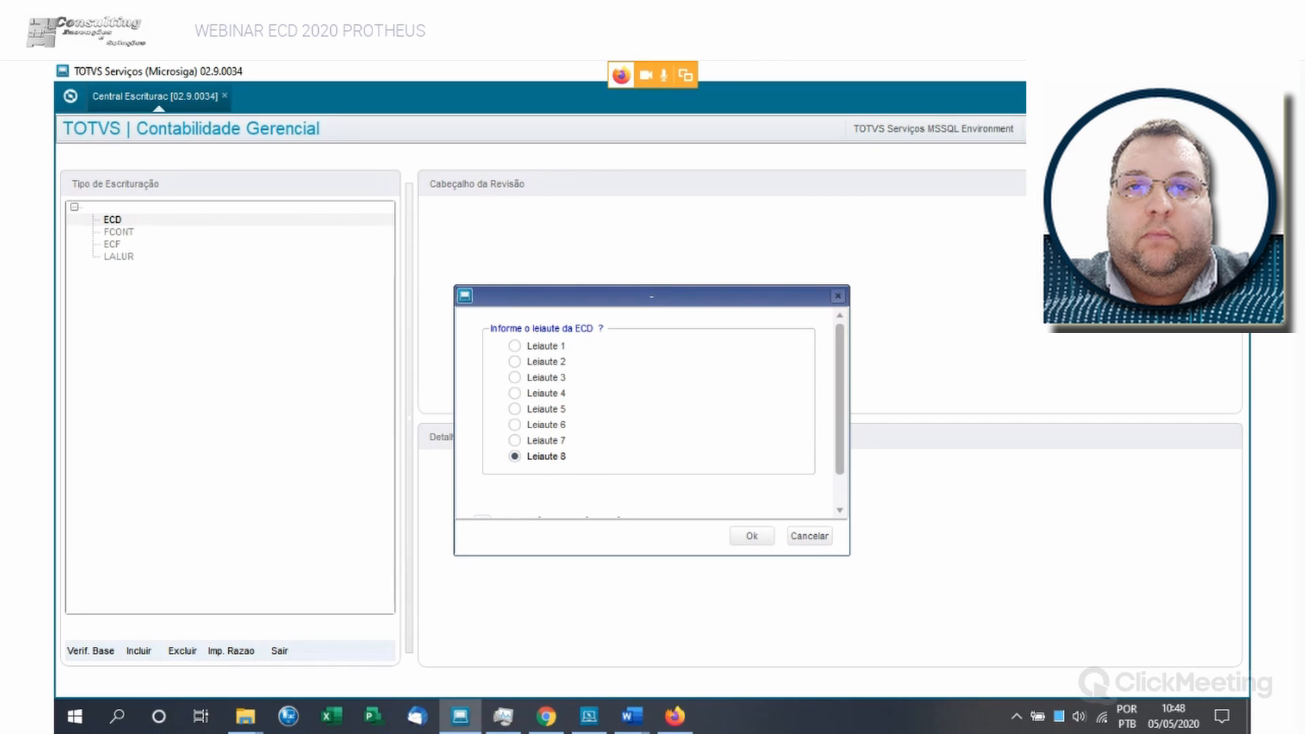
left_click(516, 441)
left_click(515, 456)
left_click(753, 537)
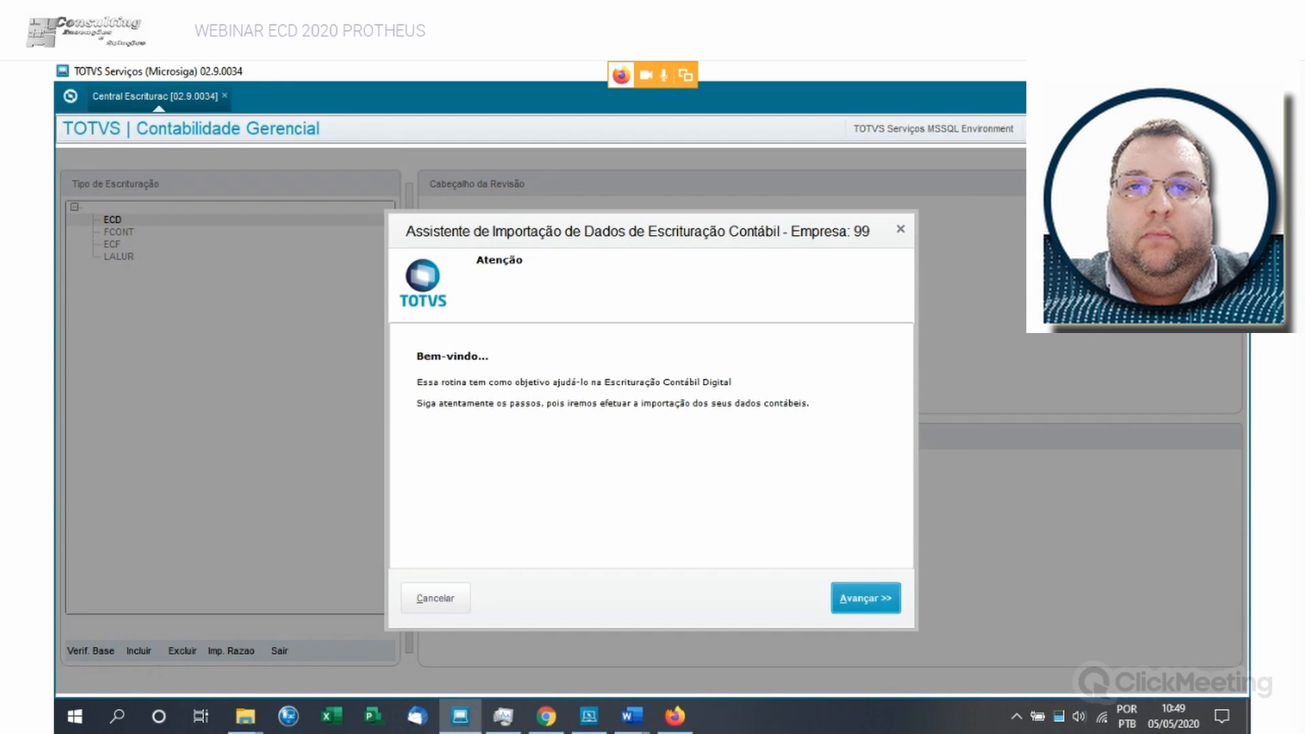
key("Return")
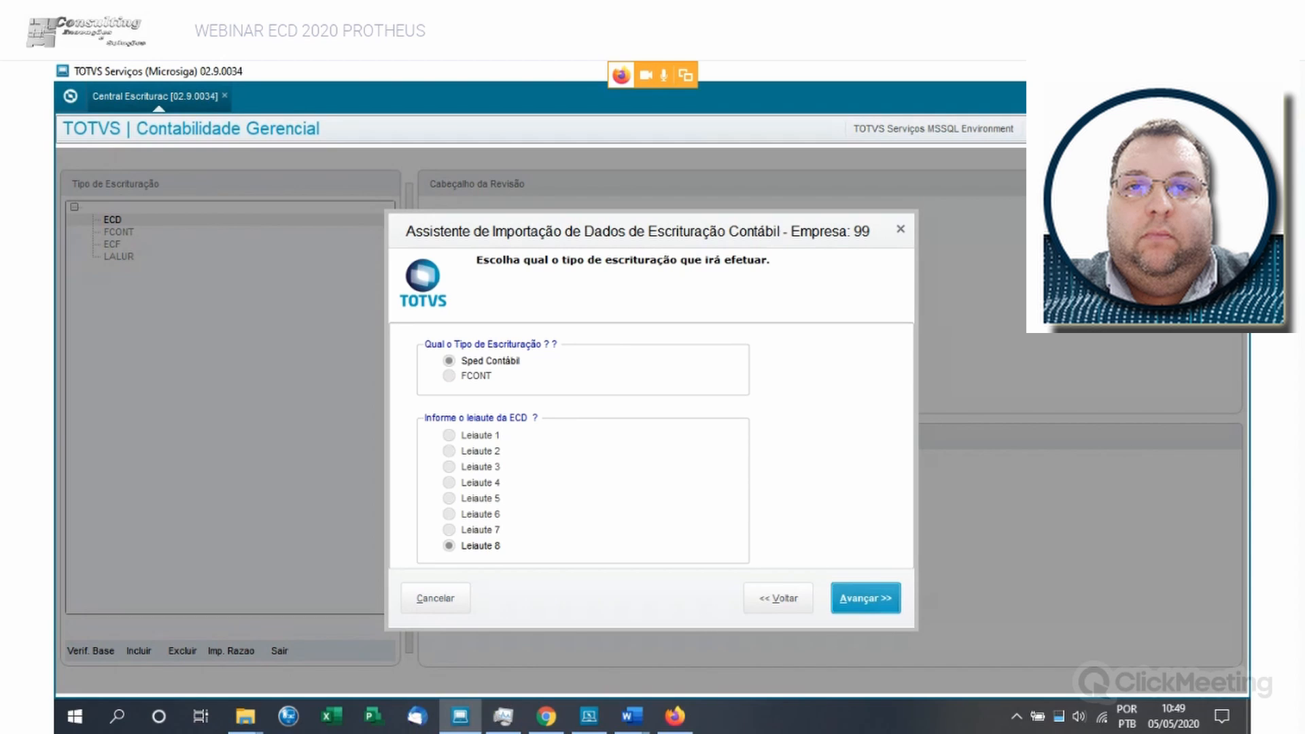
key("Return")
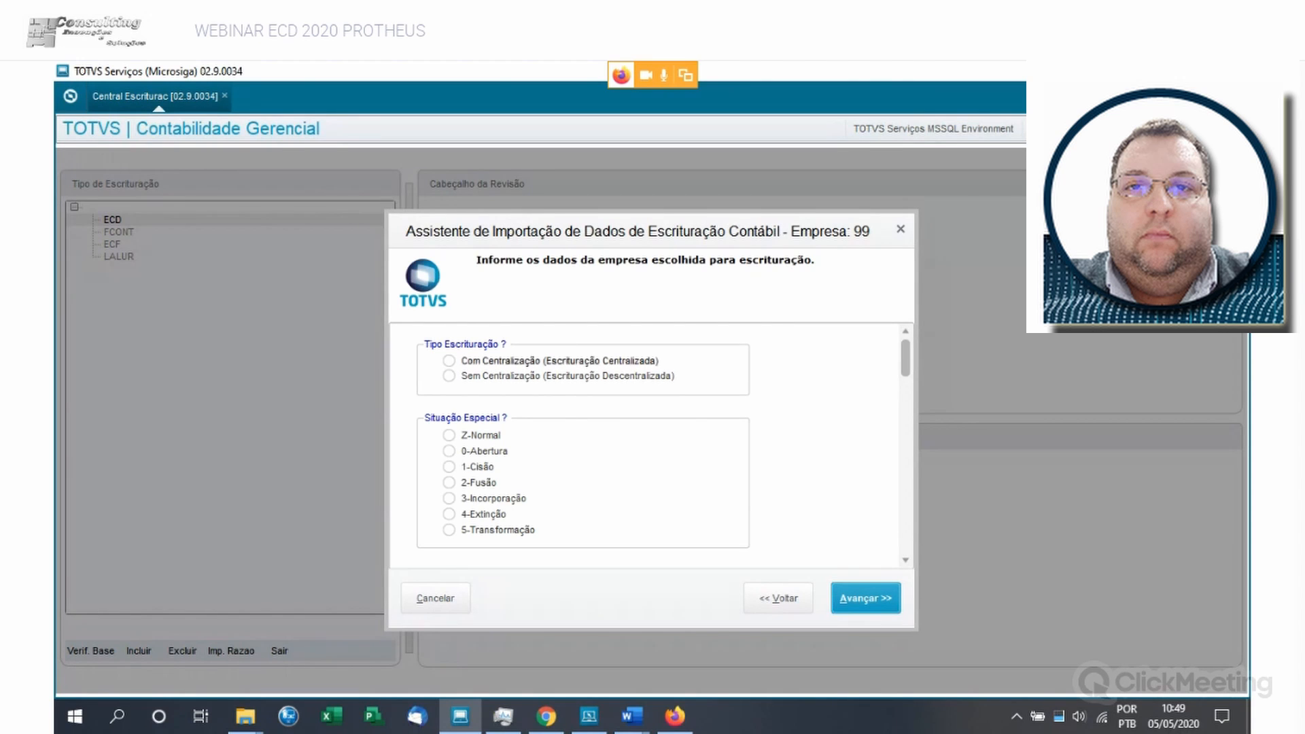
- Set Tipo Escrituração to Com Centralização (Escrituração Centralizada) and Situação Especial to Z-Normal
left_click(450, 361)
scroll(646, 445, "down", 1)
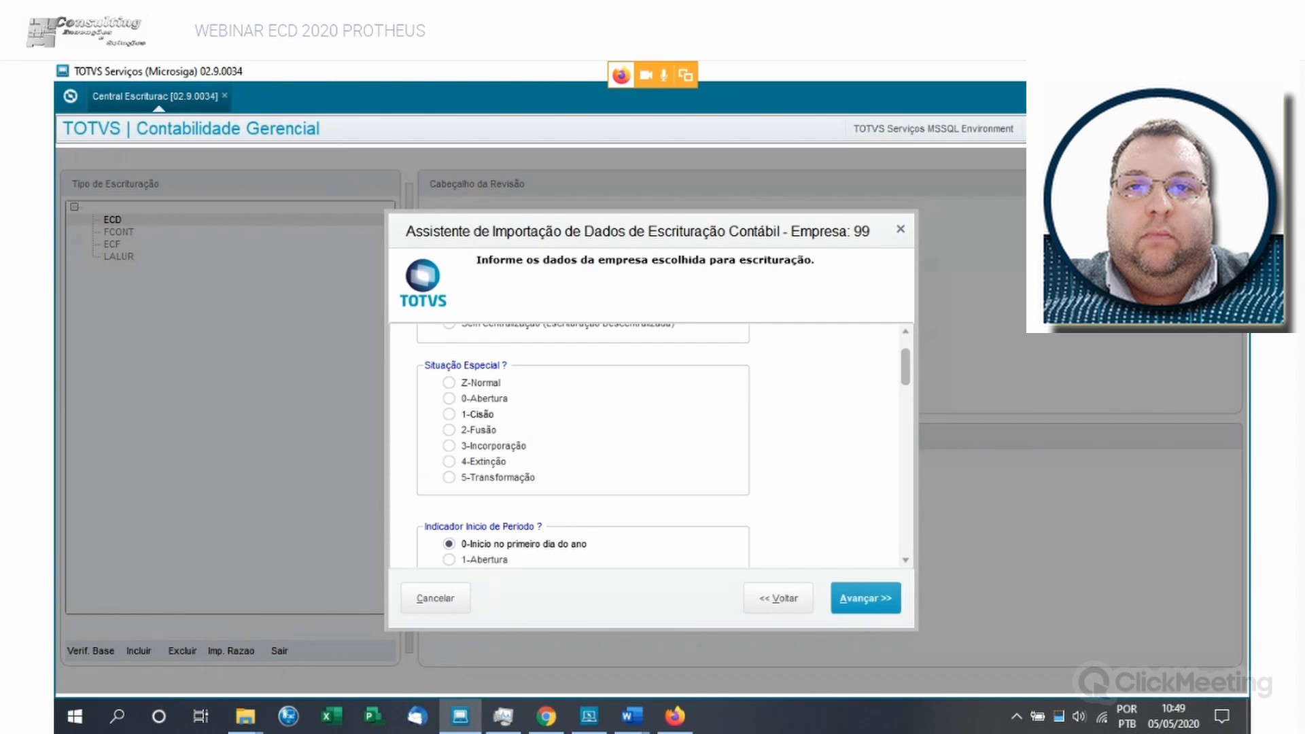
left_click(449, 383)
scroll(646, 445, "down", 3)
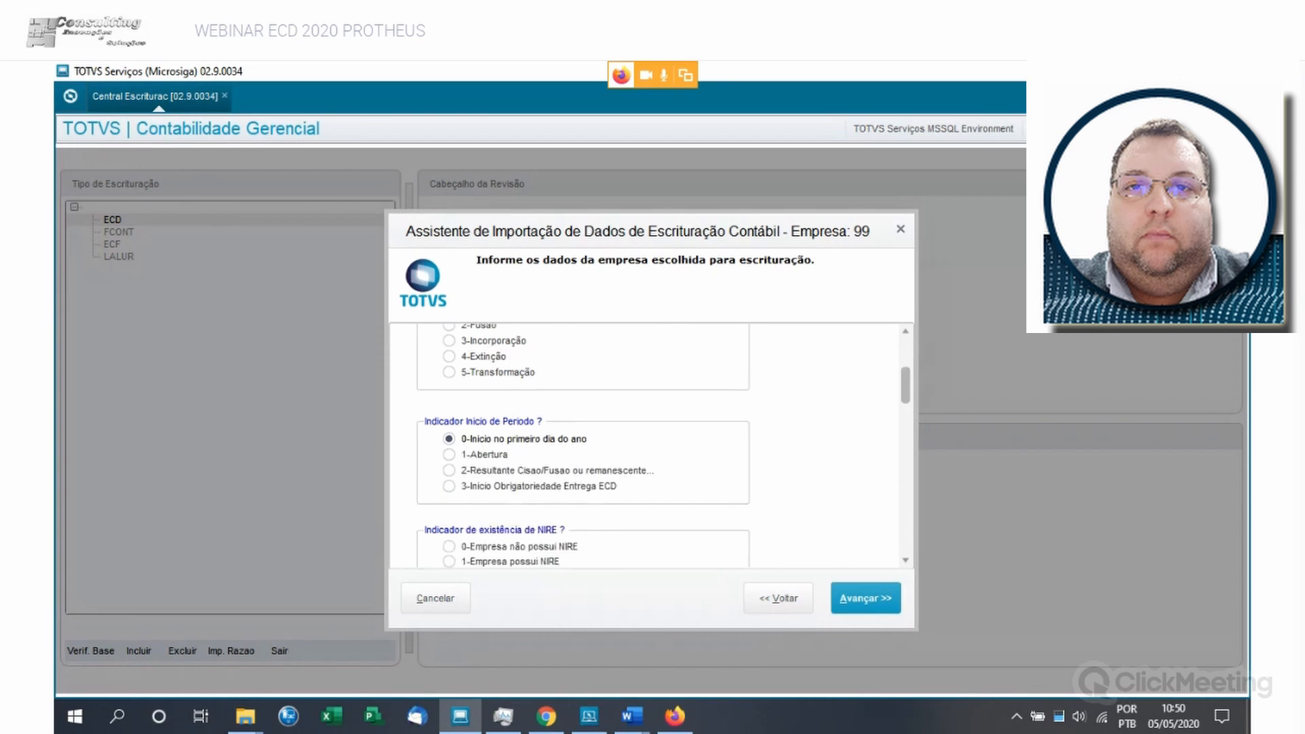
- Set the NIRE indicator to 1-Empresa possui NIRE and the bookkeeping purpose indicator to 0 - Original
scroll(646, 445, "down", 1)
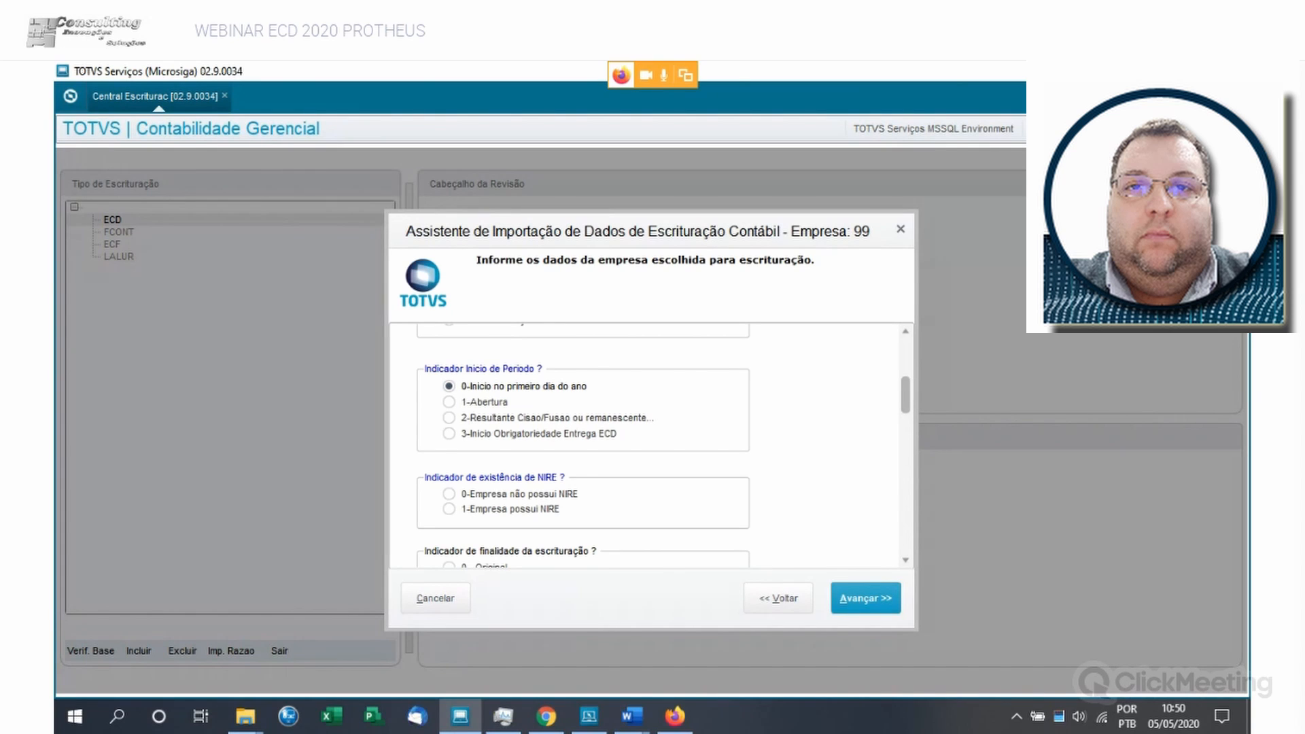
scroll(646, 445, "down", 1)
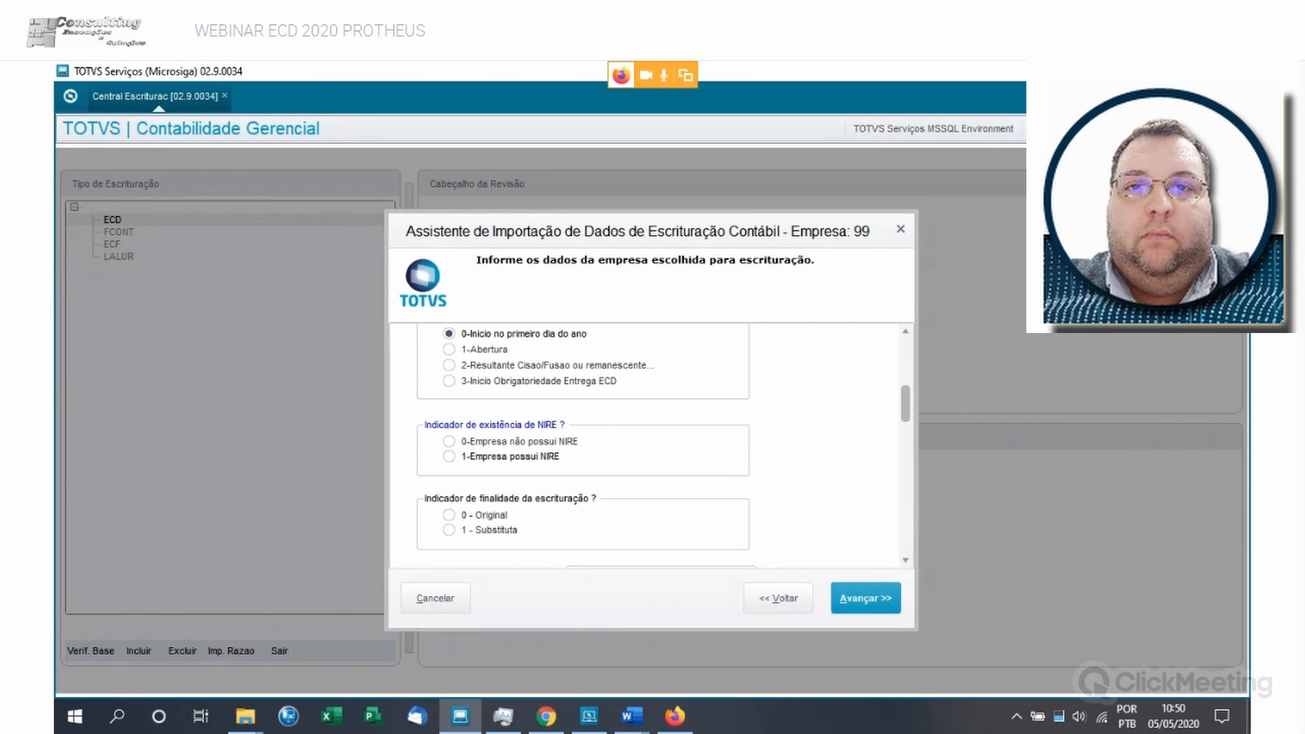
left_click(450, 441)
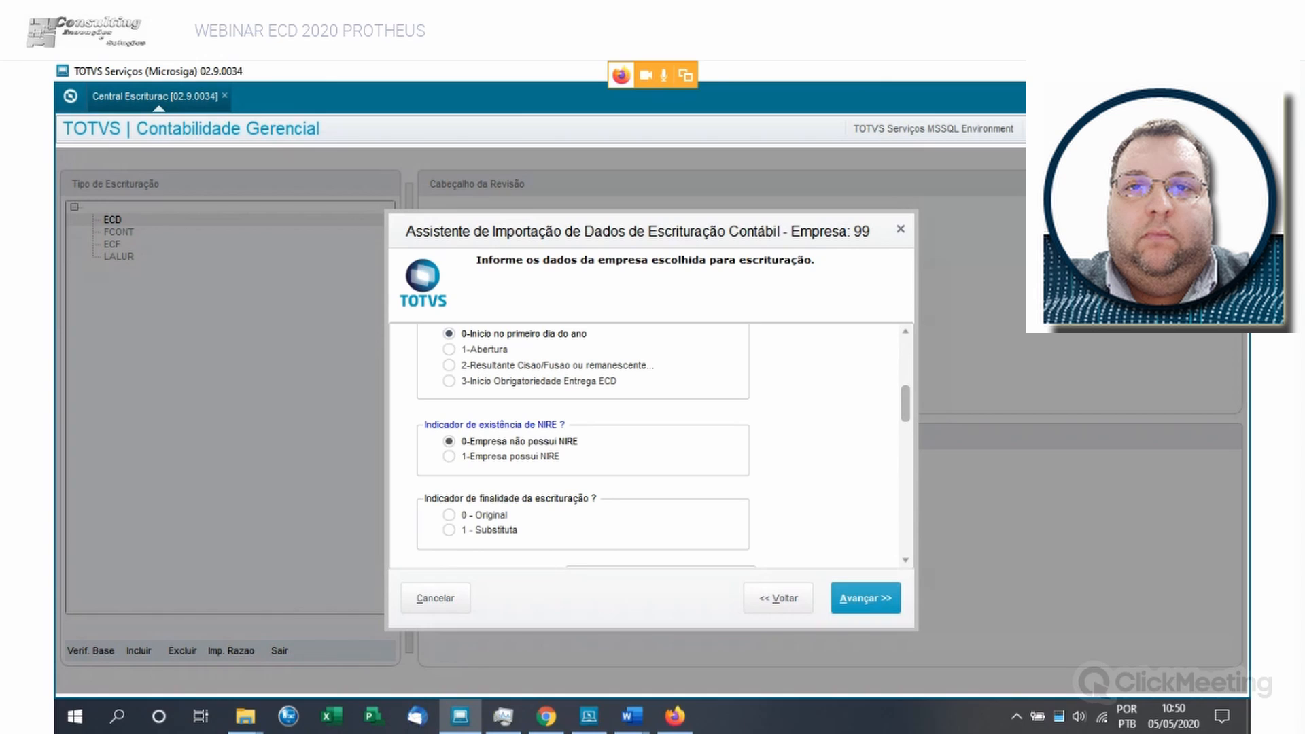
left_click(449, 456)
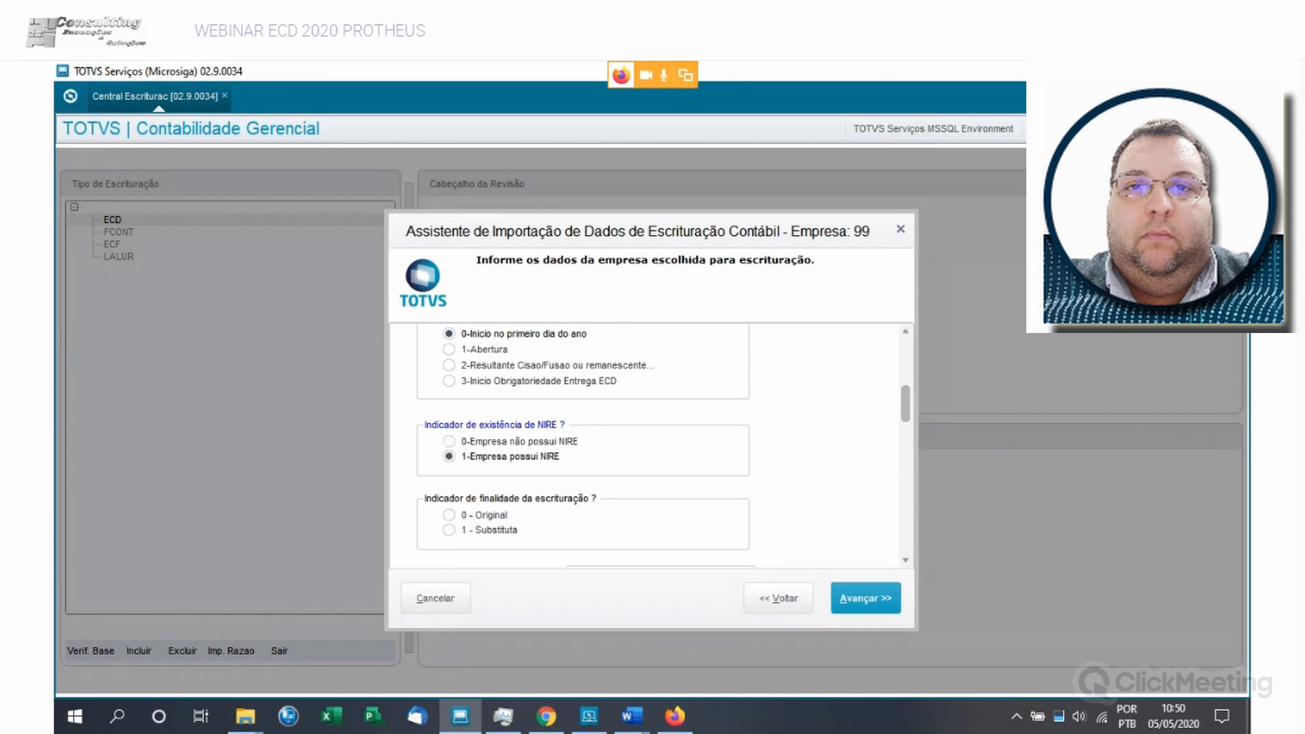
scroll(450, 456, "down", 3)
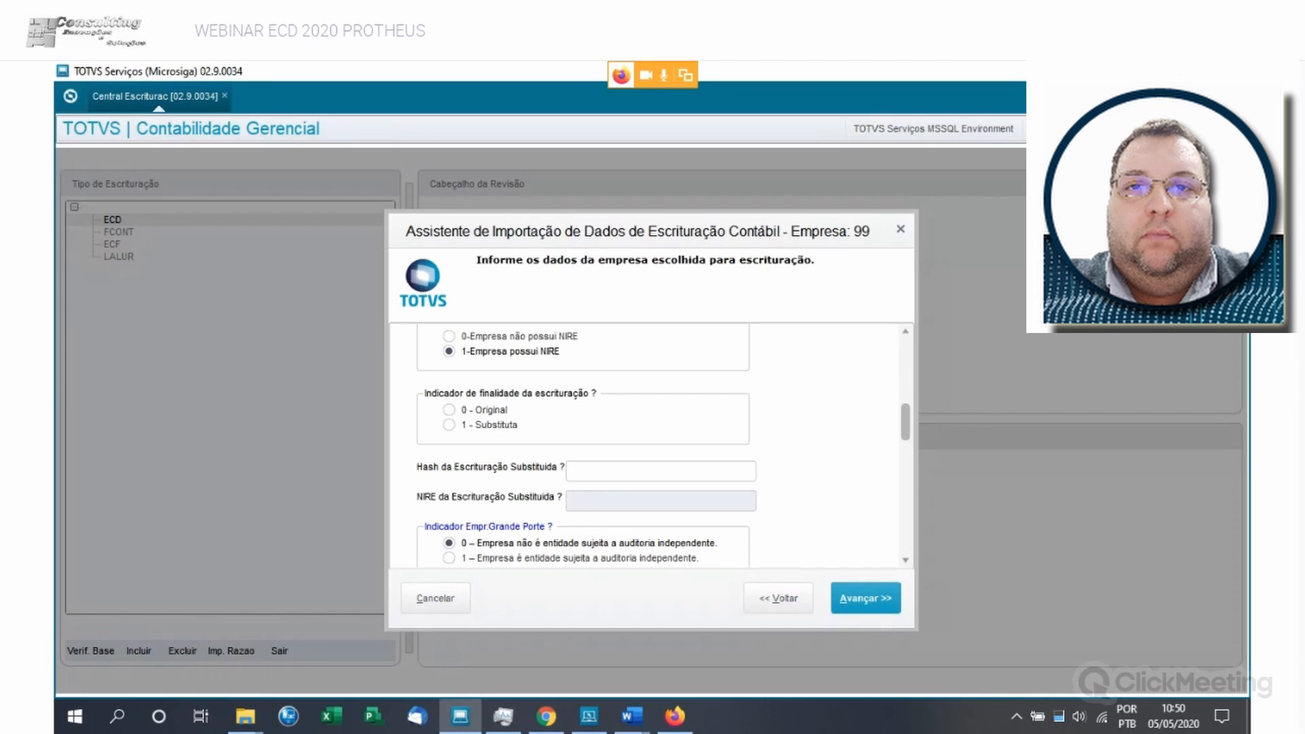
left_click(449, 410)
left_click(449, 425)
left_click(449, 410)
- Try 5-Imunes e Isentas em Geral as the Plano Contas Referencial, and switch back to 1-PJ em Geral (L100A + L300A da ECF)
scroll(646, 445, "down", 2)
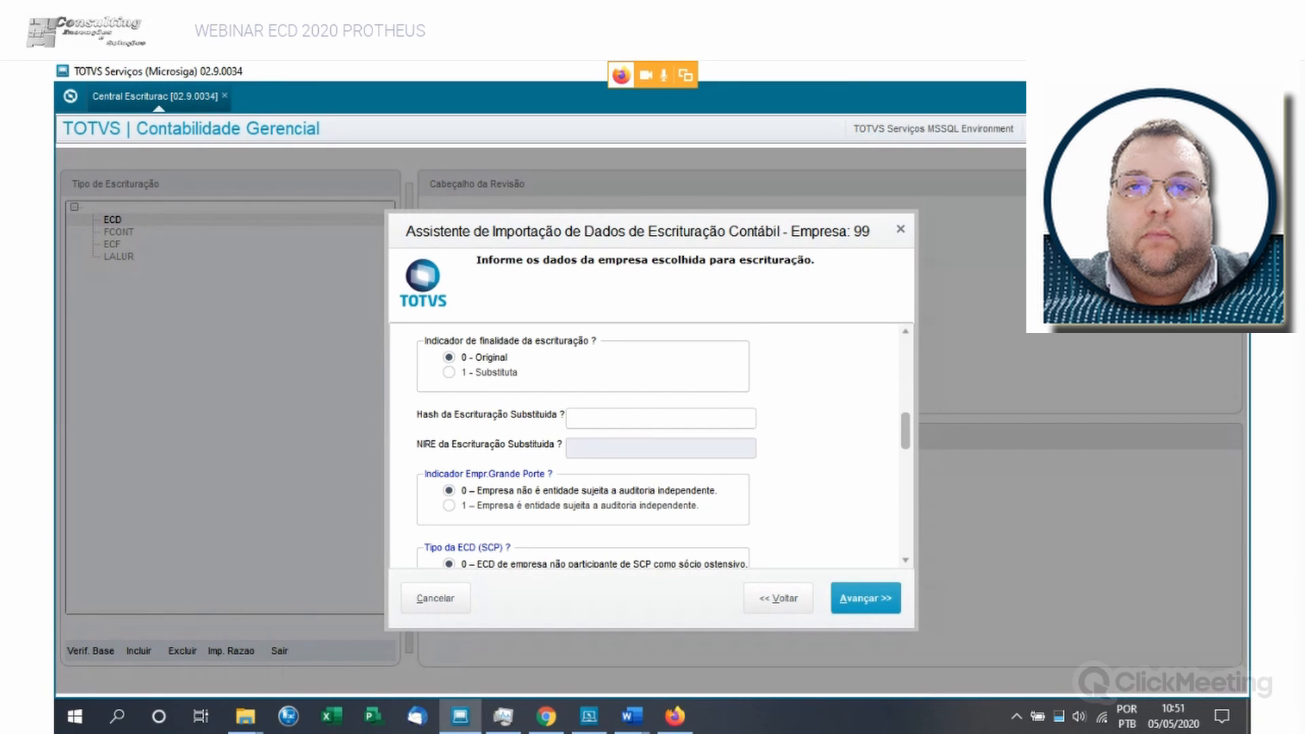
scroll(646, 445, "down", 2)
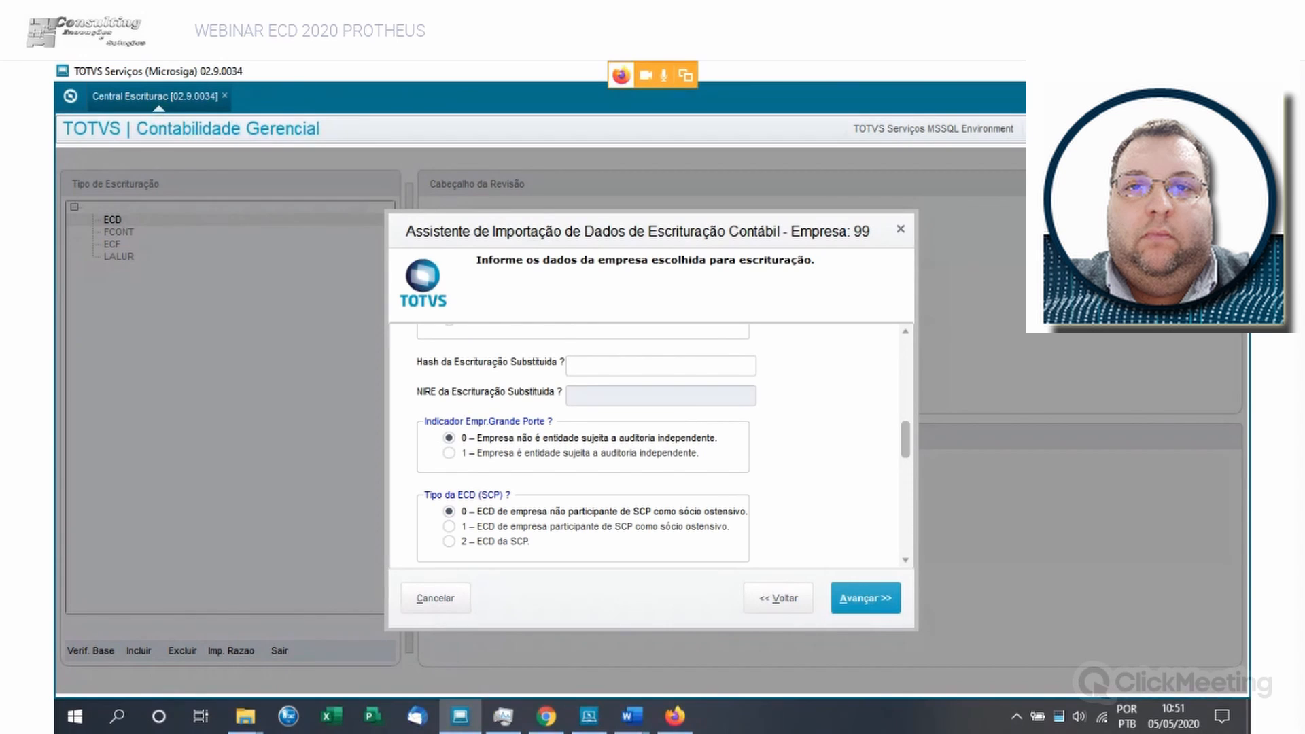
scroll(646, 445, "down", 5)
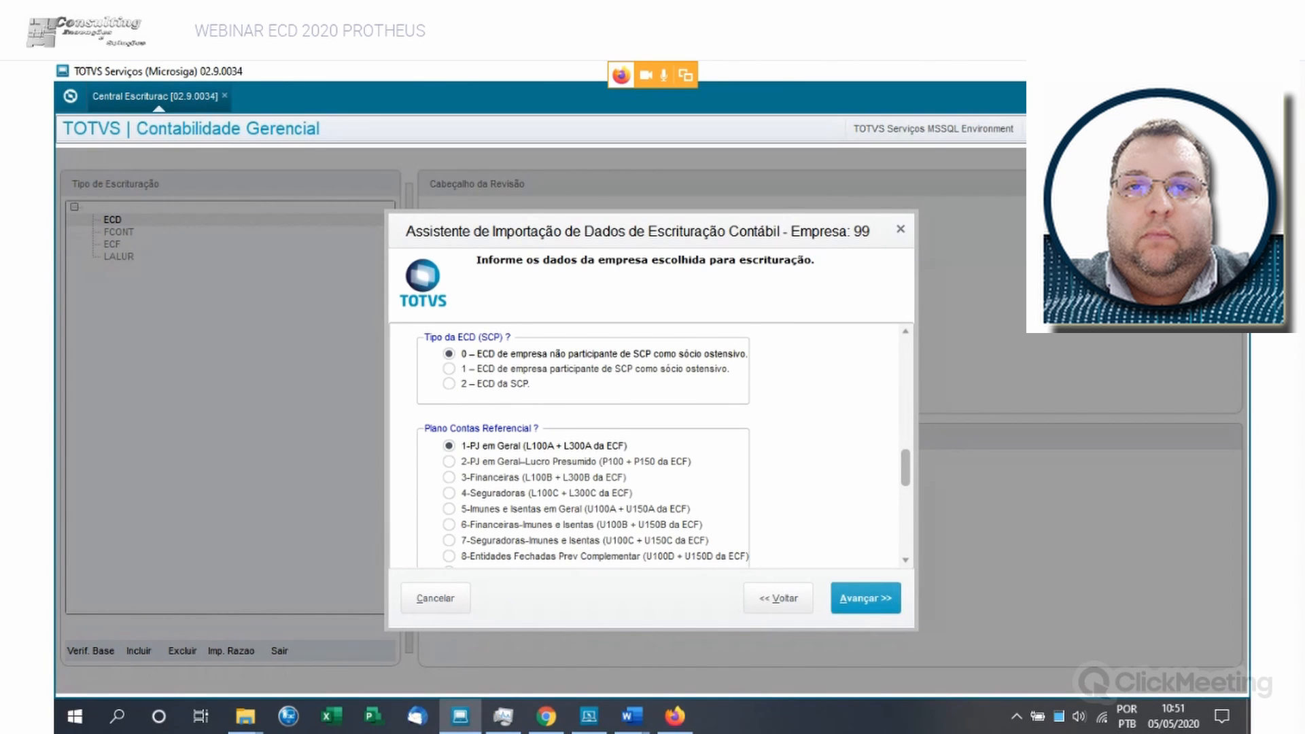
scroll(584, 456, "down", 1)
left_click(450, 456)
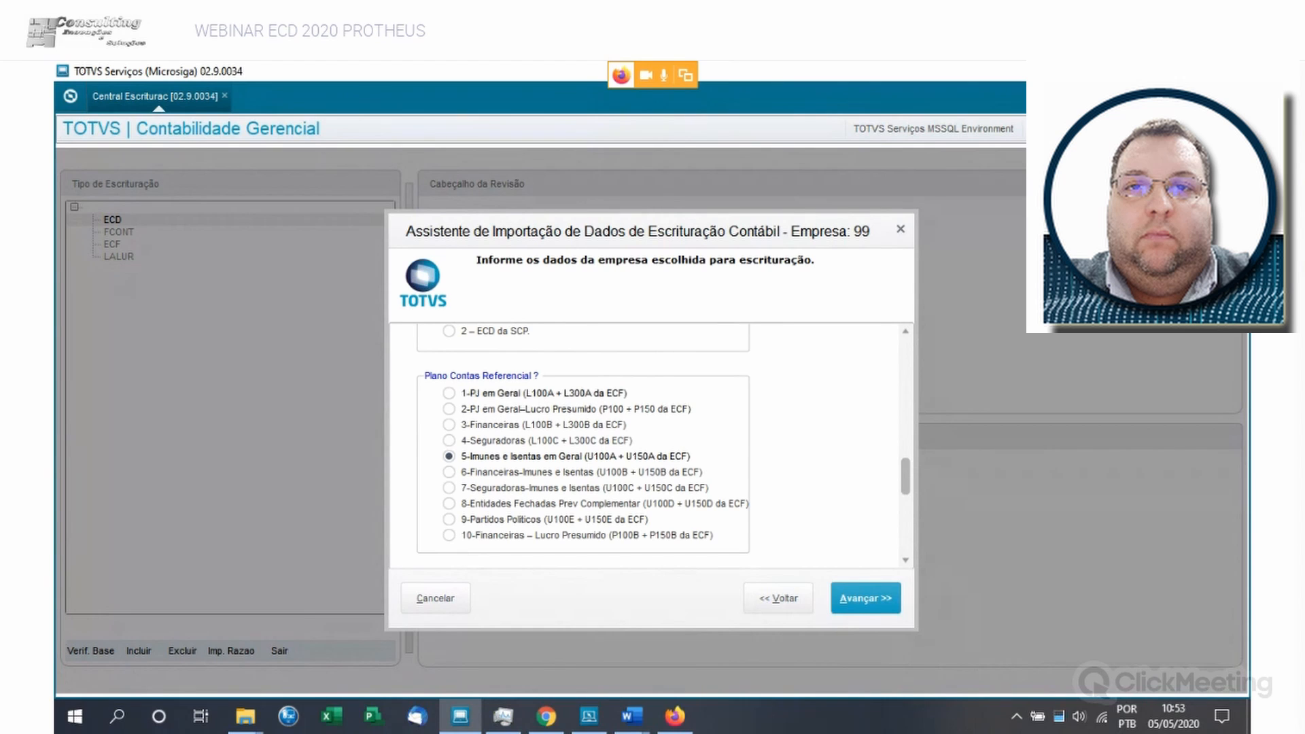
left_click(450, 393)
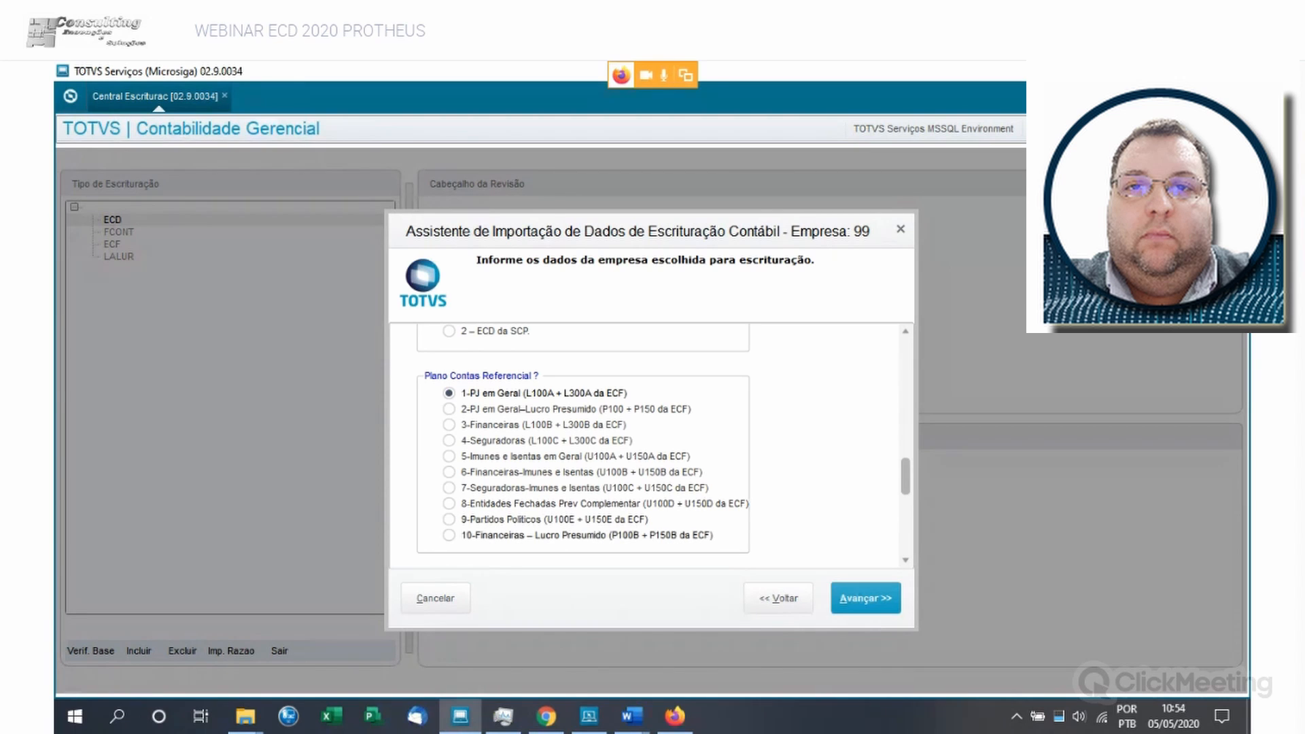
- Try 2-PJ em Geral–Lucro Presumido (P100 + P150 da ECF) as the Plano Contas Referencial, and return to 1-PJ em Geral
scroll(587, 535, "down", 1)
scroll(587, 535, "up", 1)
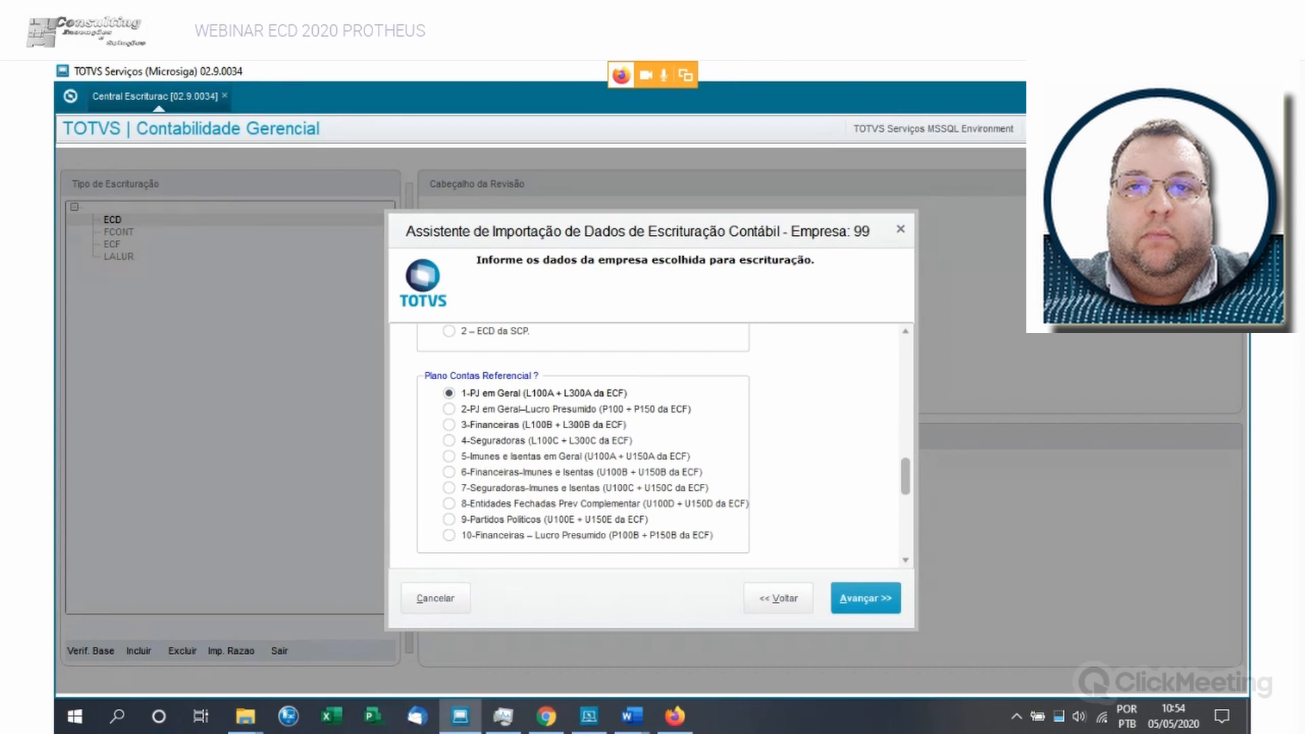
left_click(450, 409)
scroll(649, 442, "down", 3)
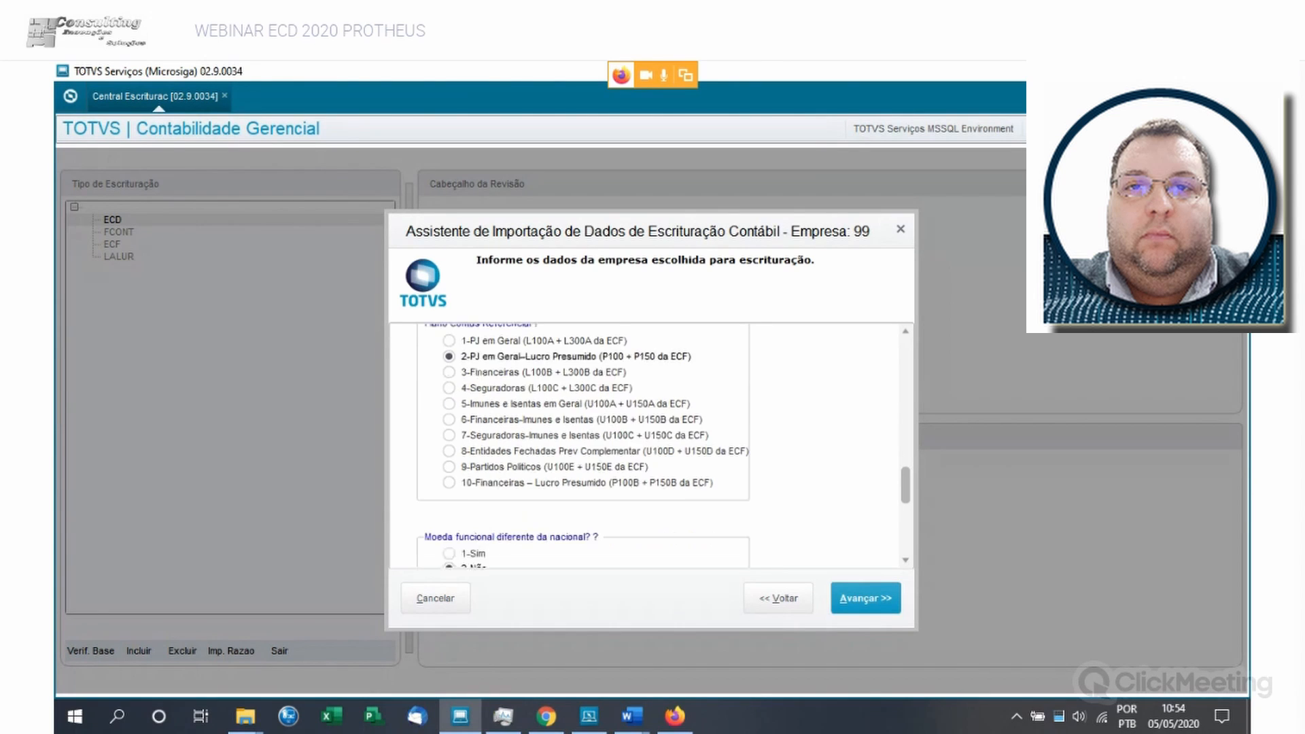
scroll(649, 442, "up", 2)
left_click(450, 341)
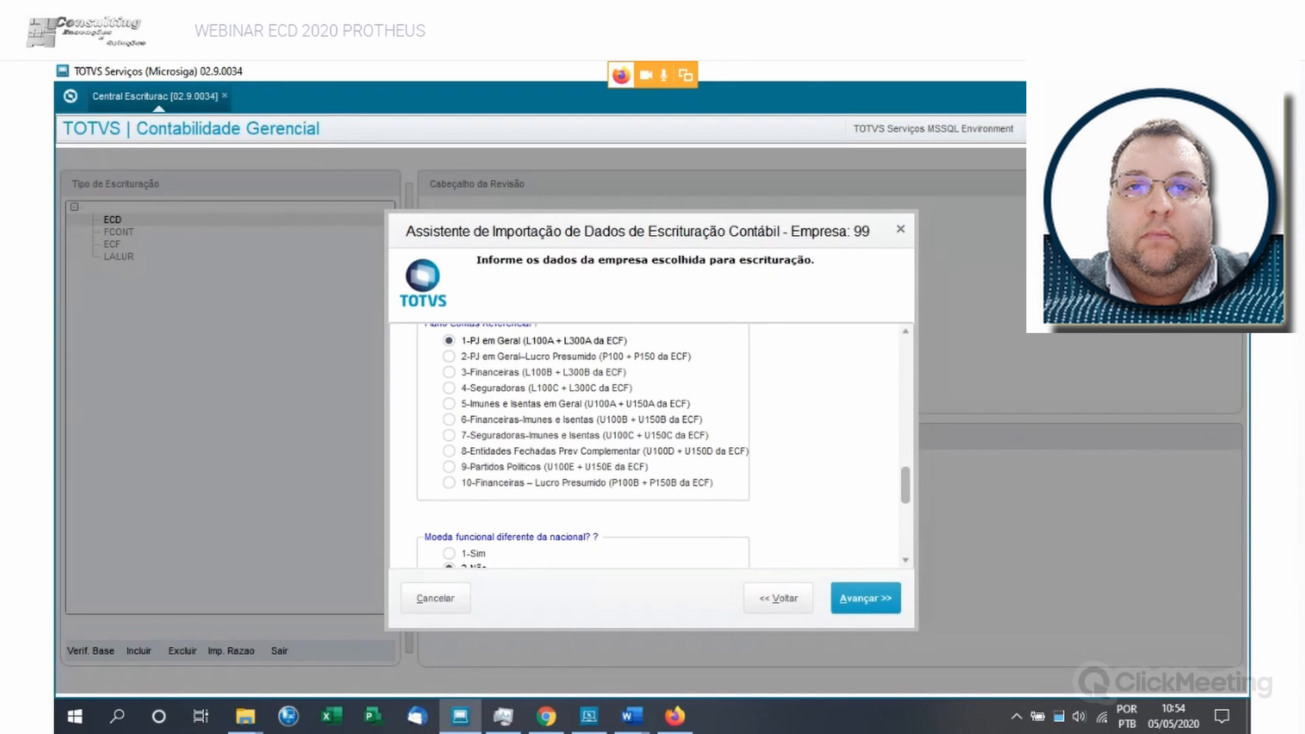
- Accept the remaining company data, mark filial 01 as the branch of the centralizing company, and advance to the company registrations
scroll(649, 446, "down", 3)
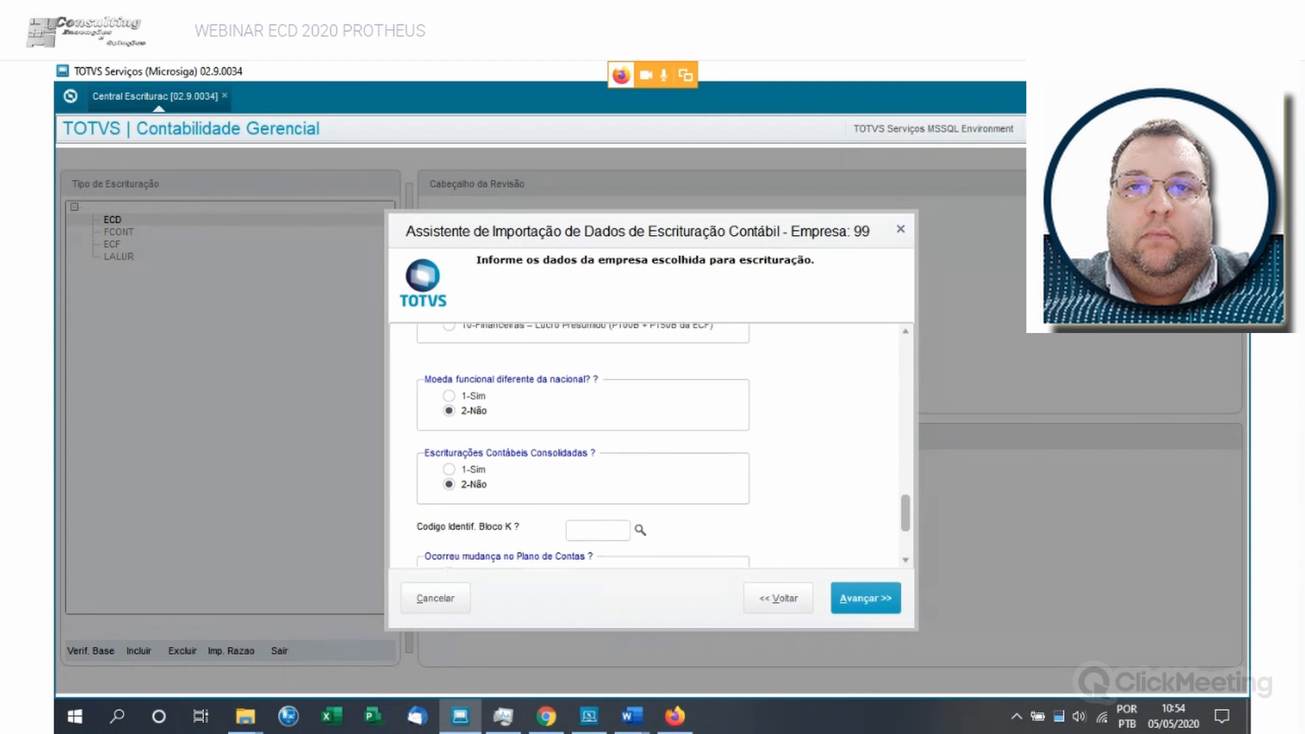
scroll(649, 445, "down", 1)
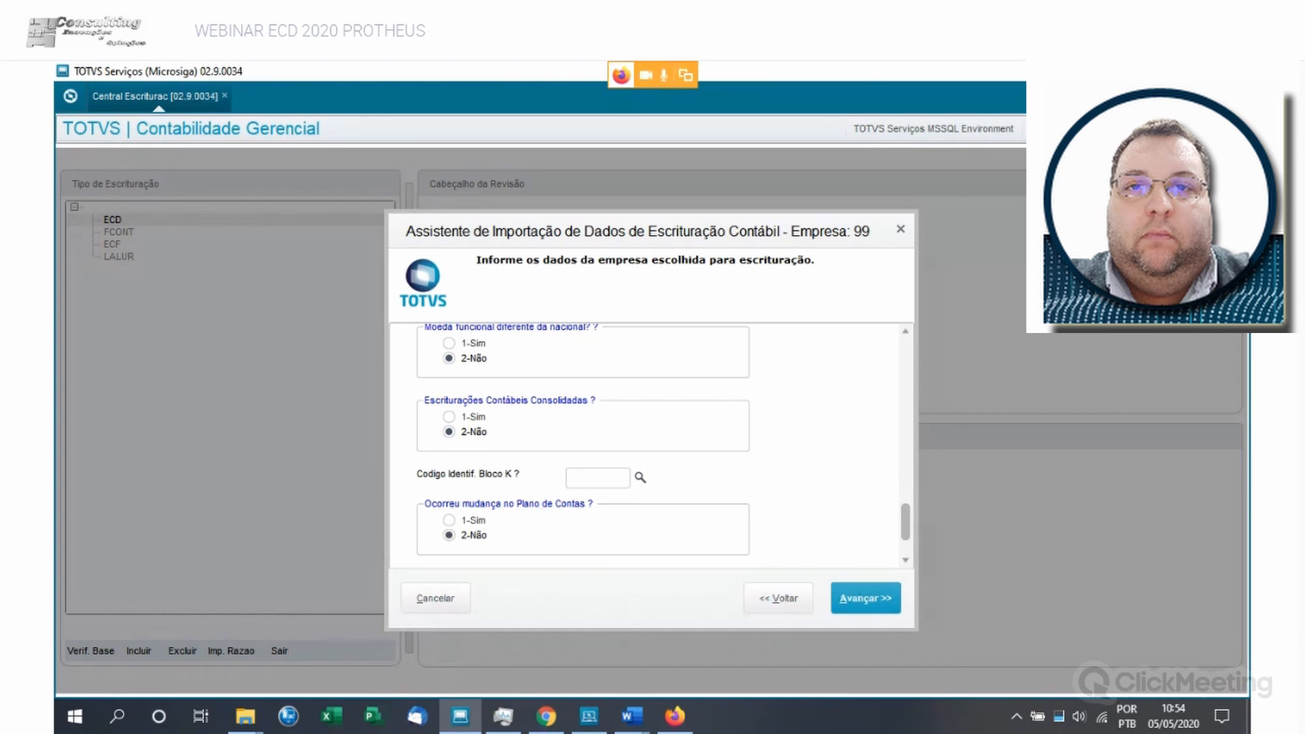
scroll(646, 445, "down", 1)
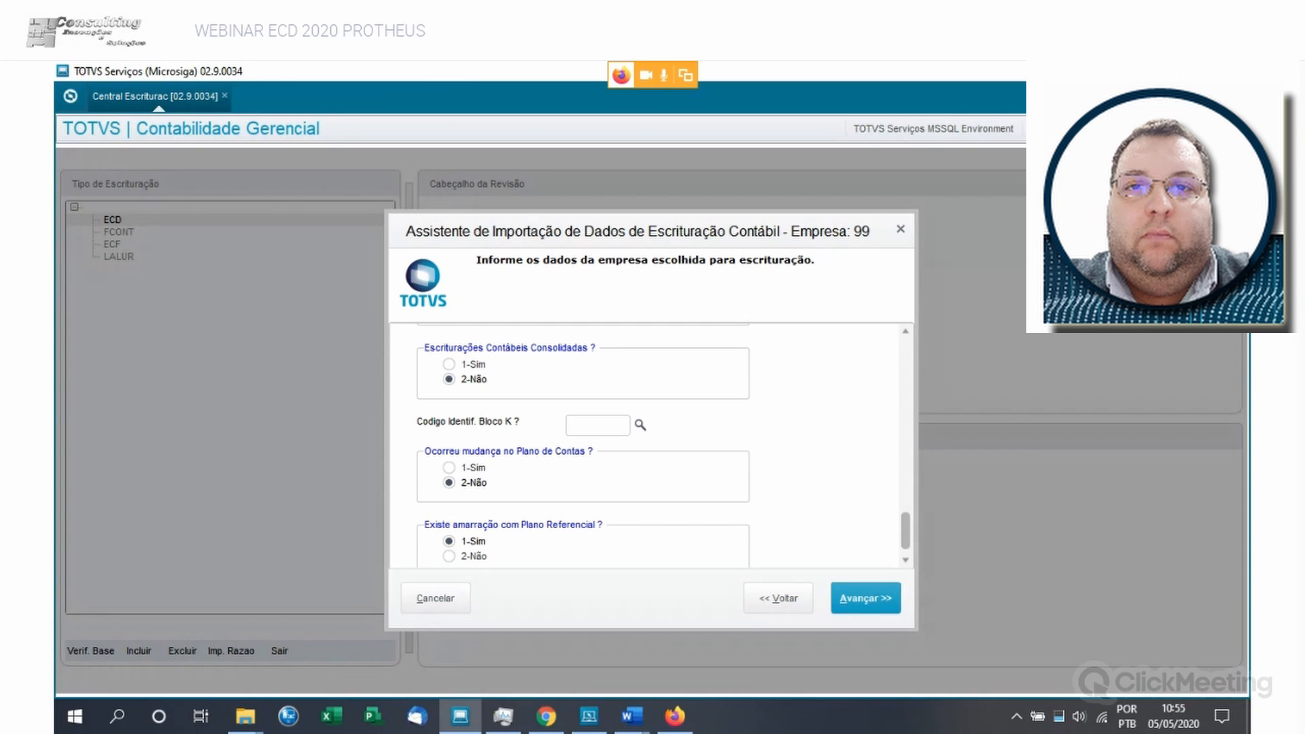
scroll(583, 446, "down", 1)
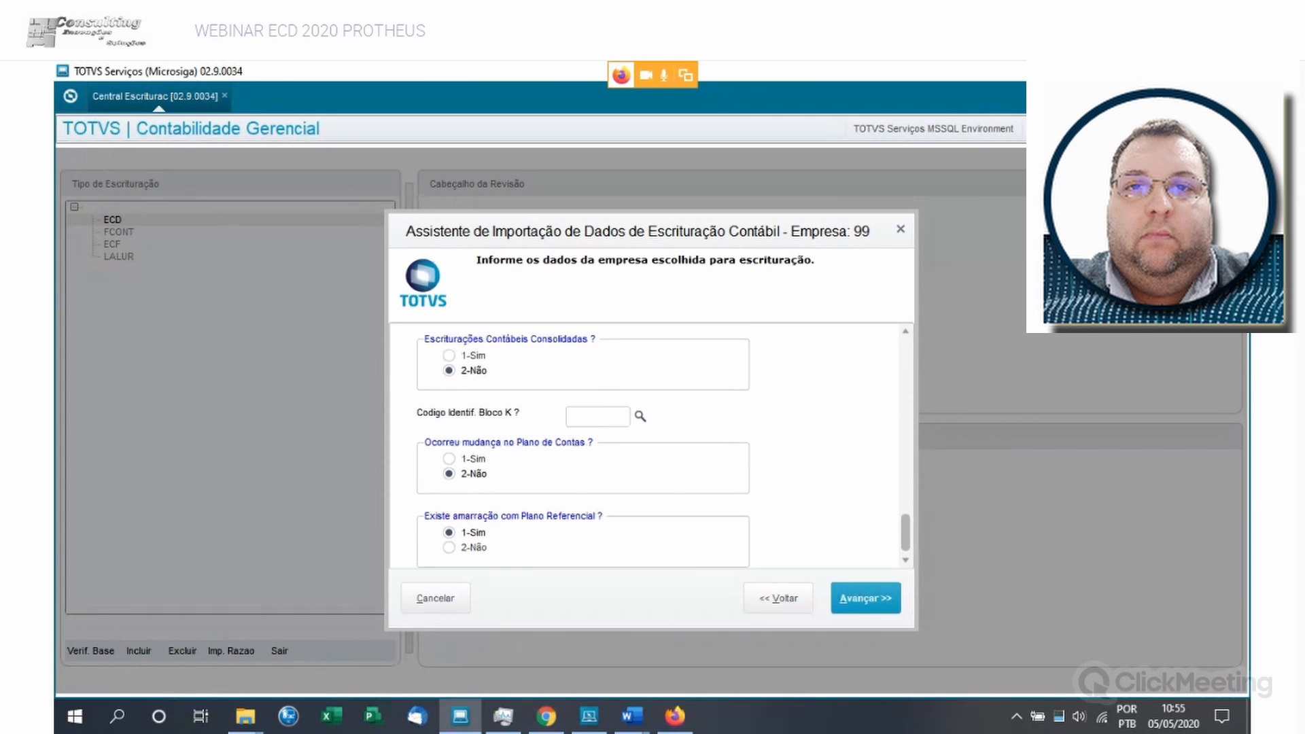
left_click(641, 417)
key("alt+a")
double_click(411, 367)
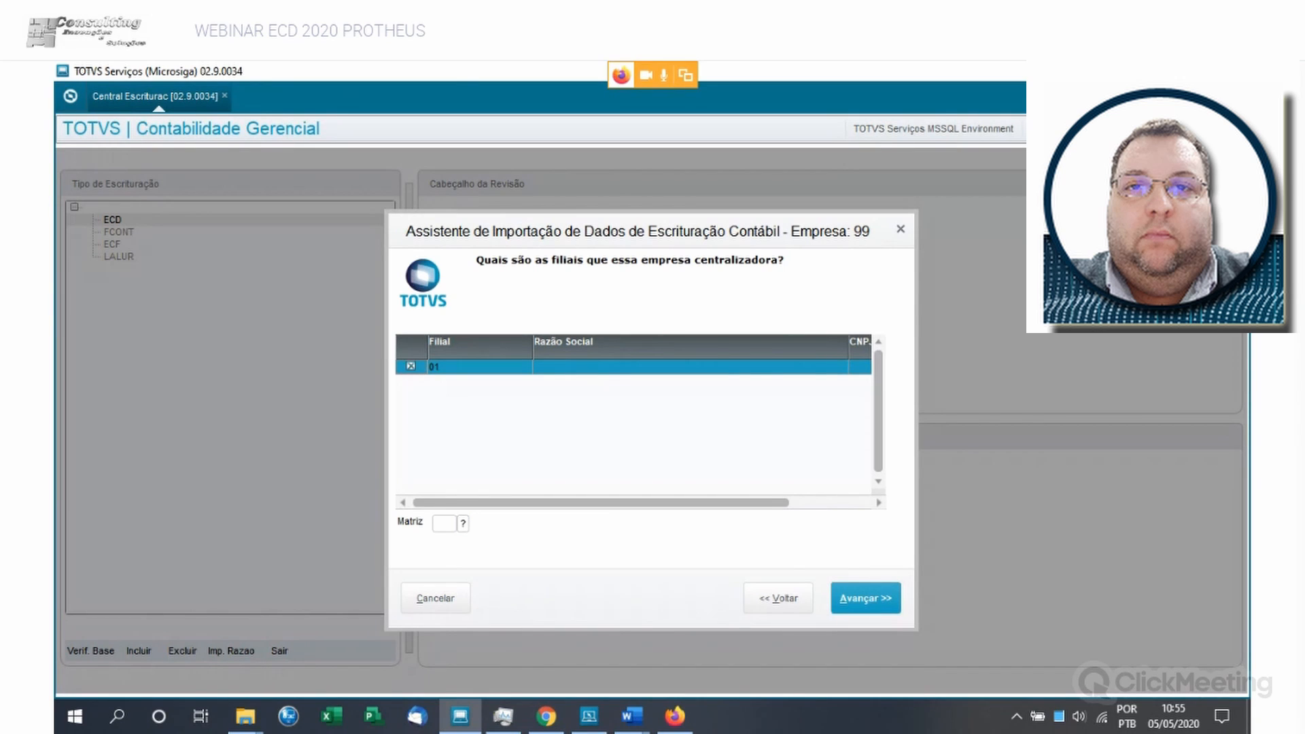
left_click(866, 598)
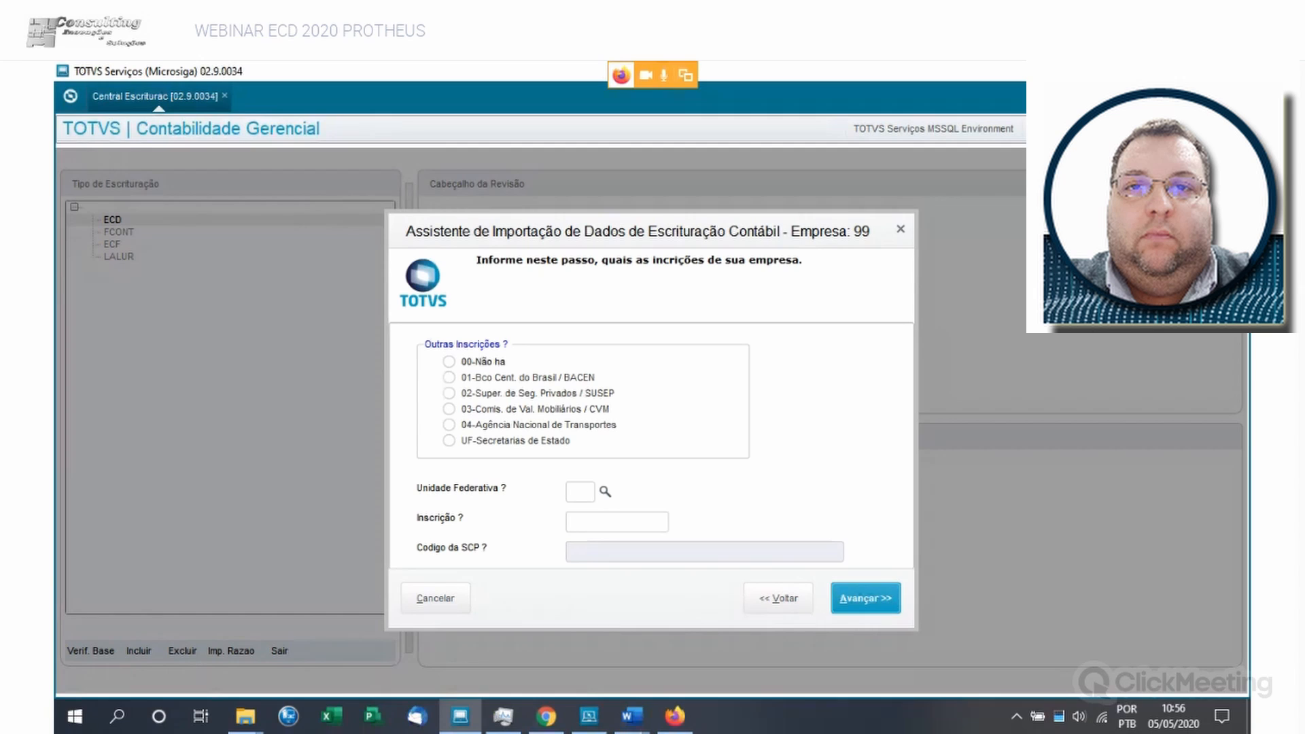
- Set Outras Inscrições to 00-Não ha, Unidade Federativa to SP and Inscrição to zeros, and advance to PASSO 1
left_click(449, 362)
left_click(606, 491)
type("SP")
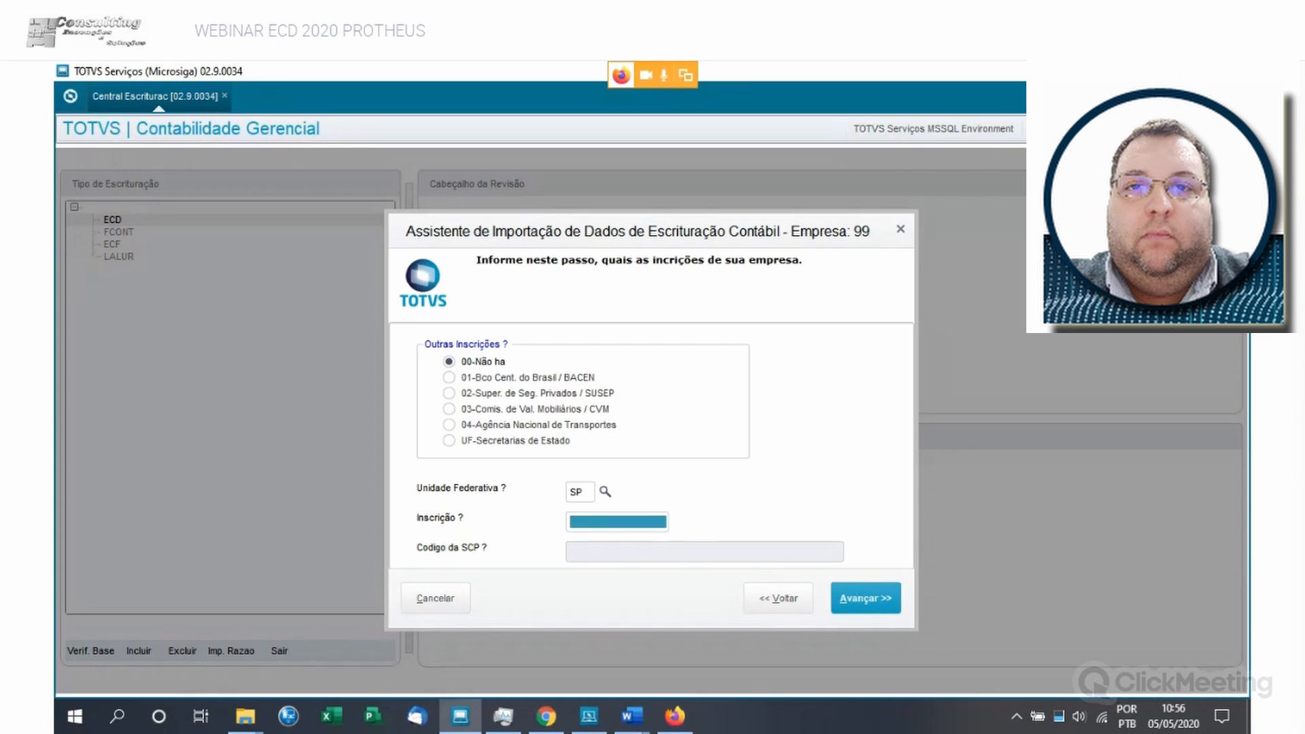
type("000000")
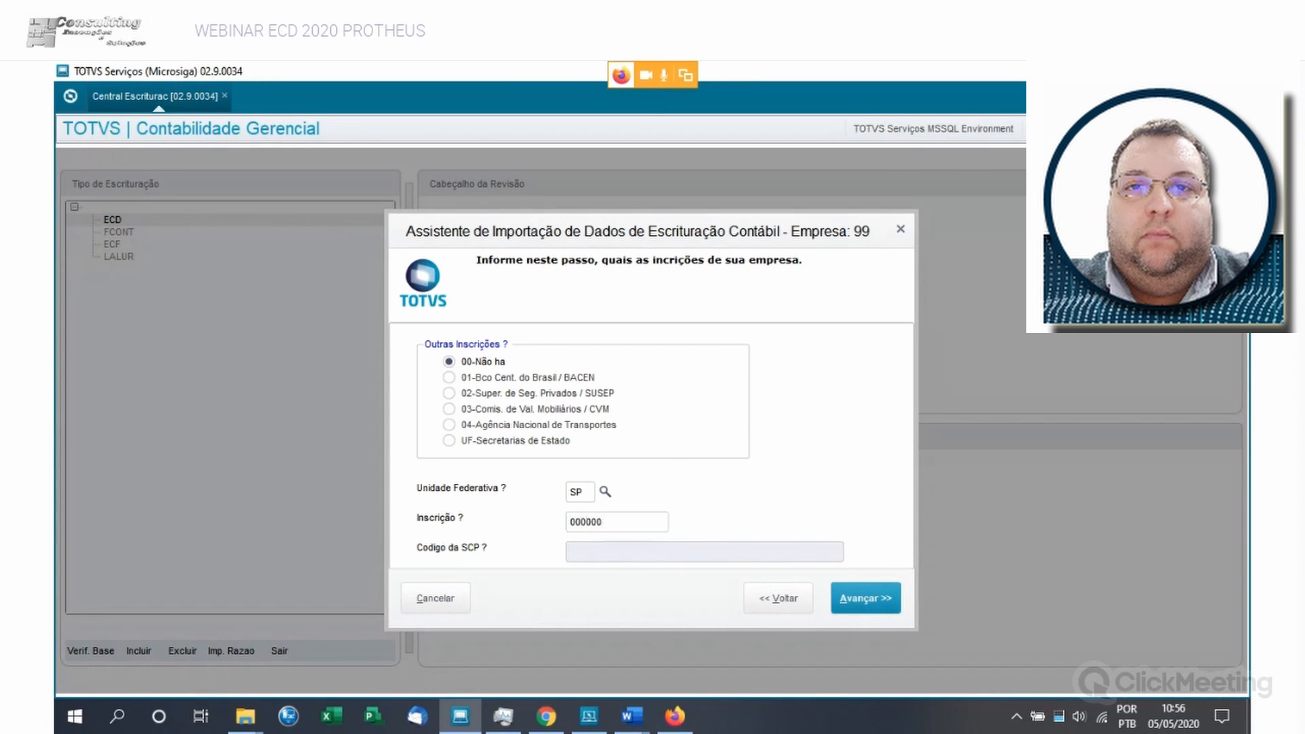
left_click(866, 599)
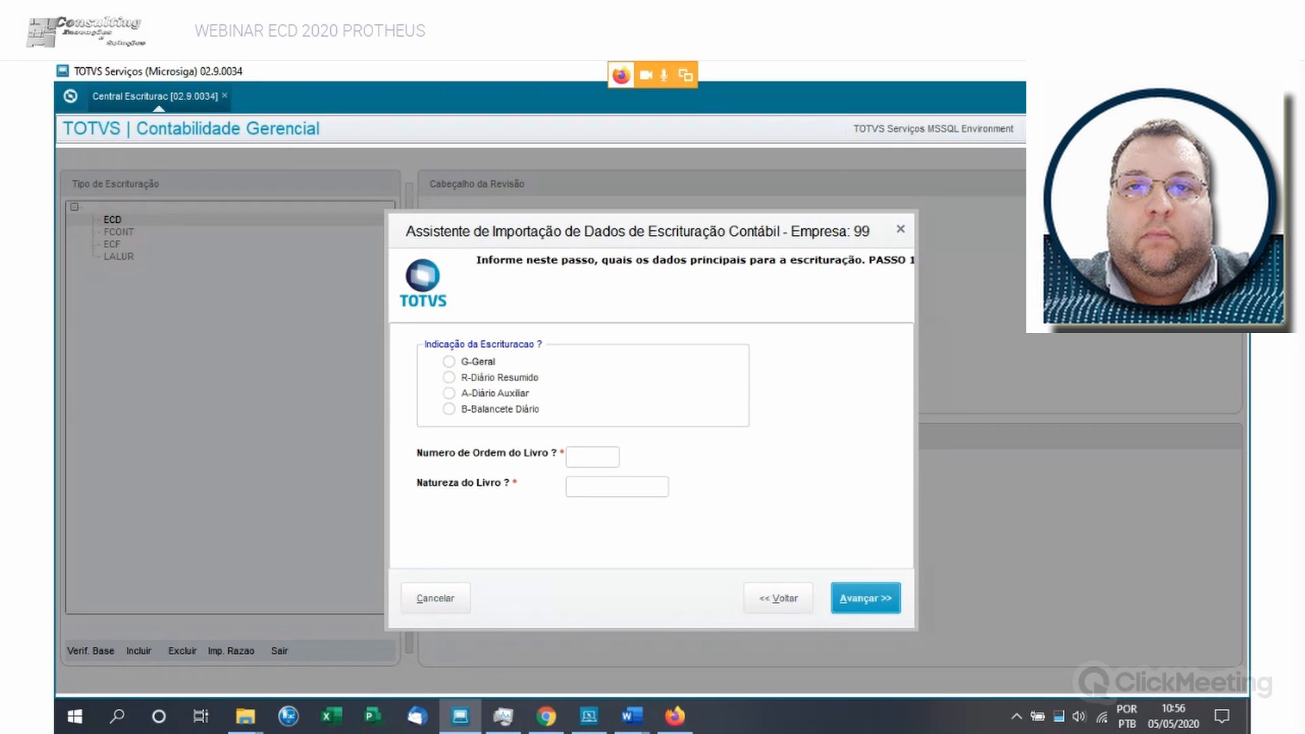
- Set the bookkeeping indication to G-Geral, Numero de Ordem do Livro to 01 and Natureza do Livro to GERAL ANUAL, and advance to PASSO 2
left_click(449, 361)
left_click(592, 457)
type("01")
key("Tab")
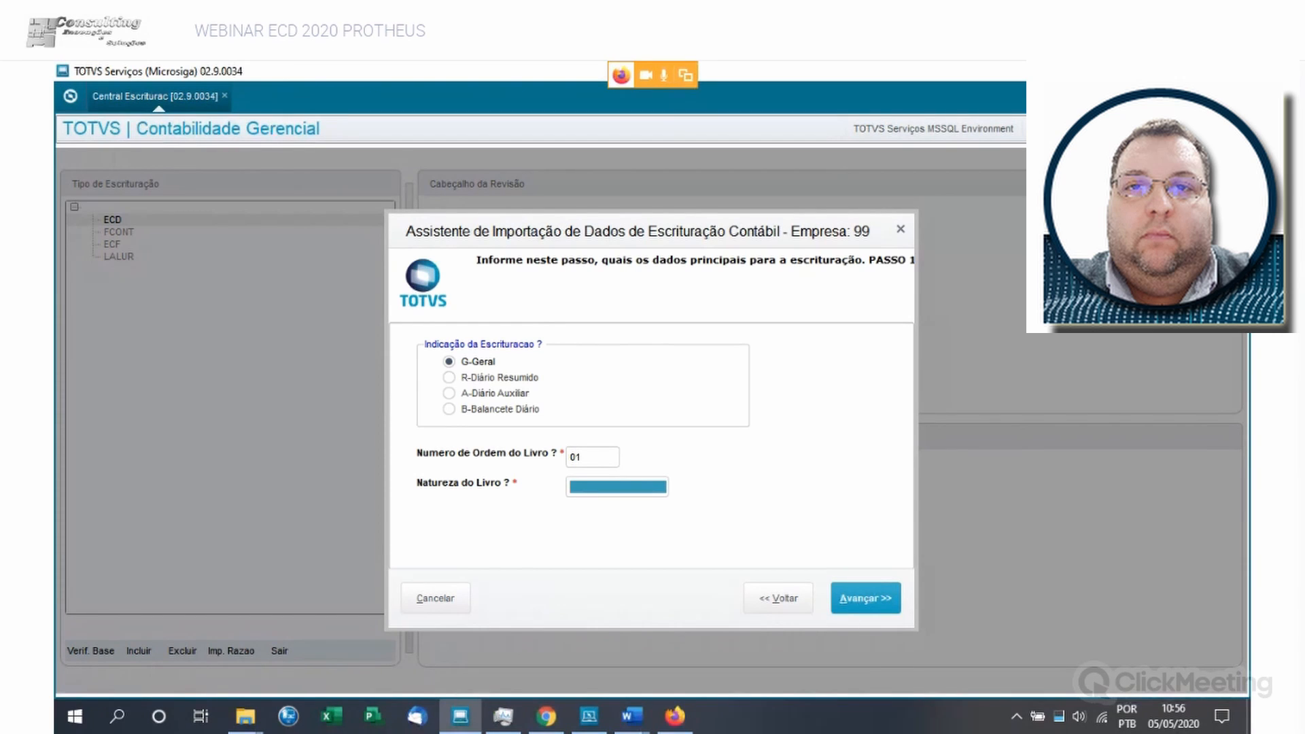
type("GERAL")
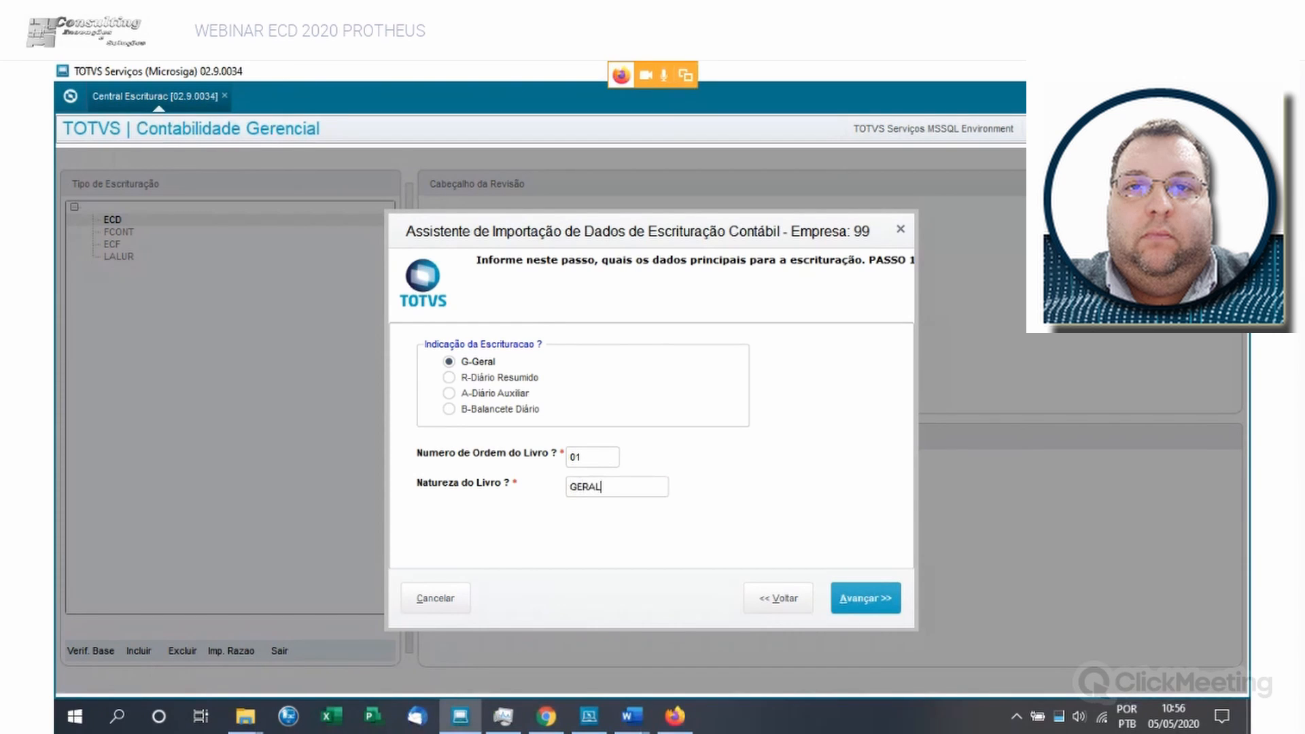
type(" ANUAL")
left_click(866, 598)
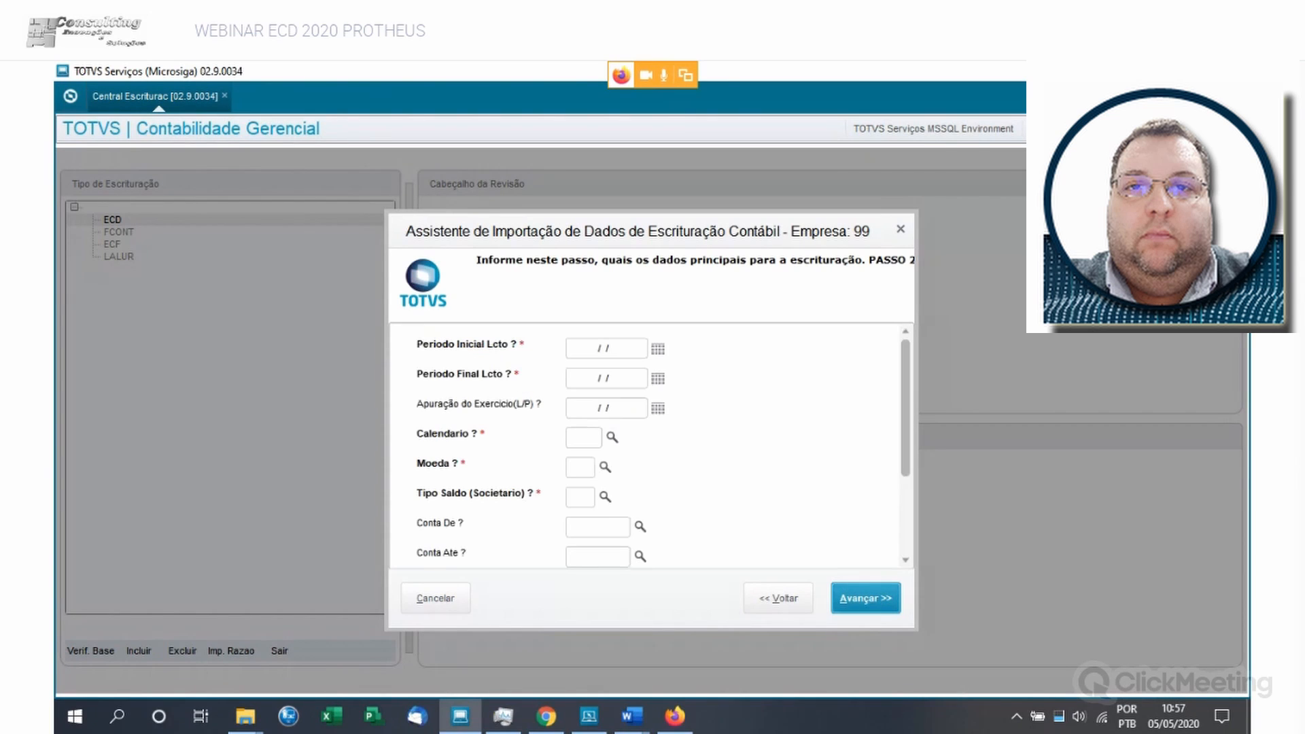
- Set the entry period from 01/01/2019 (Periodo Inicial Lcto) to 31/12/2019 (Periodo Final Lcto)
left_click(658, 348)
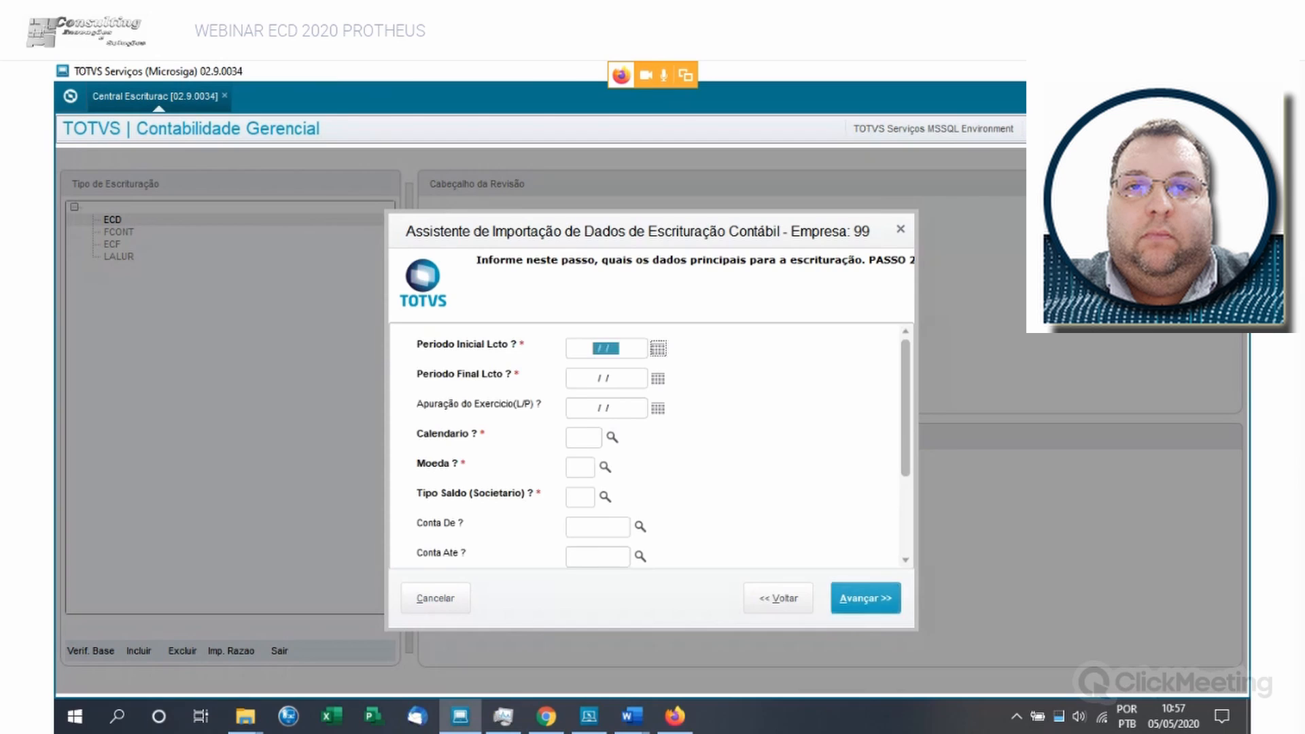
type("01012019")
key("Tab")
type("31122019")
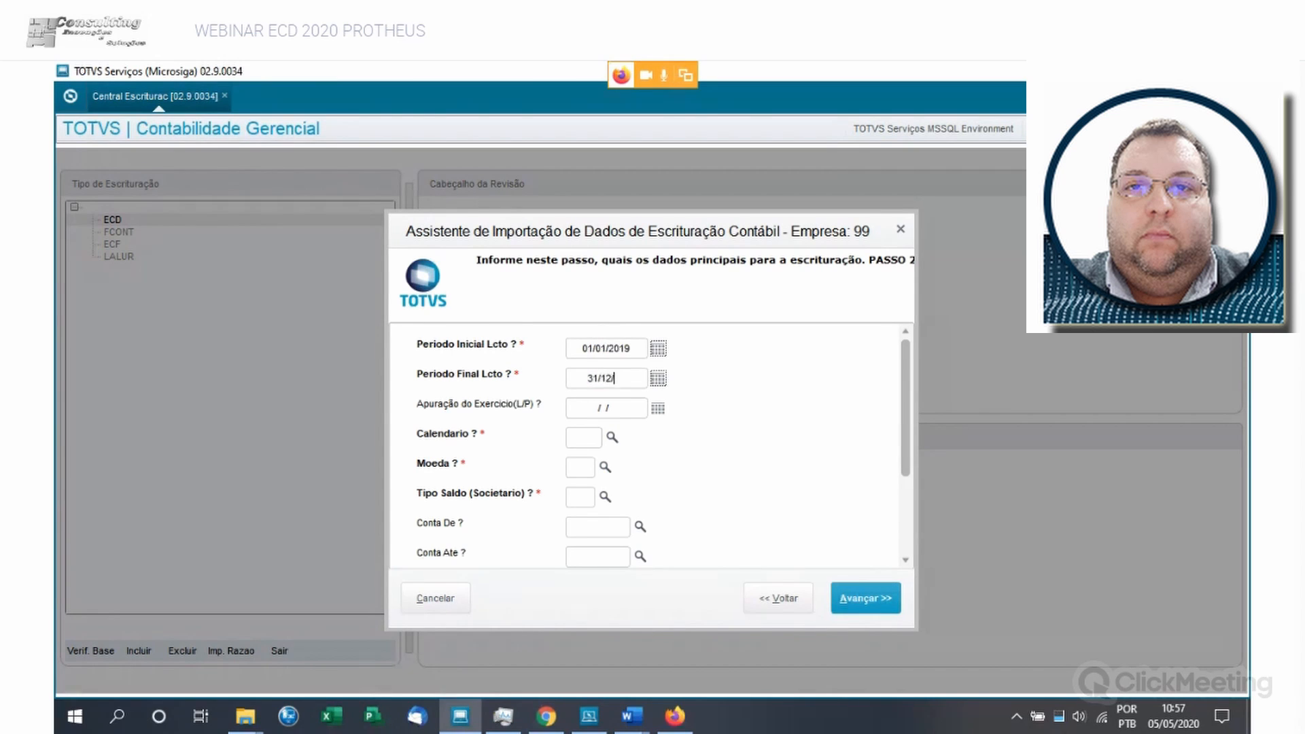
key("Tab")
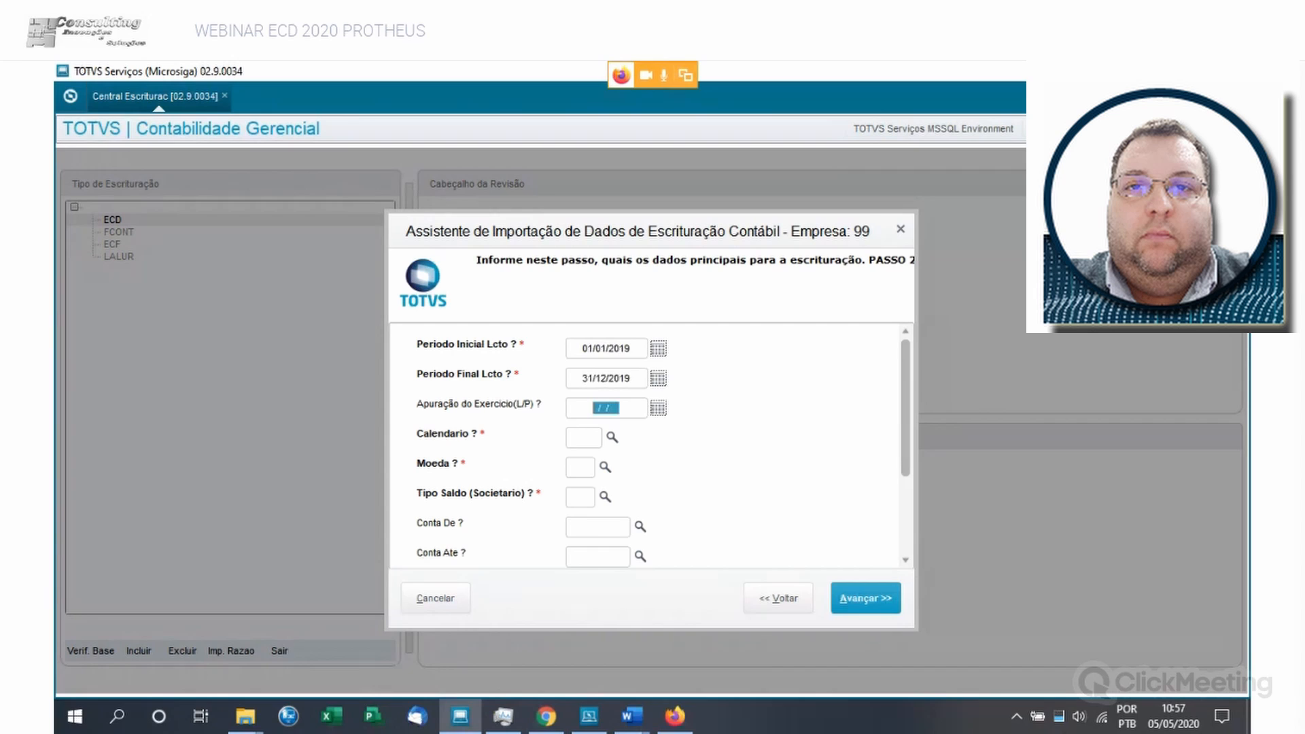
- Select accounting calendar 219 for exercise 2019 and set Apuração do Exercicio to 31/12/2019
type("31/12/2019")
key("Tab")
key("shift+Tab")
key("Return")
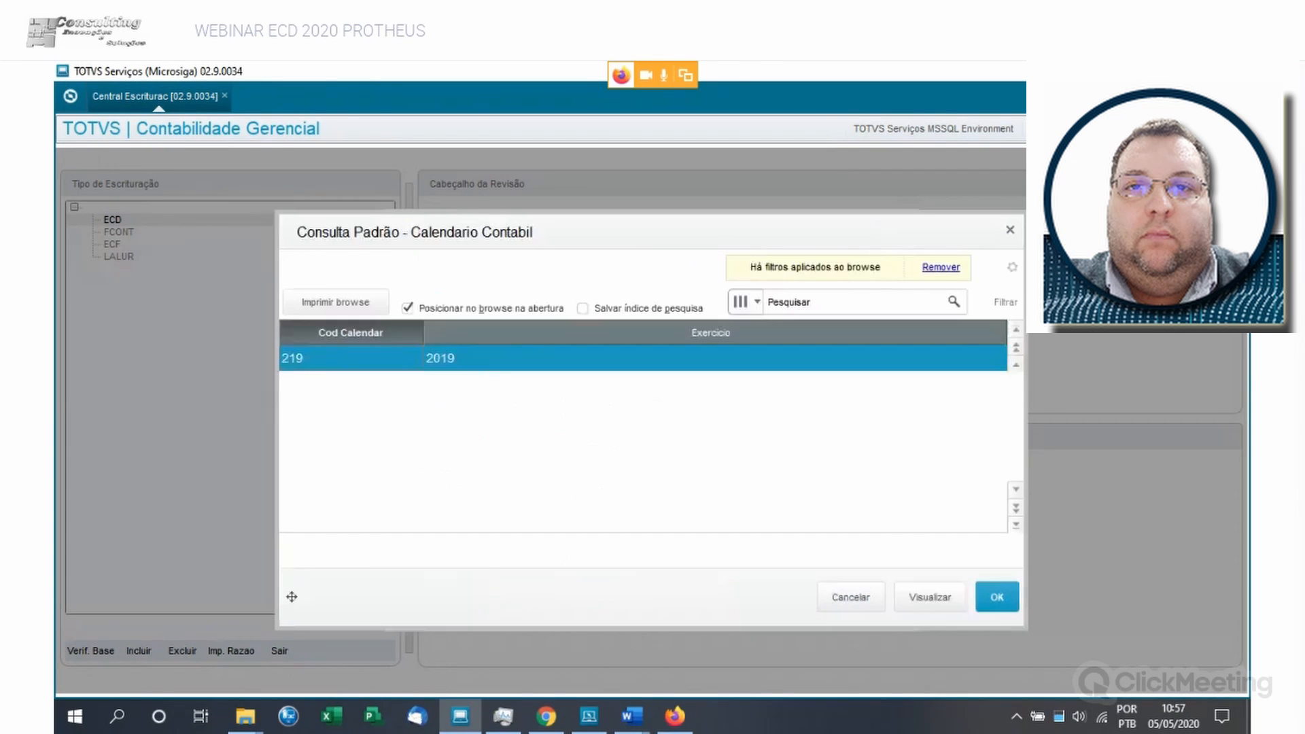
key("Return")
key("shift+Tab")
key("shift+Tab")
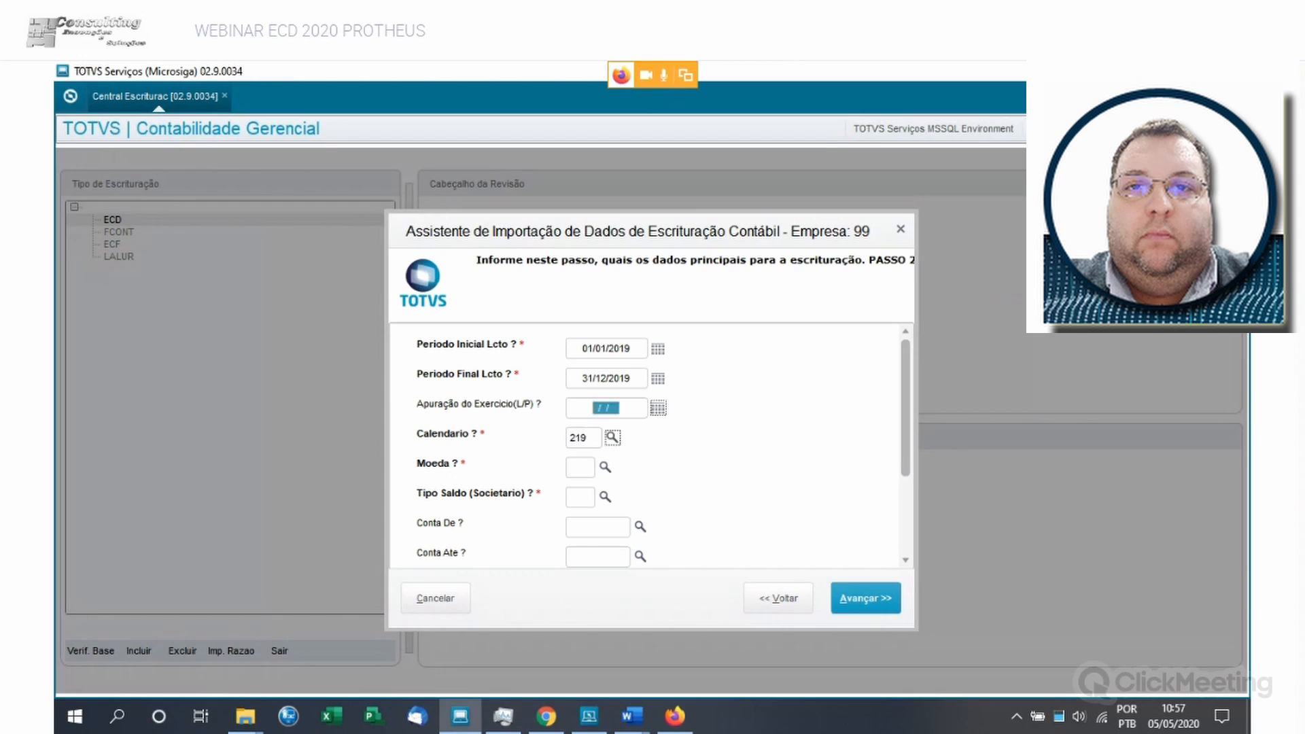
type("31/12/19")
key("Tab")
- Select Moeda 01 (R$) and Tipo Saldo (Societario) 1 - REAL
left_click(605, 468)
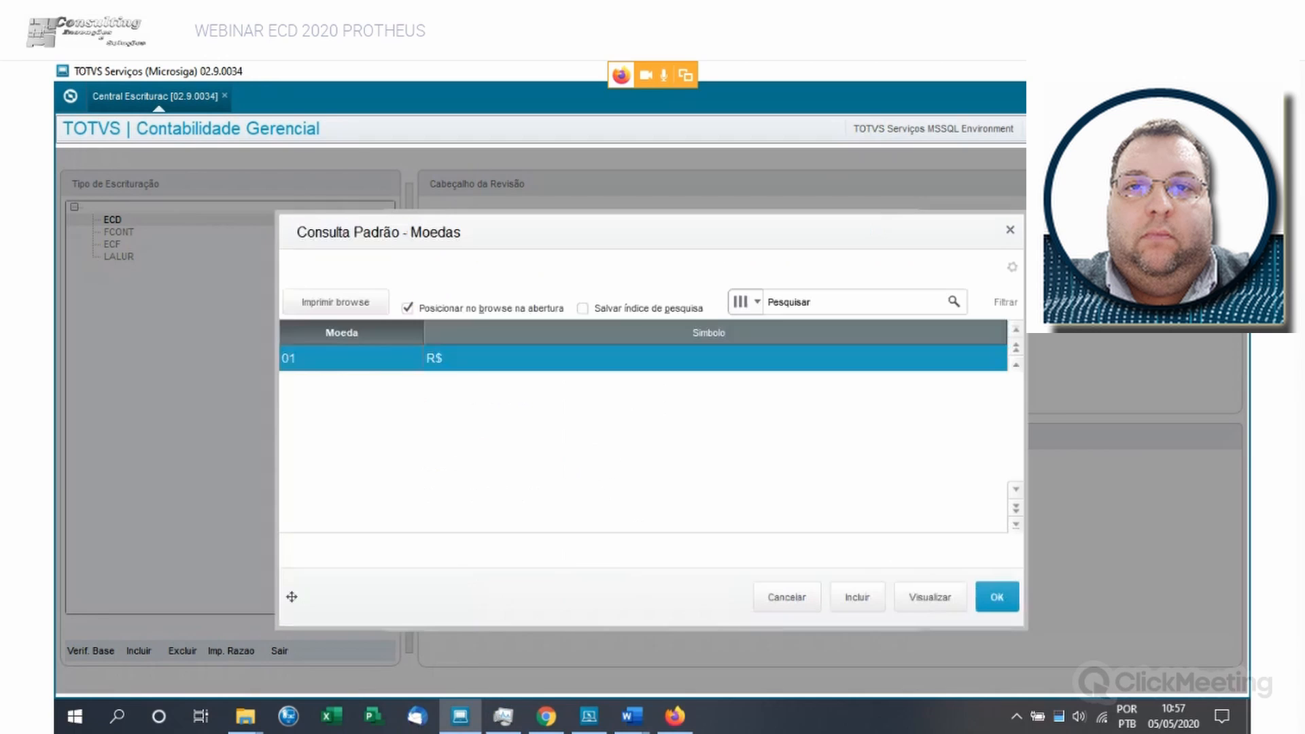
left_click(998, 597)
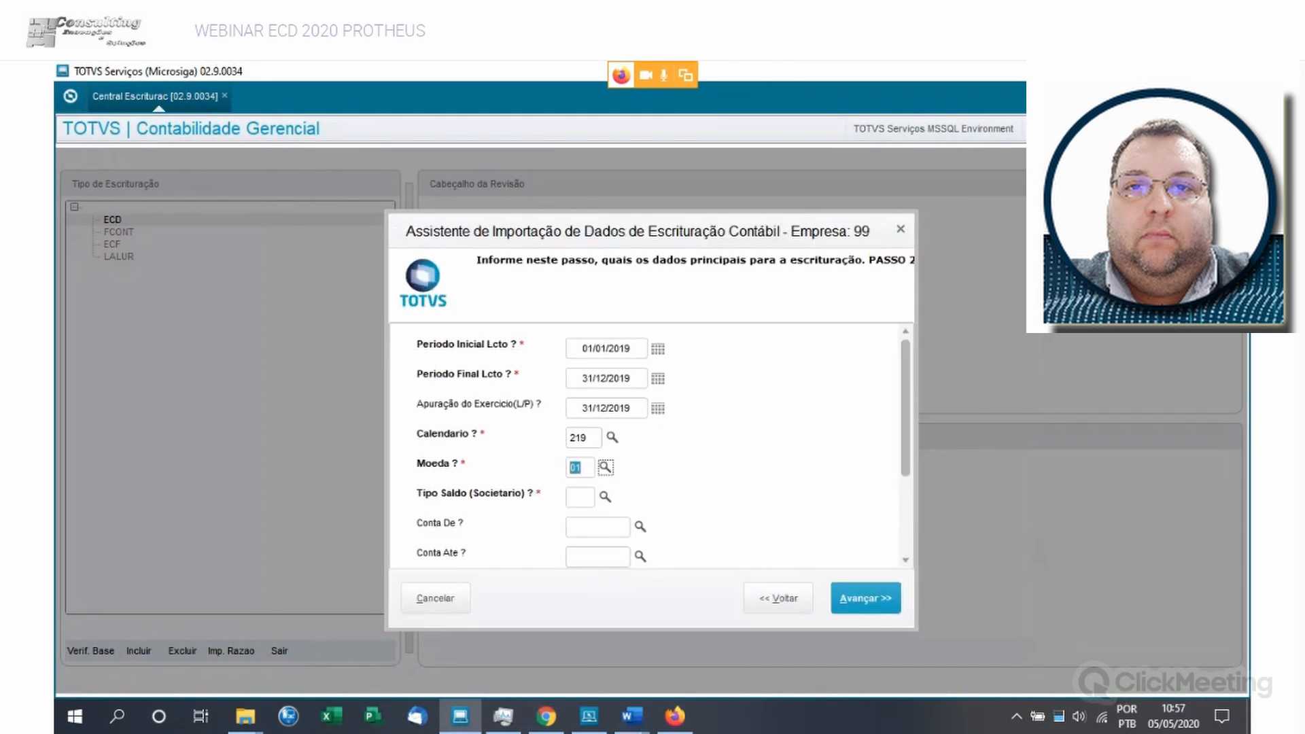
left_click(605, 497)
left_click(578, 384)
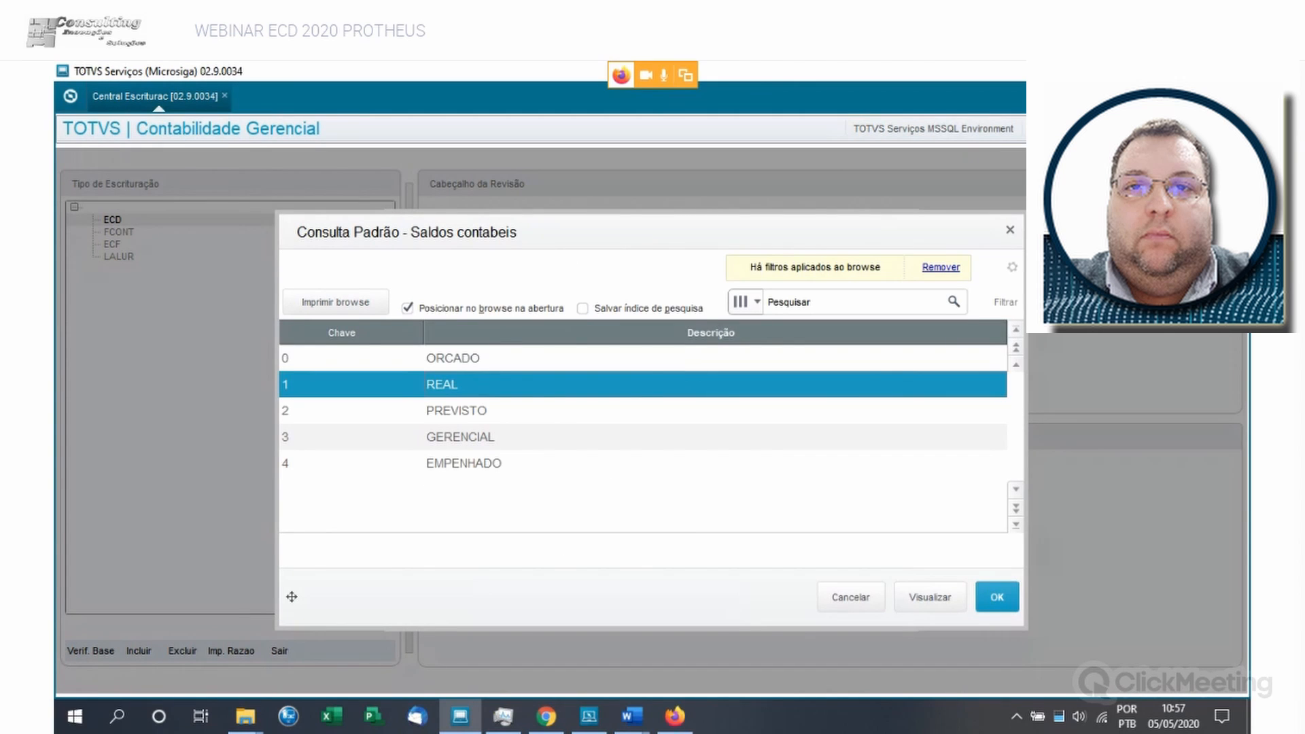
left_click(997, 597)
- Set the account range with Conta De as 1 and Conta Ate filled entirely with the letter Z
scroll(649, 442, "down", 4)
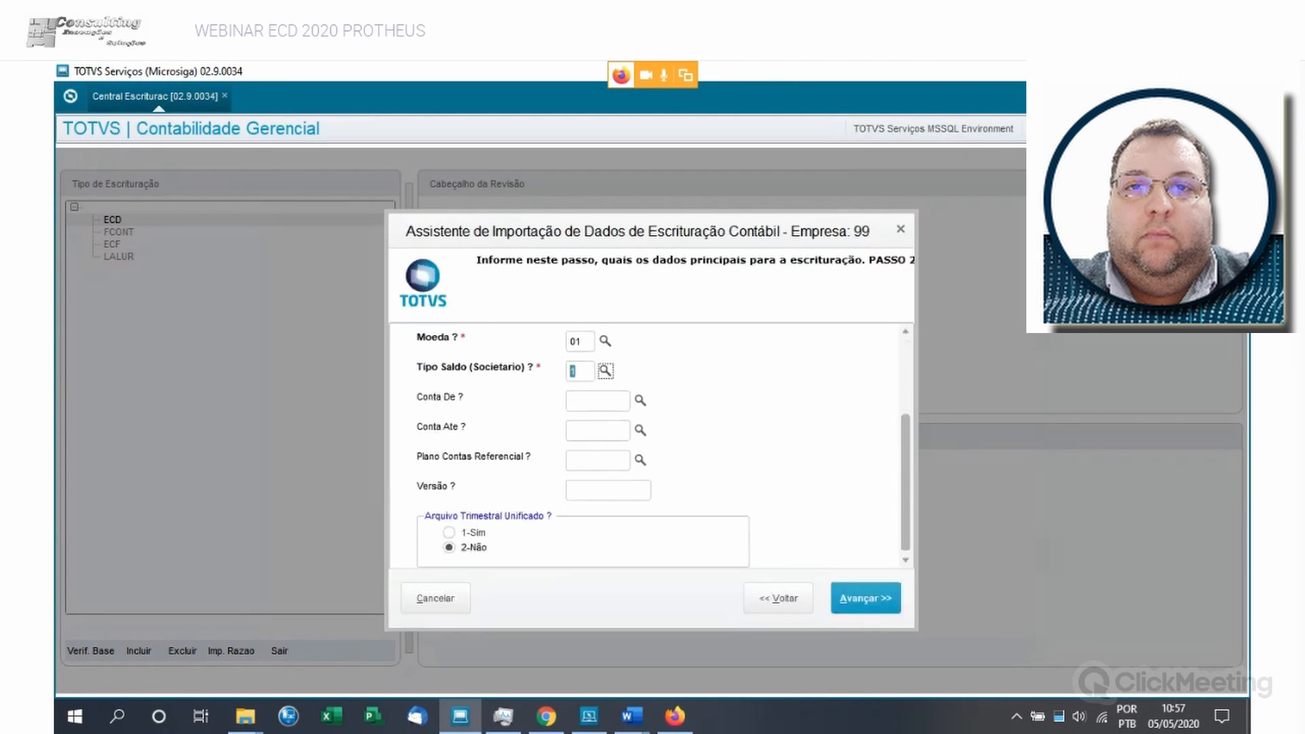
left_click(640, 400)
type("1")
key("Tab")
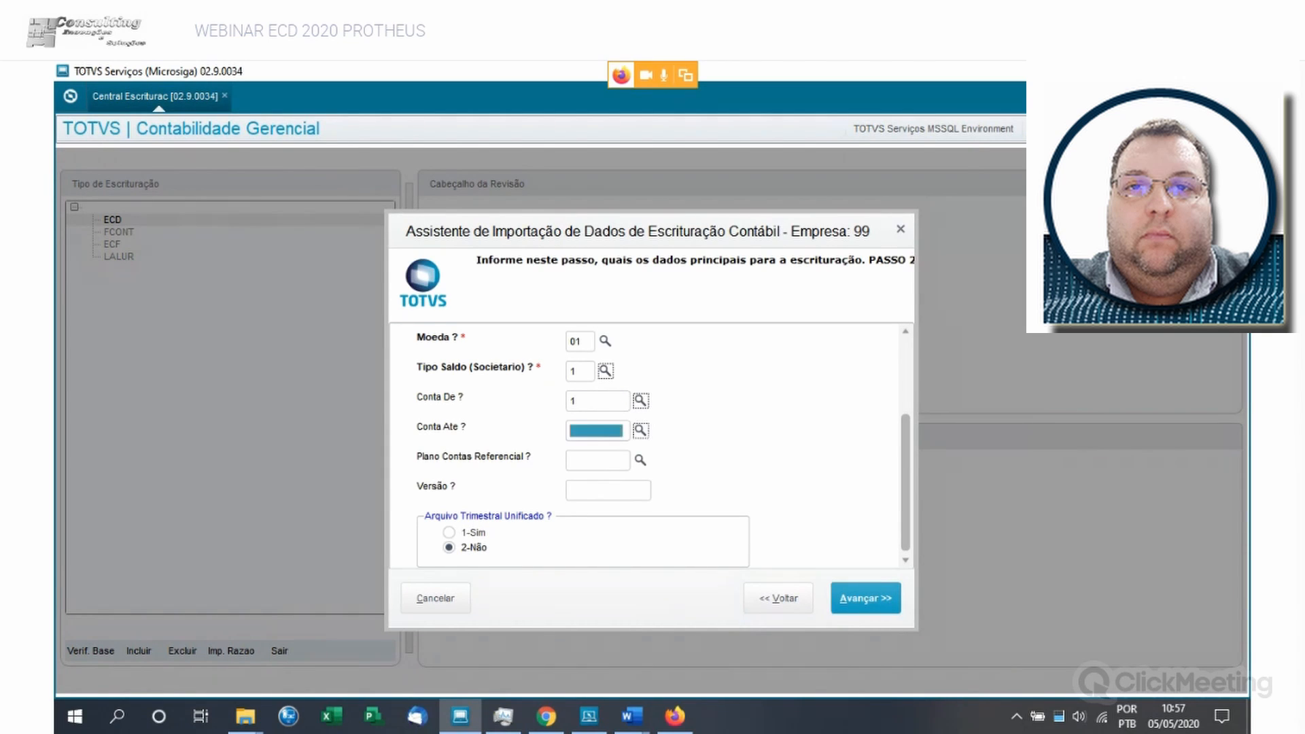
type("zzzzzzzzz")
key("Tab")
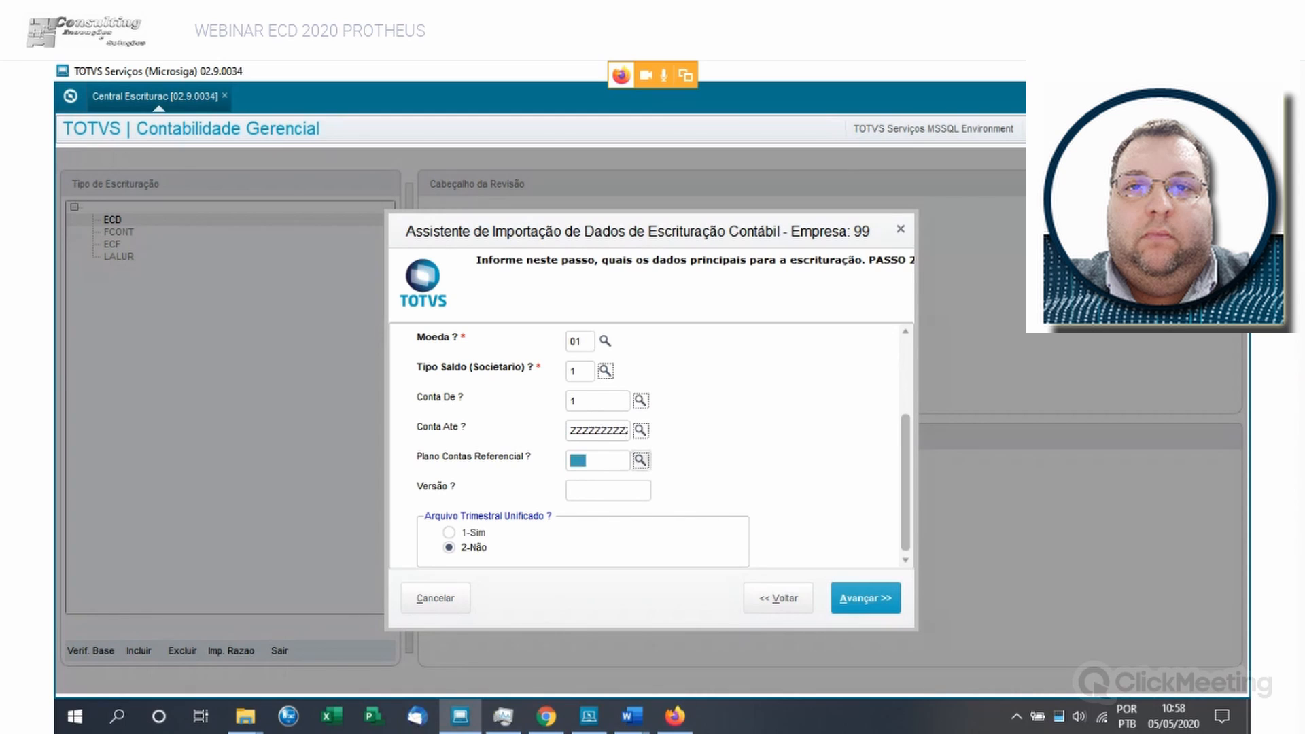
- Check the lookup of reference plan groups, cancel it without choosing a Plano Contas Referencial, and advance to PASSO 3
key("F3")
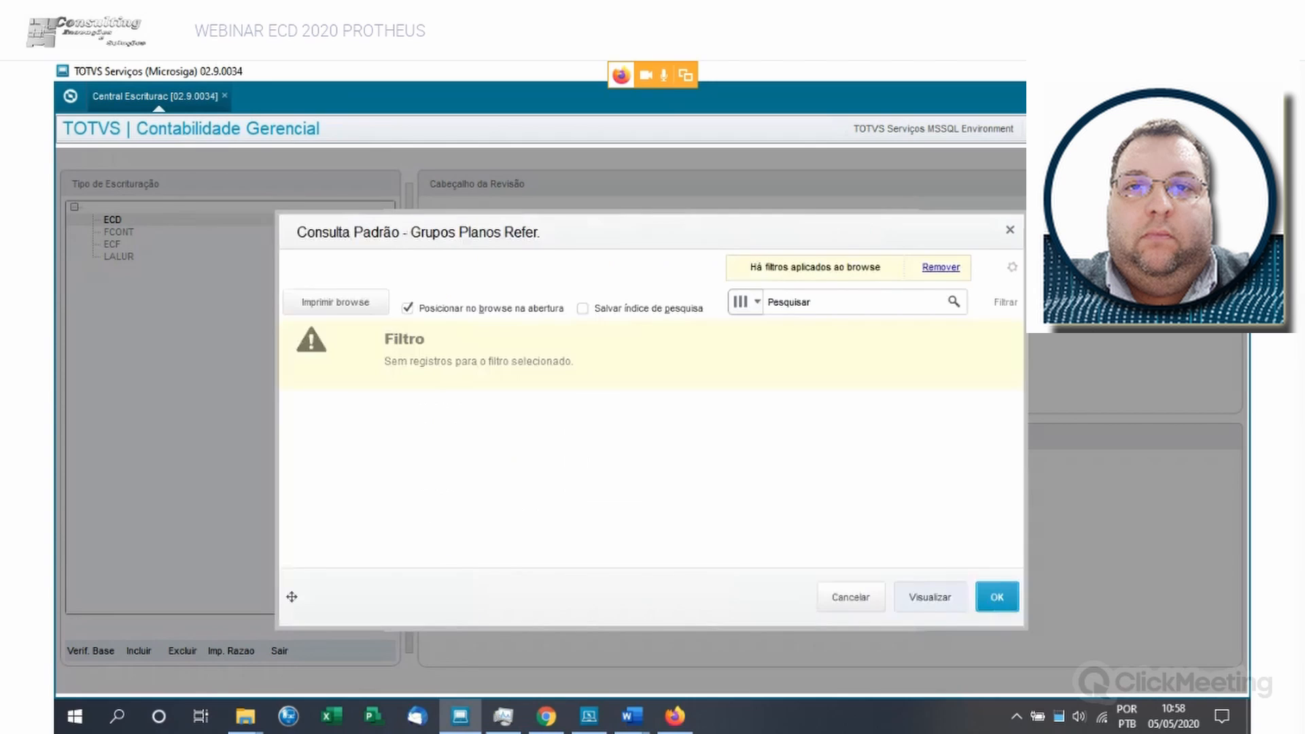
left_click(851, 597)
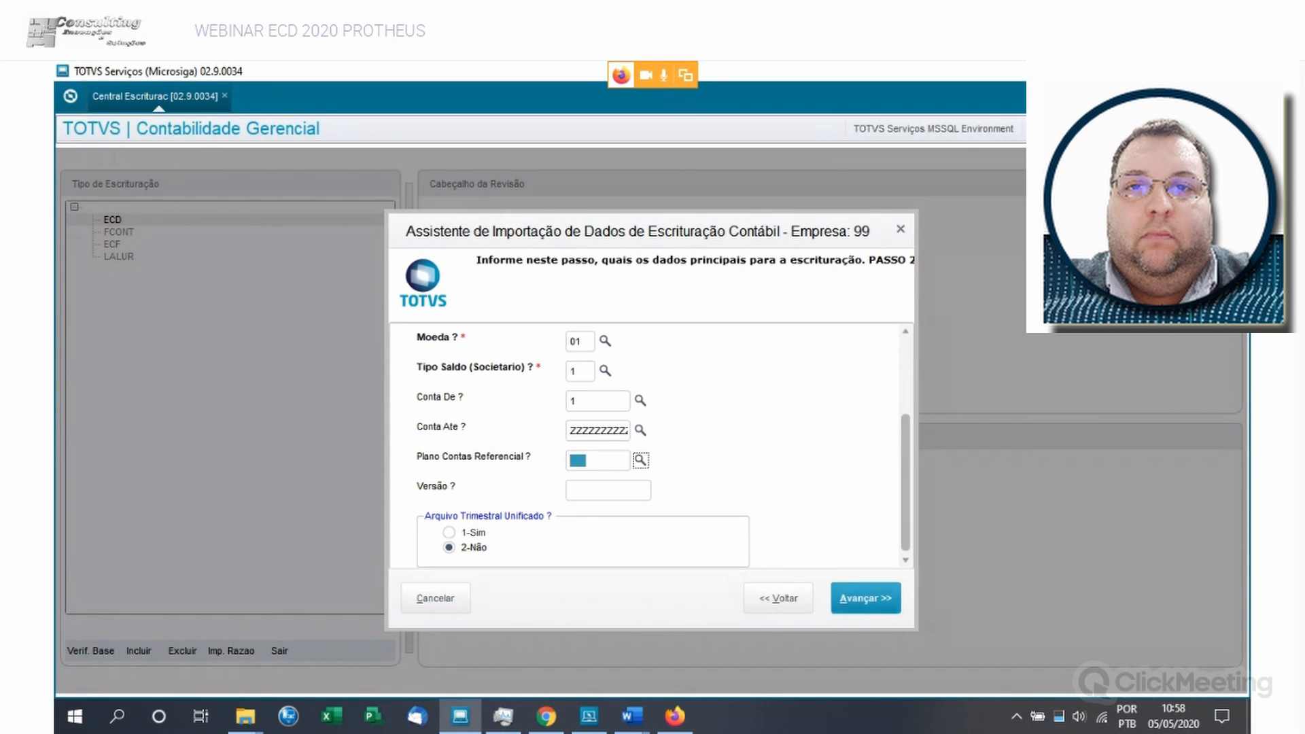
left_click(865, 598)
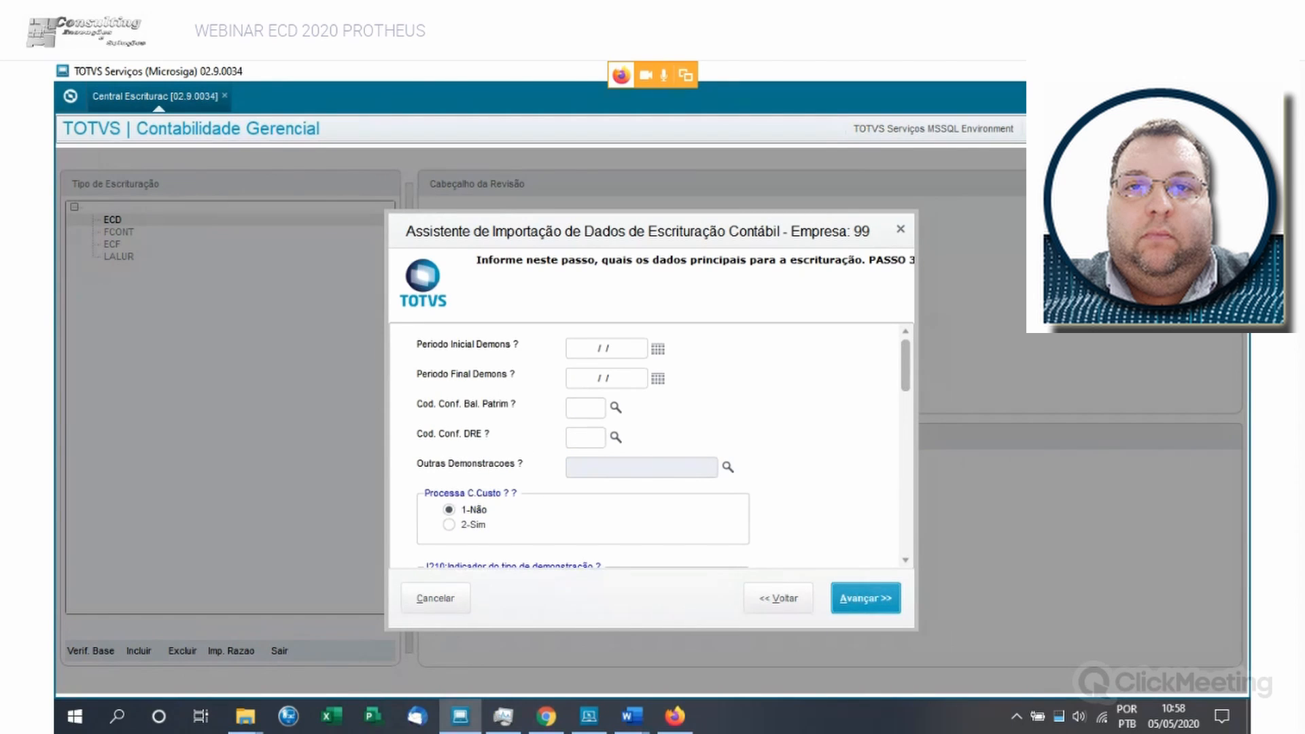
- Set Periodo Inicial Demons to 01/01/2019 and Periodo Final Demons to 31/12/2019 in PASSO 3
left_click(658, 349)
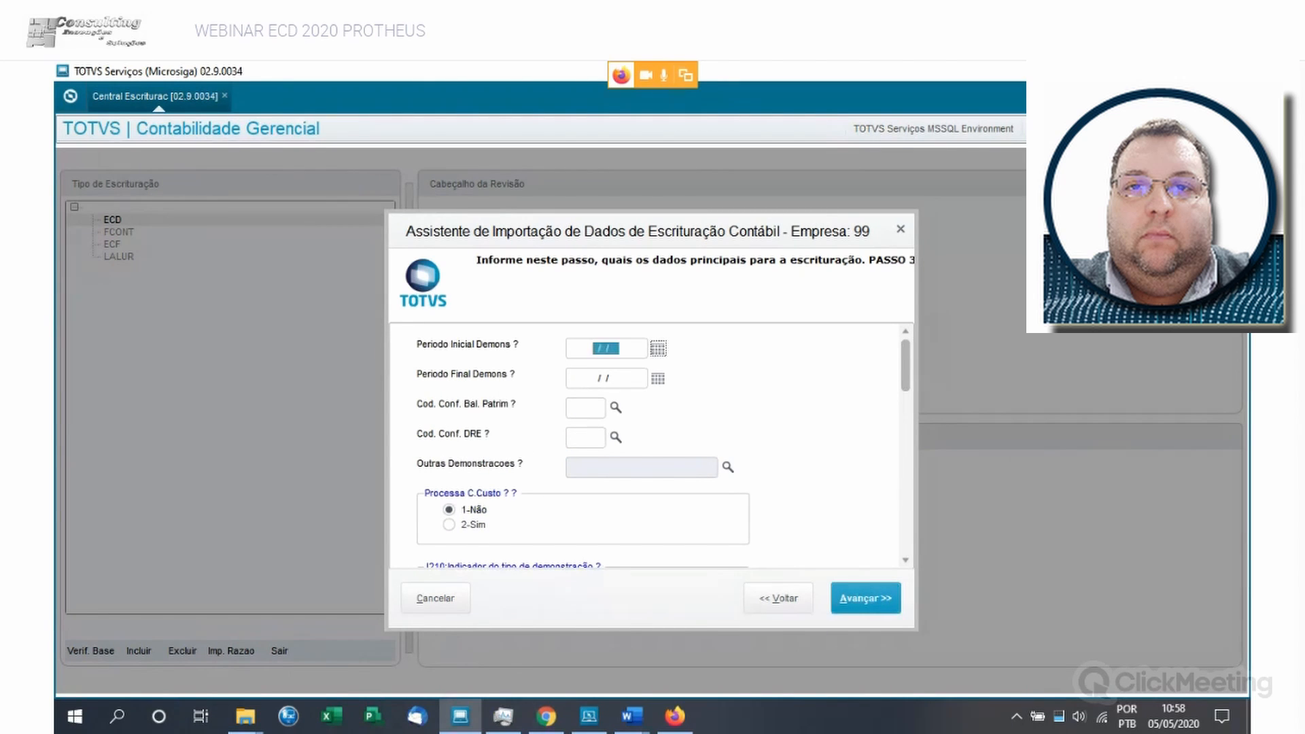
type("01/01/")
type("2019")
key("Tab")
type("31/12/")
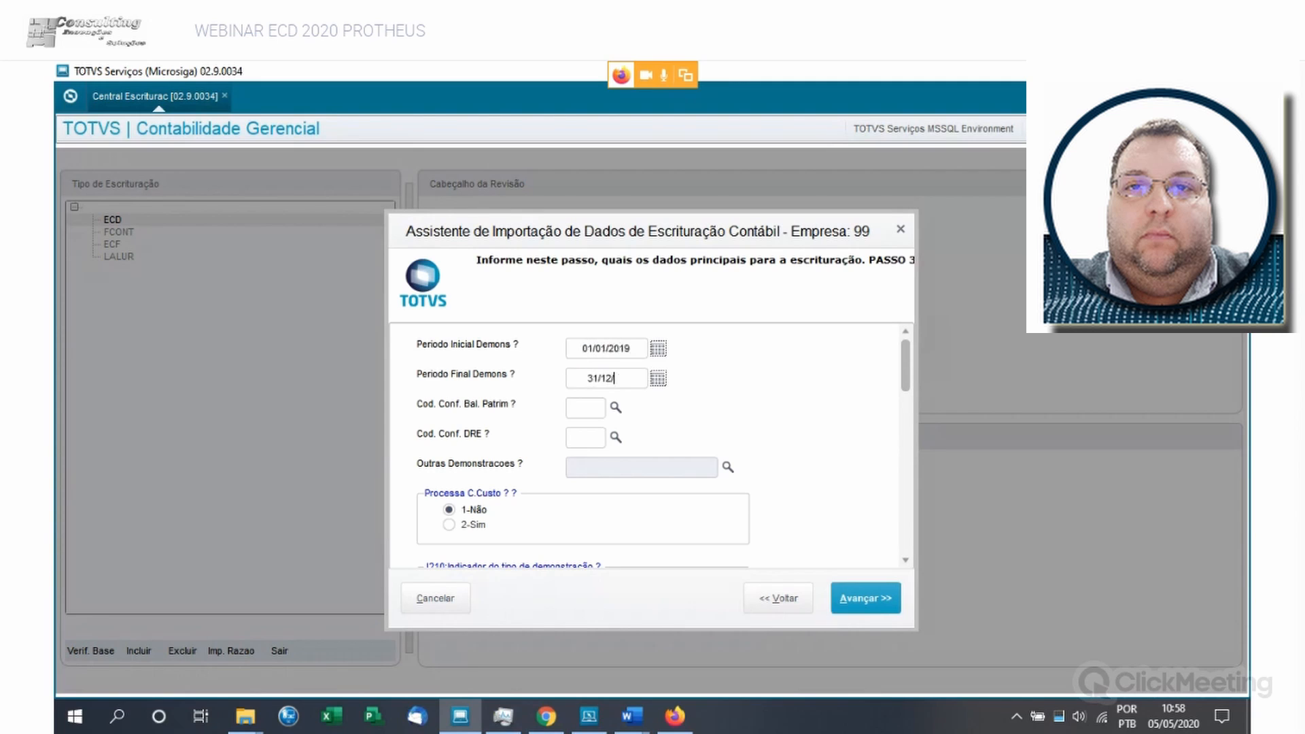
type("2019")
key("Tab")
key("F3")
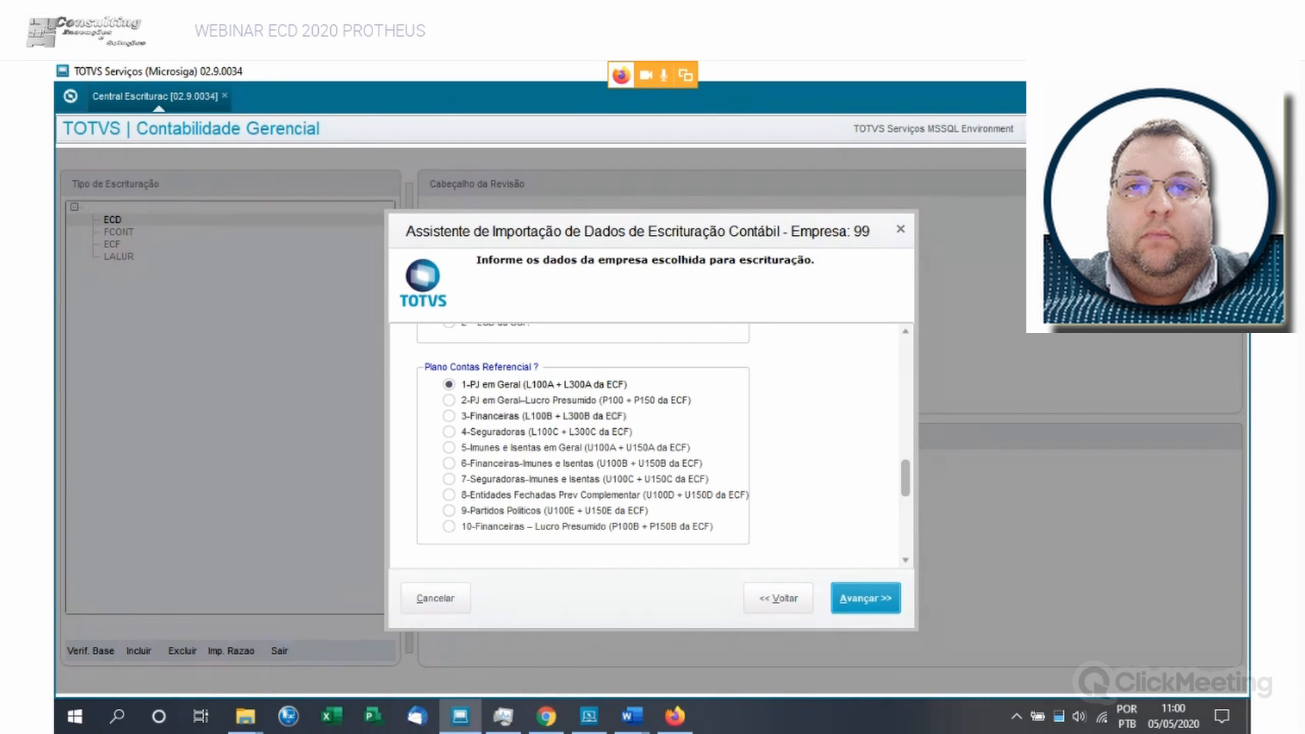
- In the company data step, set Plano Contas Referencial to 1-PJ em Geral (L100A + L300A da ECF) and advance to PASSO 3
left_click(449, 401)
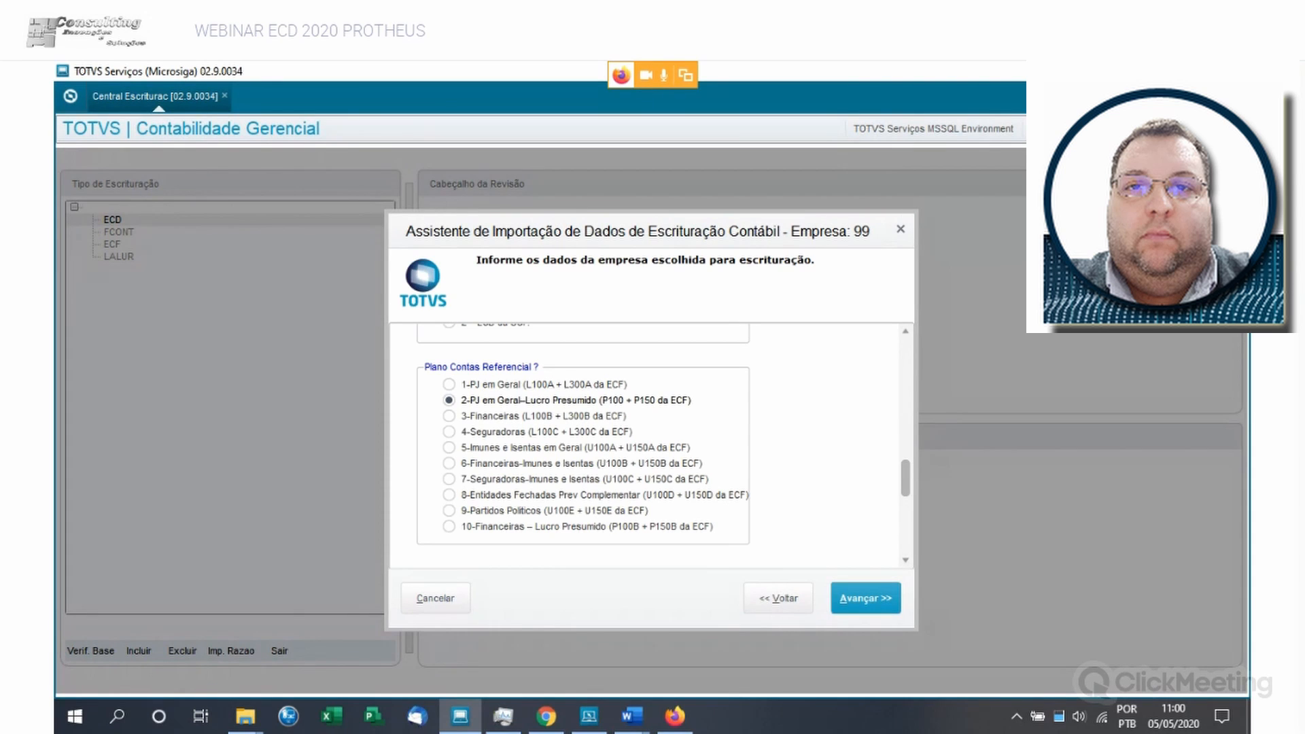
left_click(449, 385)
left_click(865, 598)
left_click(865, 599)
left_click(865, 599)
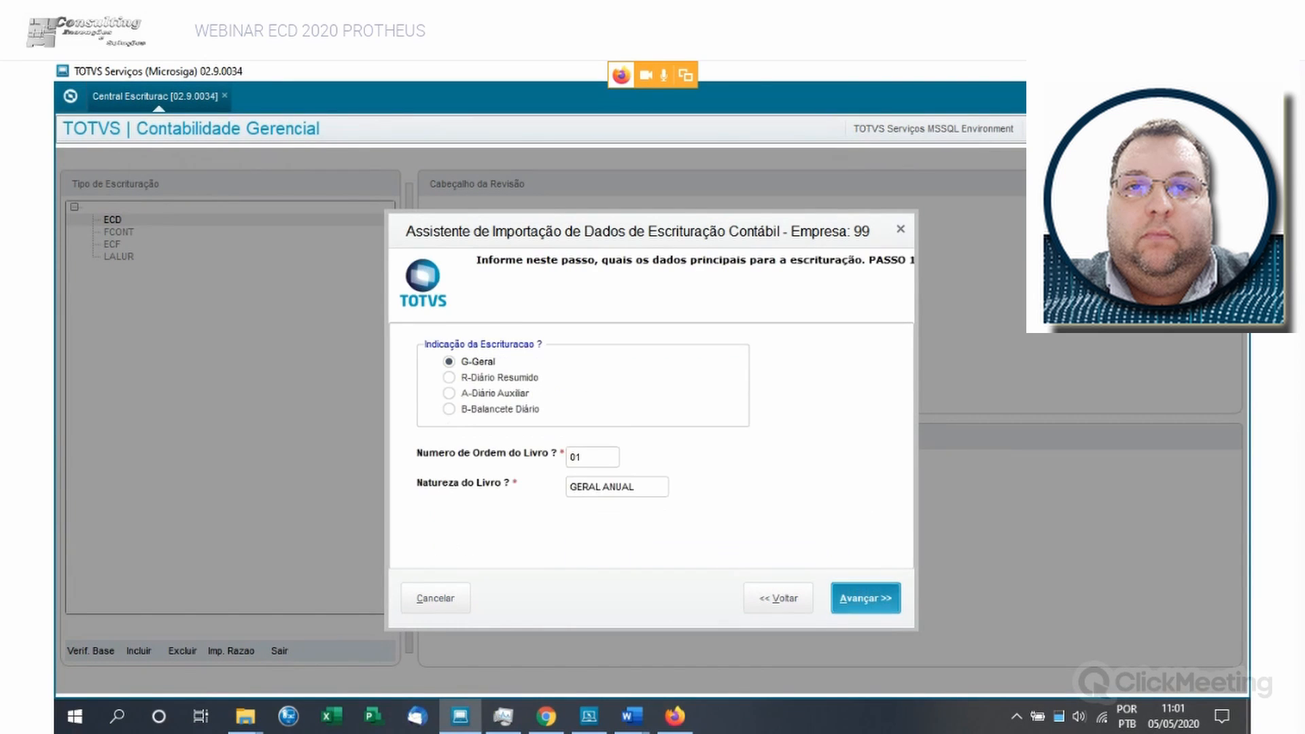
left_click(865, 598)
left_click(865, 598)
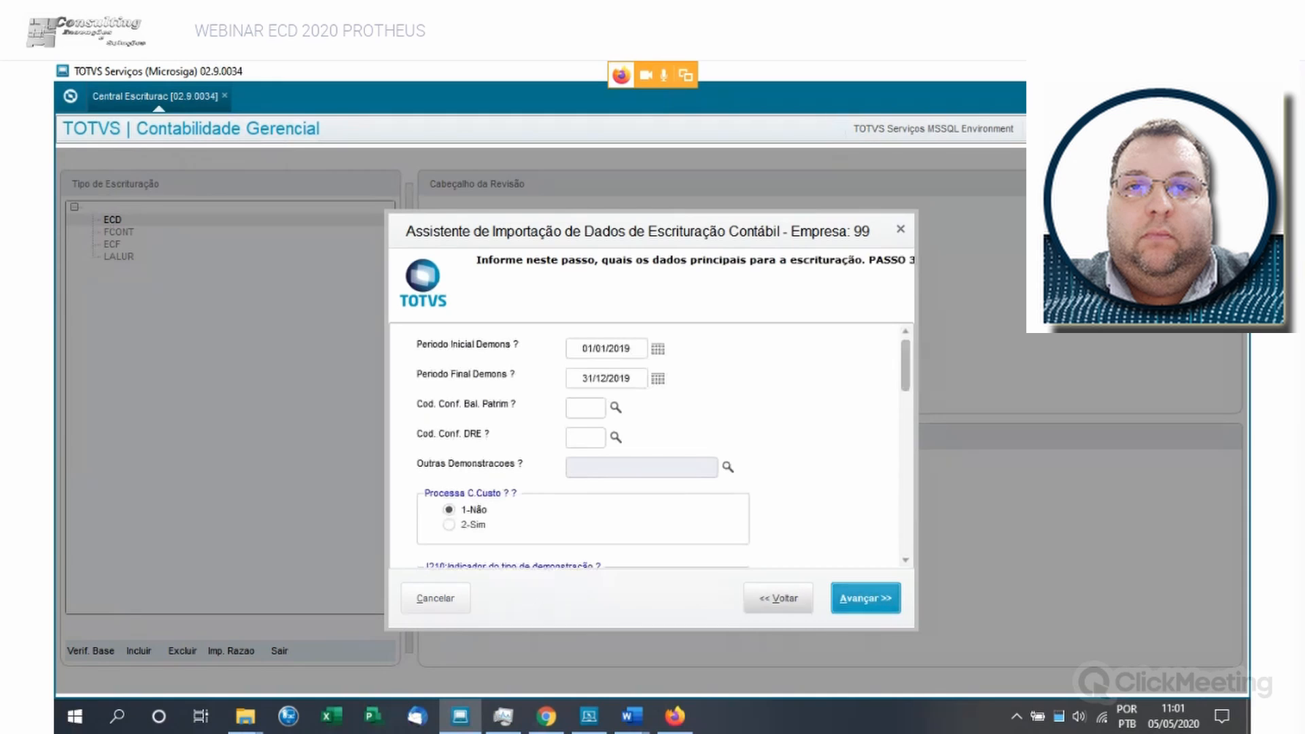
- Check the Cod. Conf. Bal. Patrim lookup without choosing a book, and review the remaining PASSO 3 options through Motivo da Substituição
left_click(615, 407)
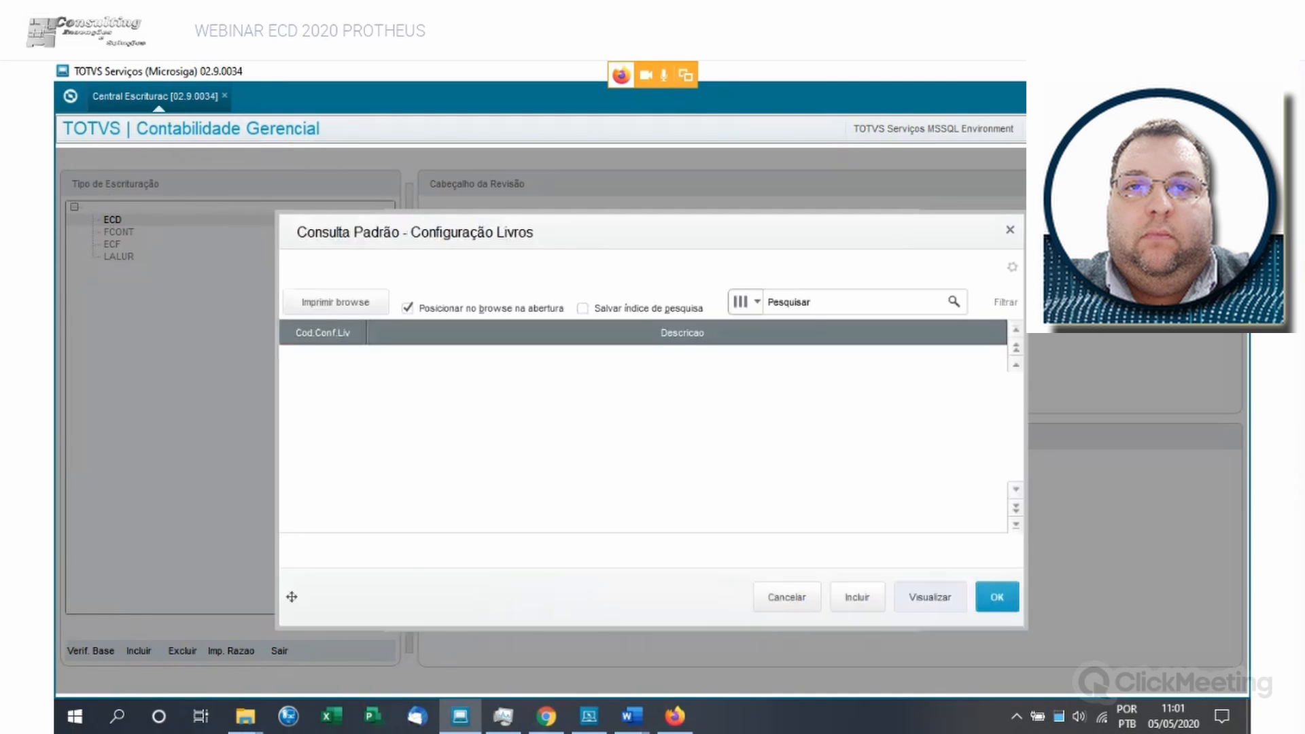
left_click(787, 597)
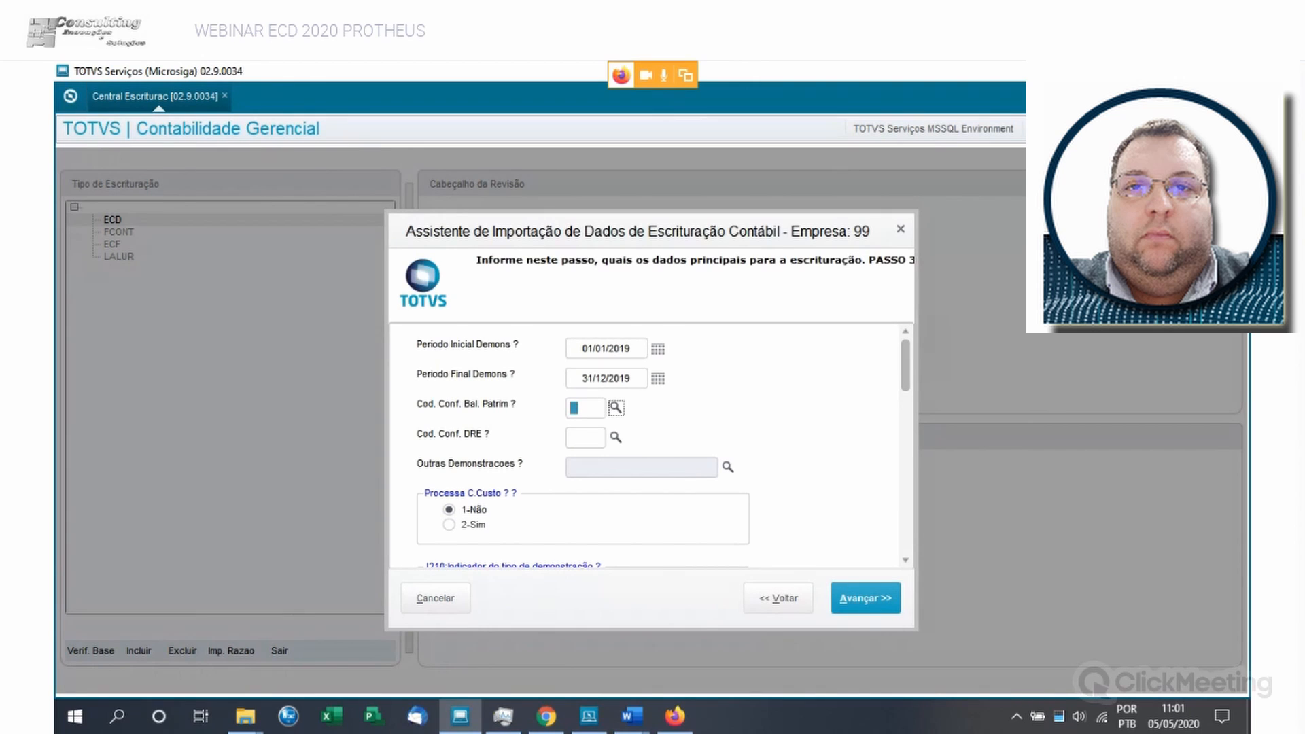
scroll(646, 445, "down", 3)
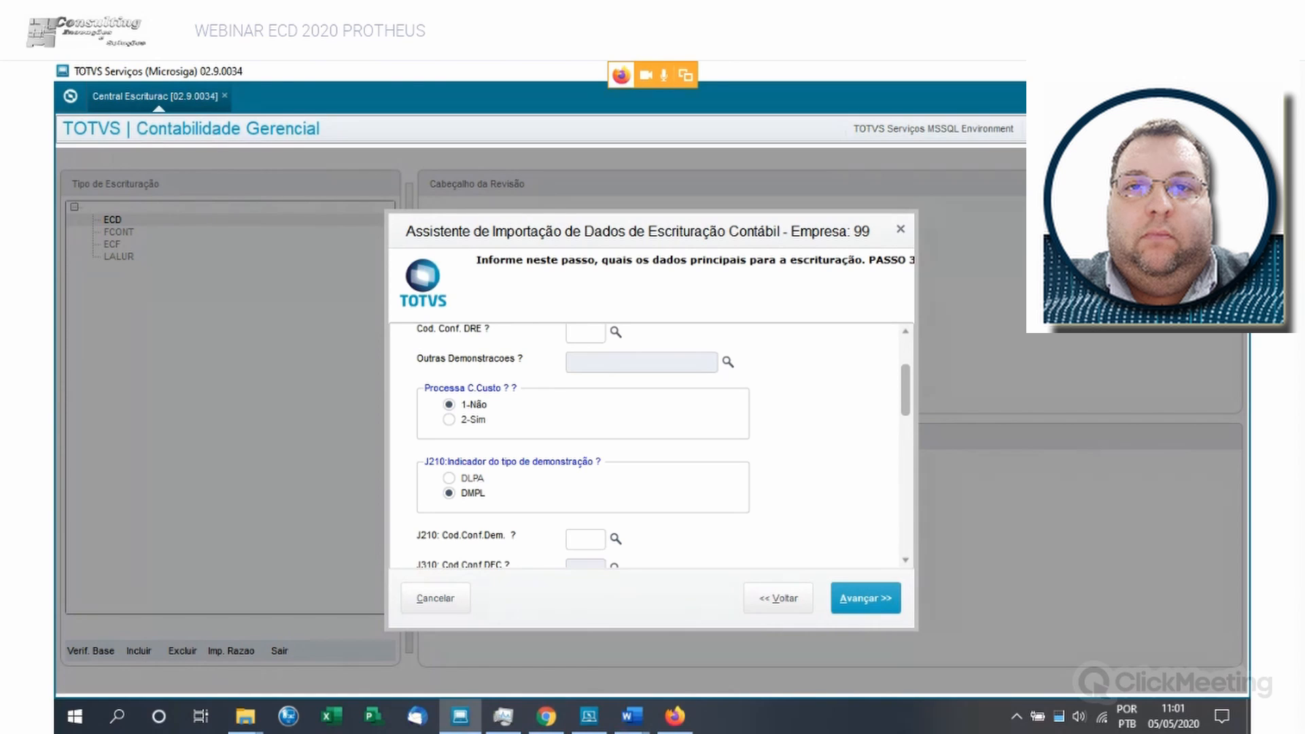
scroll(646, 446, "down", 1)
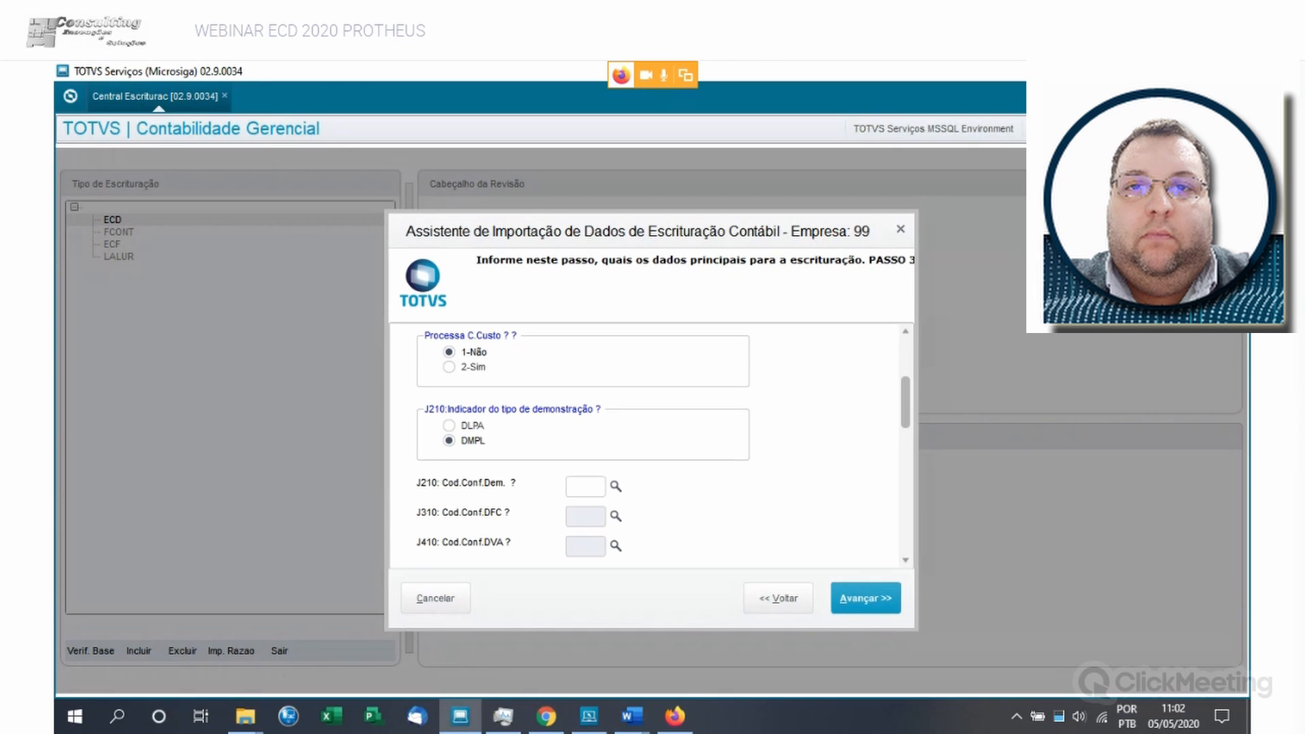
scroll(650, 445, "down", 3)
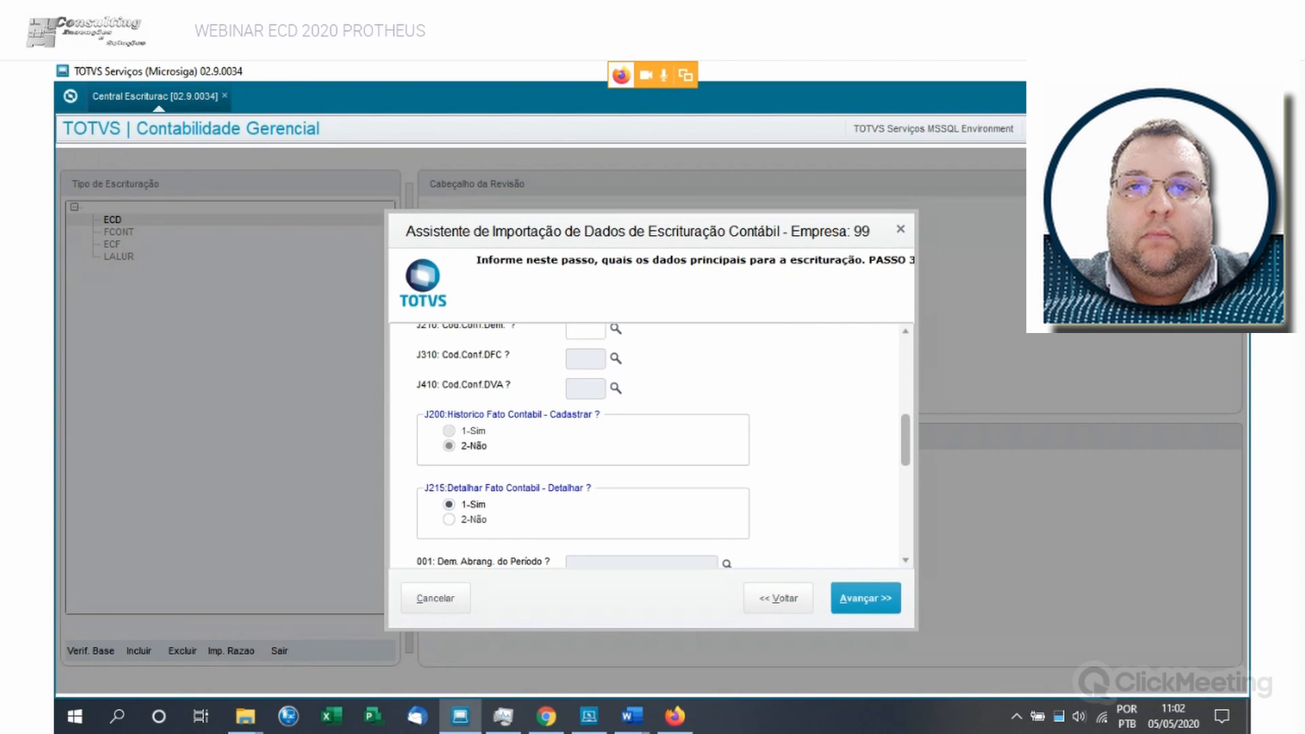
scroll(650, 445, "down", 1)
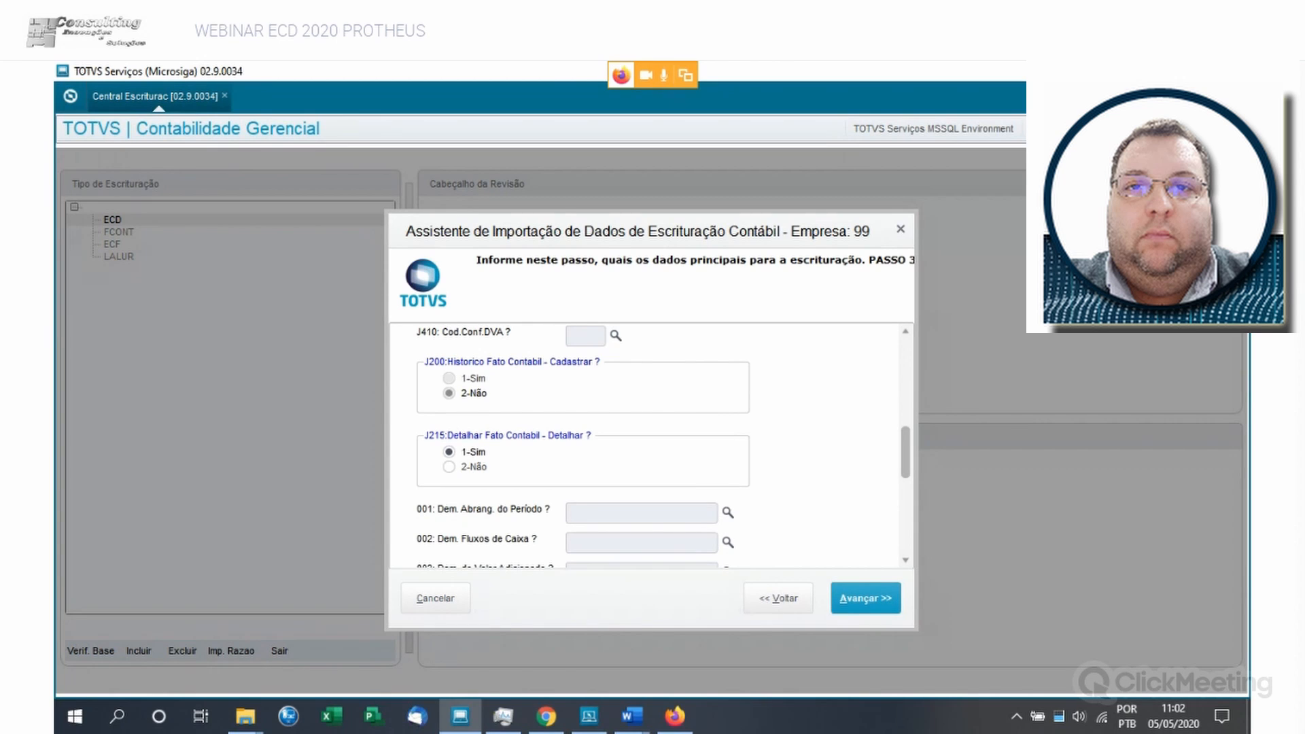
scroll(649, 445, "down", 1)
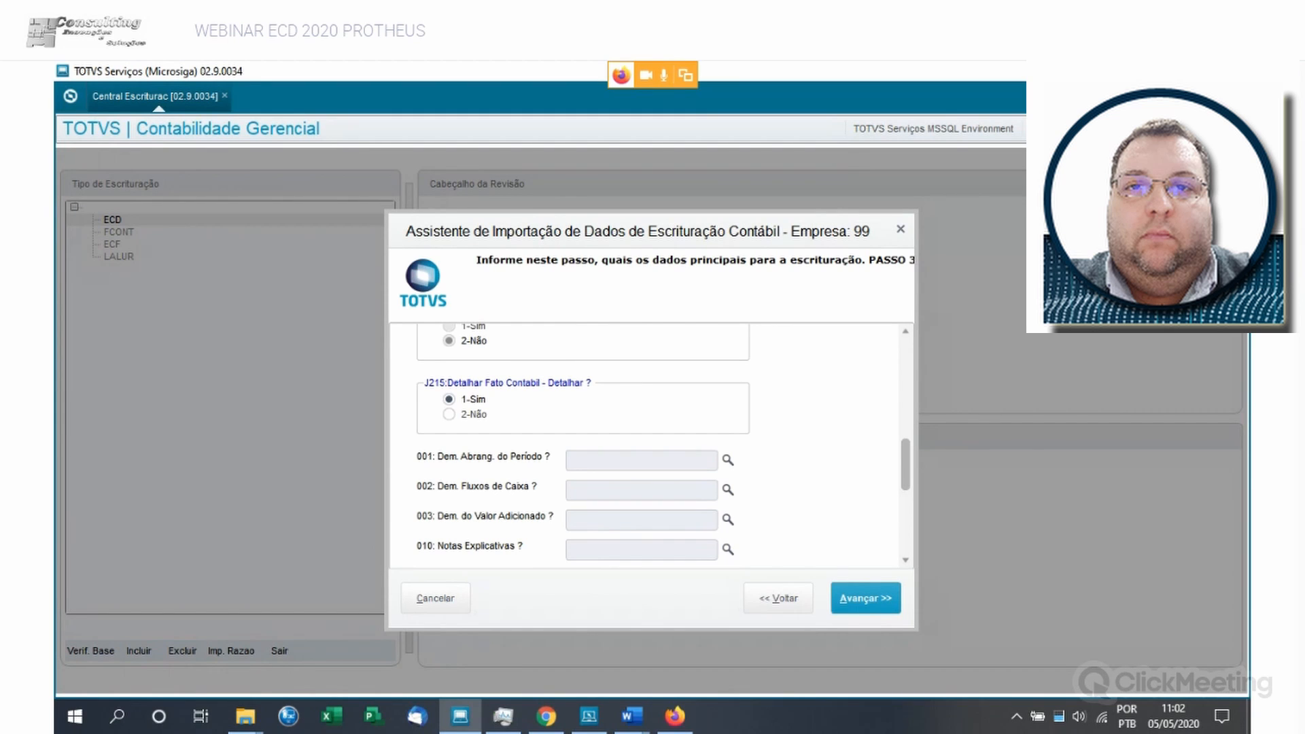
scroll(650, 445, "down", 2)
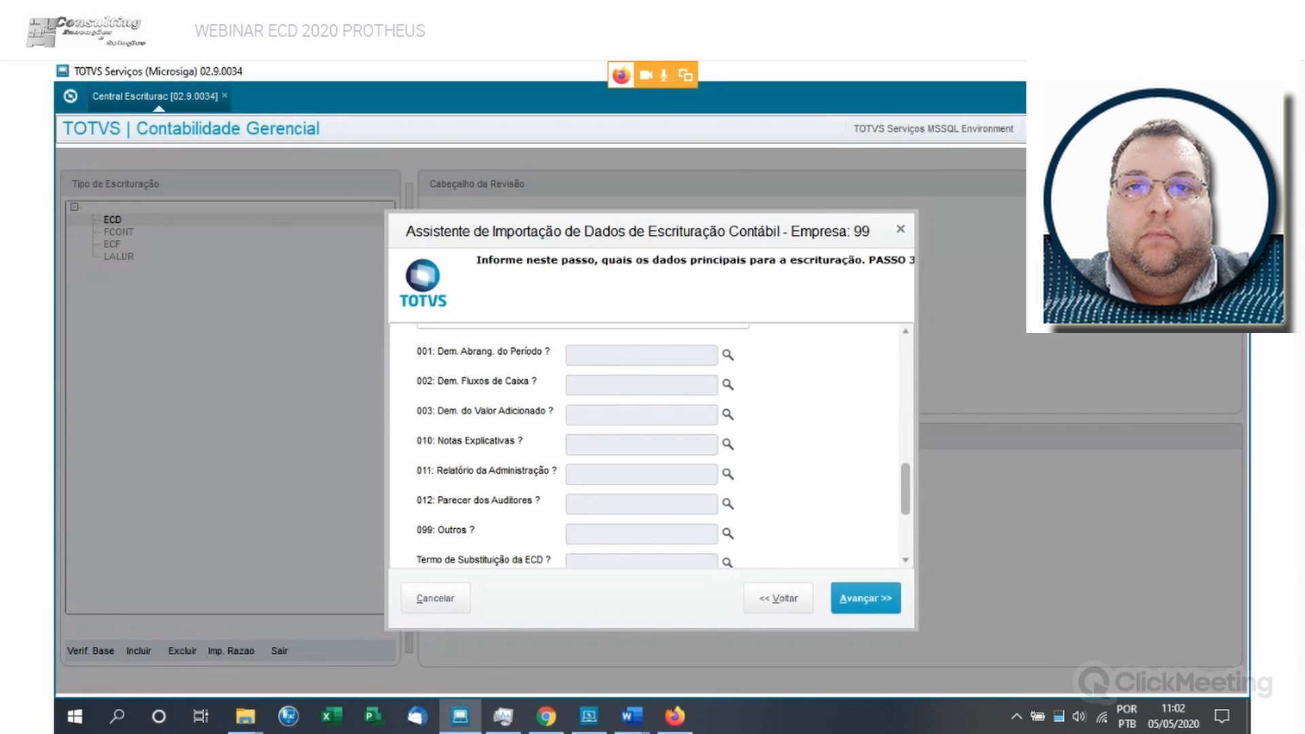
scroll(649, 446, "down", 1)
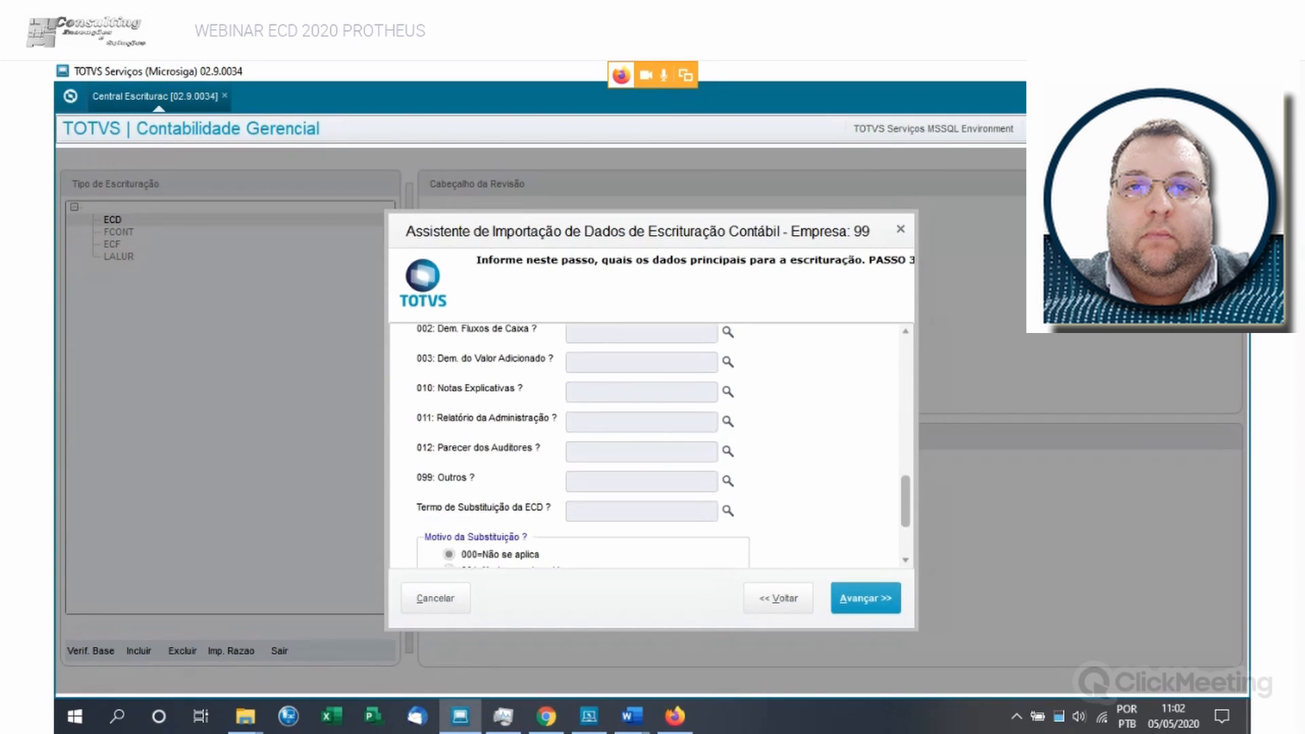
scroll(649, 445, "down", 2)
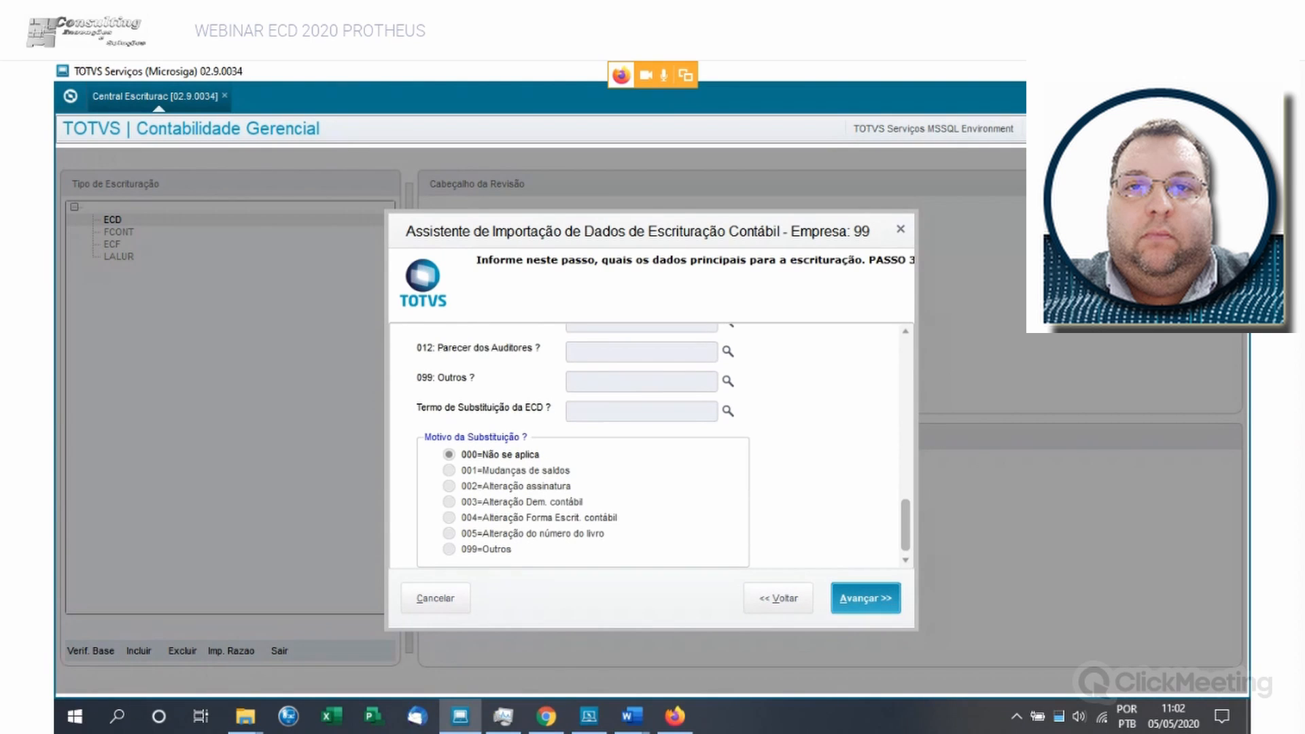
- Finish the import assistant to run the data export, and select Revisão 000001 - G under ECD
left_click(865, 598)
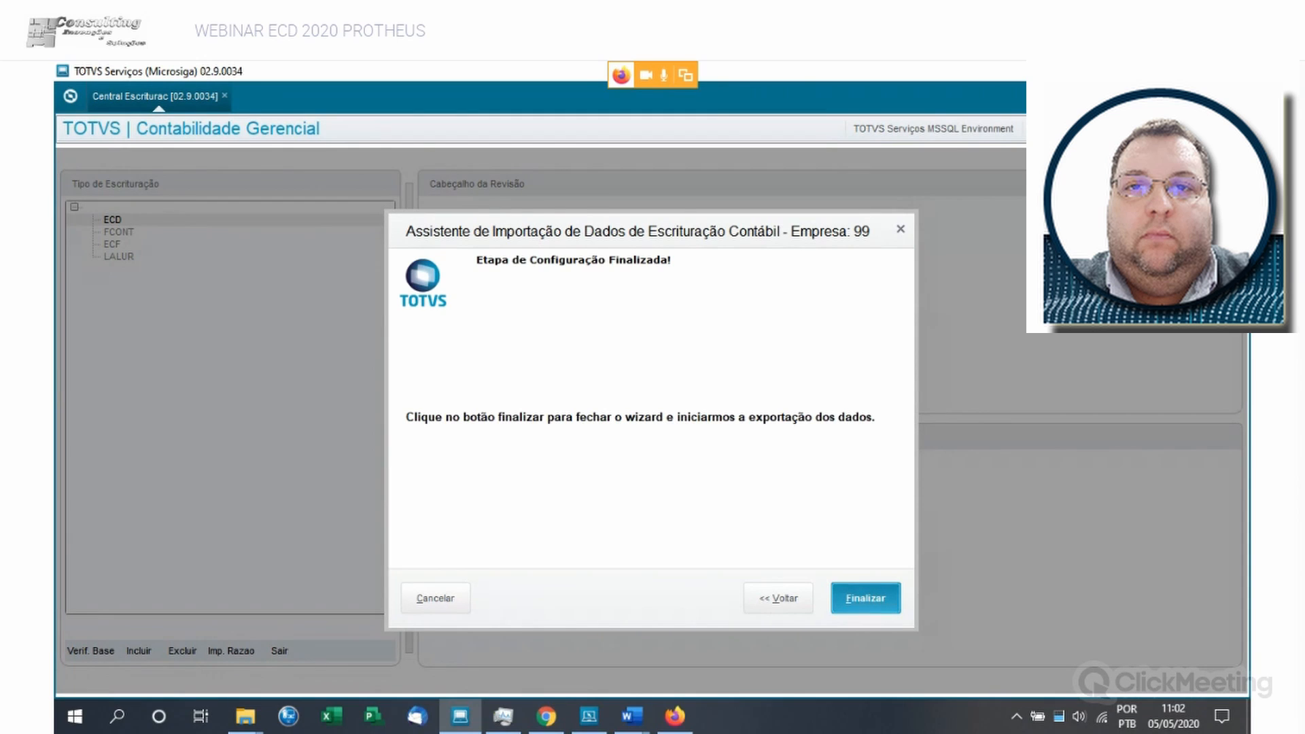
left_click(866, 598)
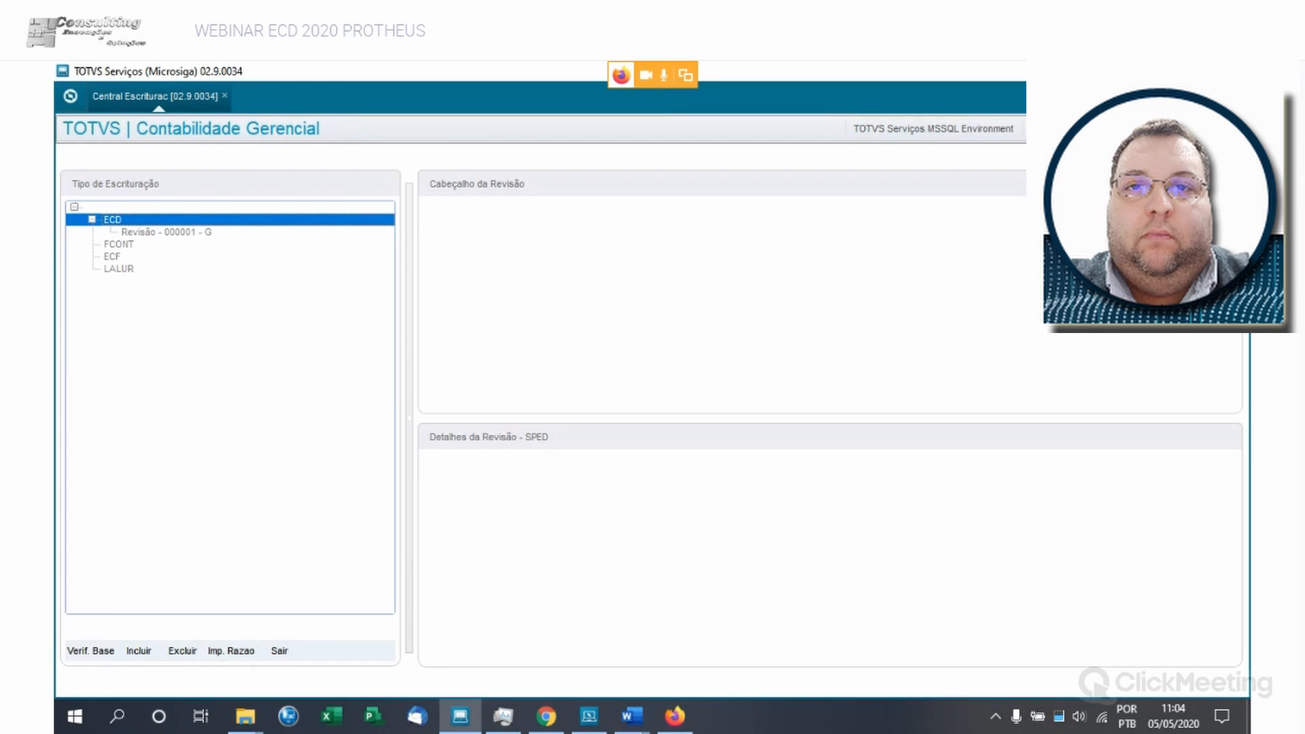
left_click(167, 232)
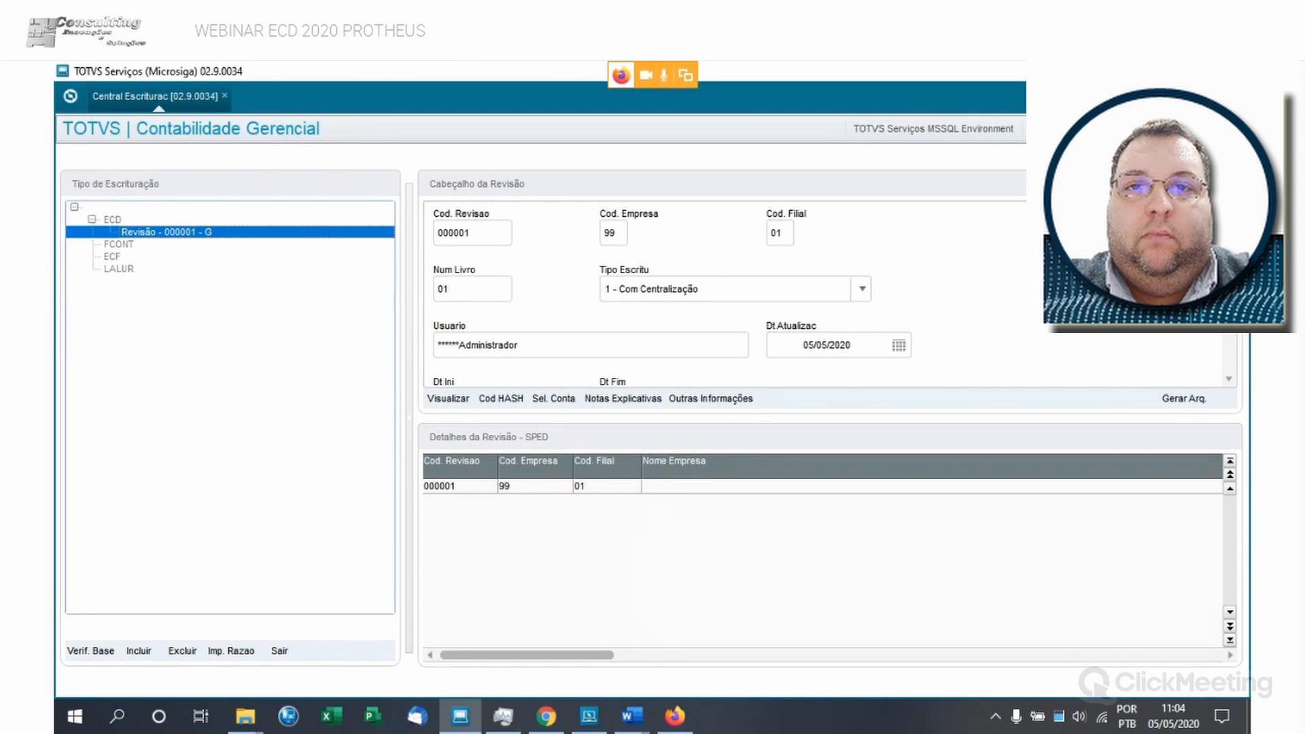
- Examine the header of the ECD revision, including its period, book type, Leiaute, Ind.NIRE and Fin.Escritur fields
scroll(673, 297, "down", 1)
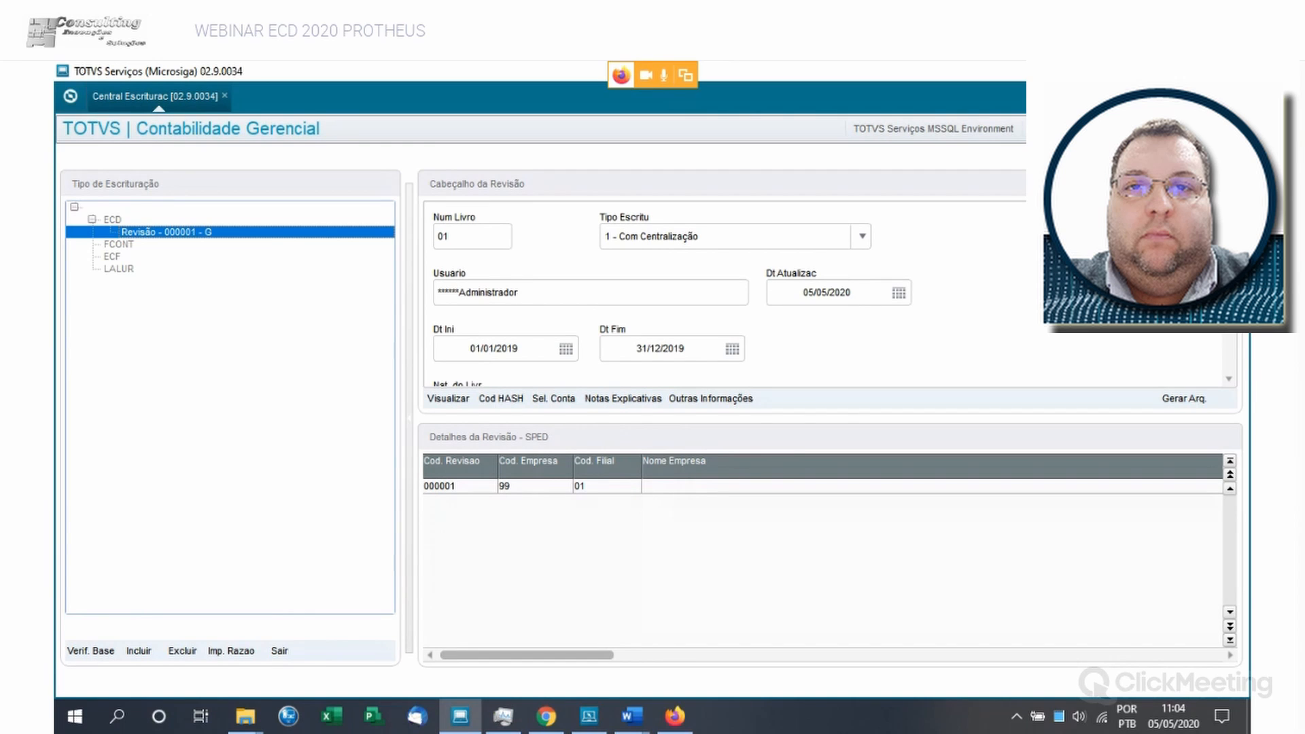
scroll(673, 297, "up", 1)
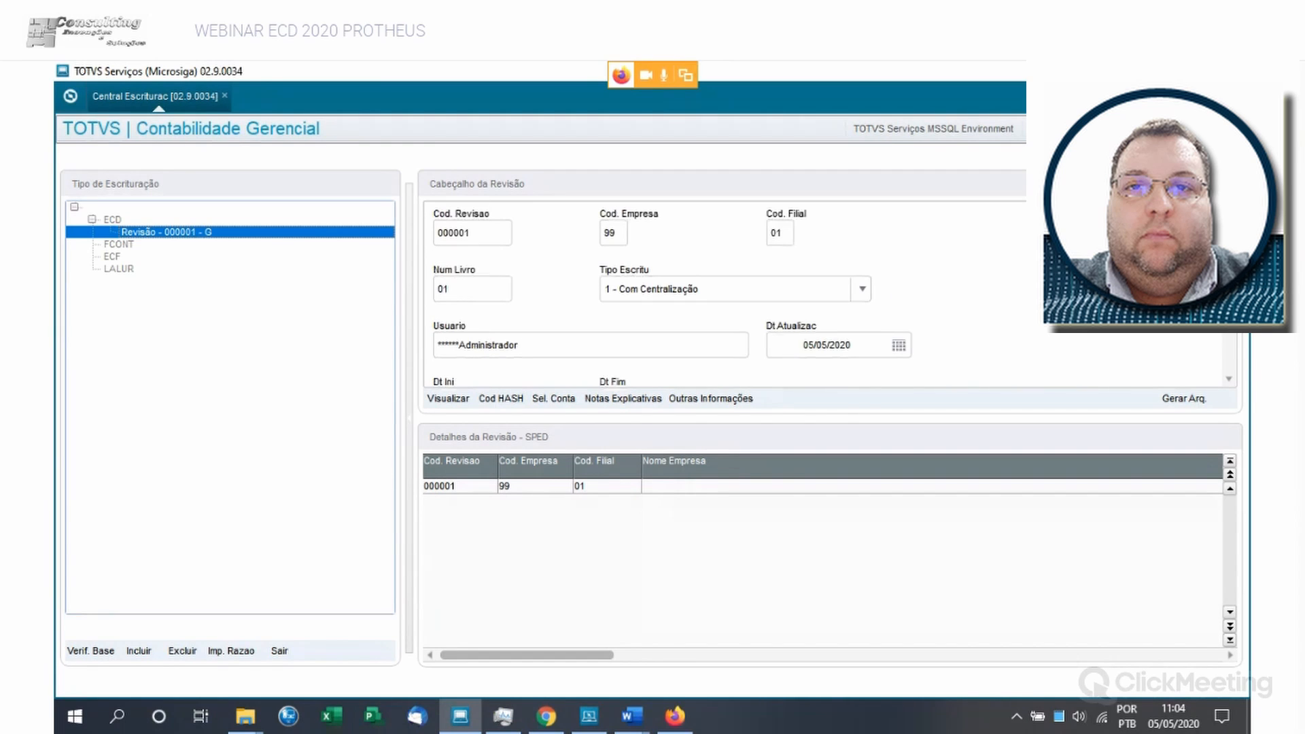
scroll(673, 298, "down", 2)
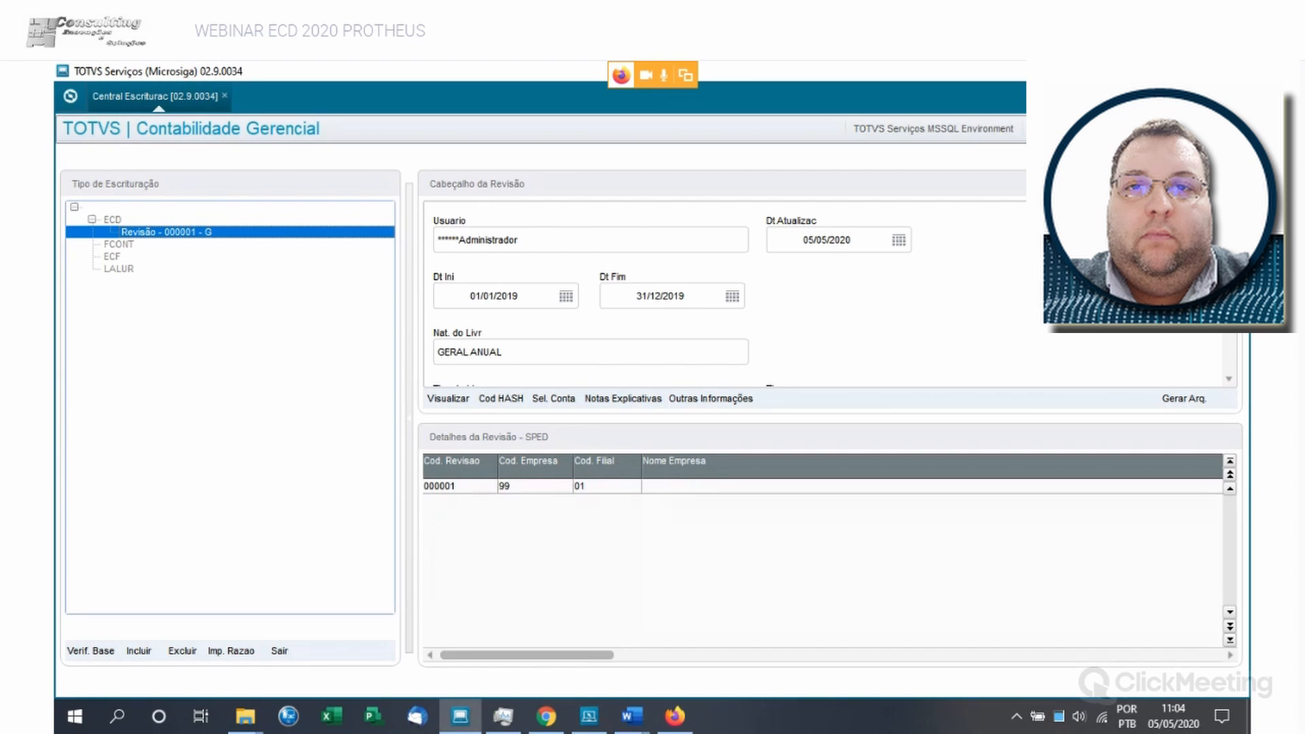
scroll(673, 298, "down", 1)
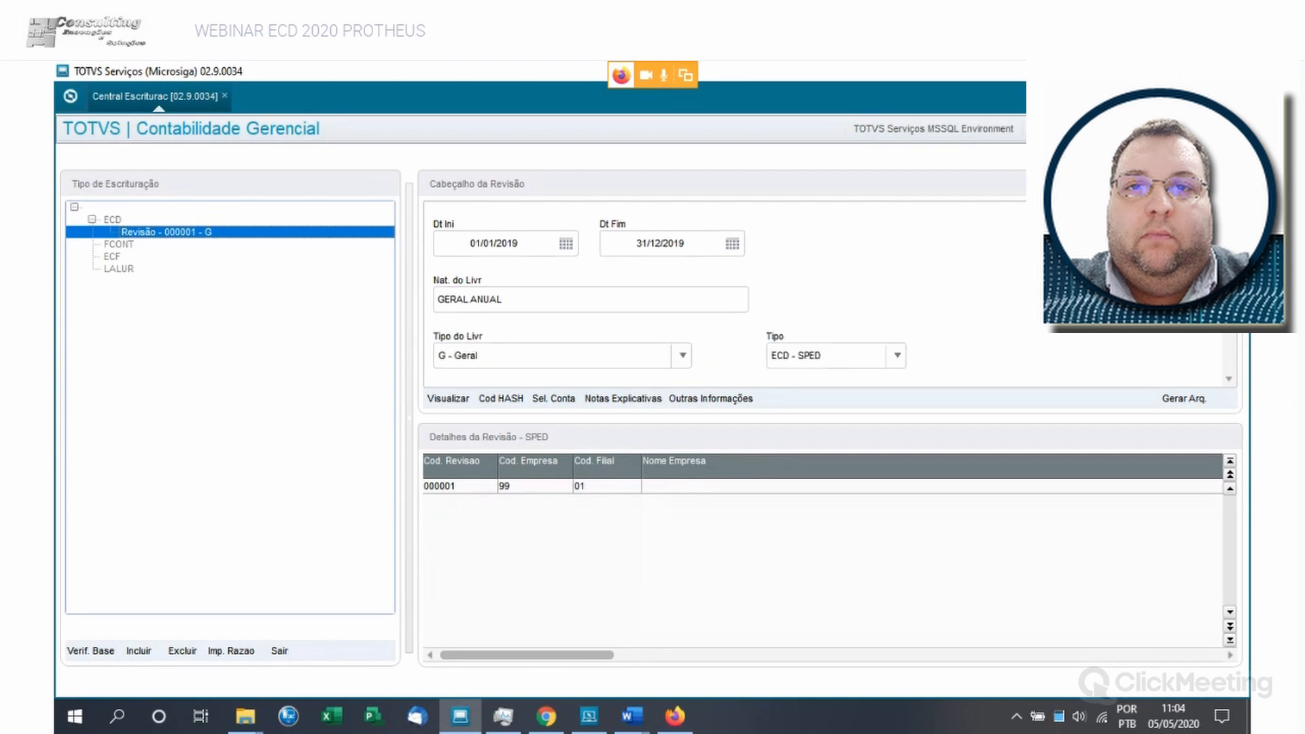
scroll(673, 297, "down", 1)
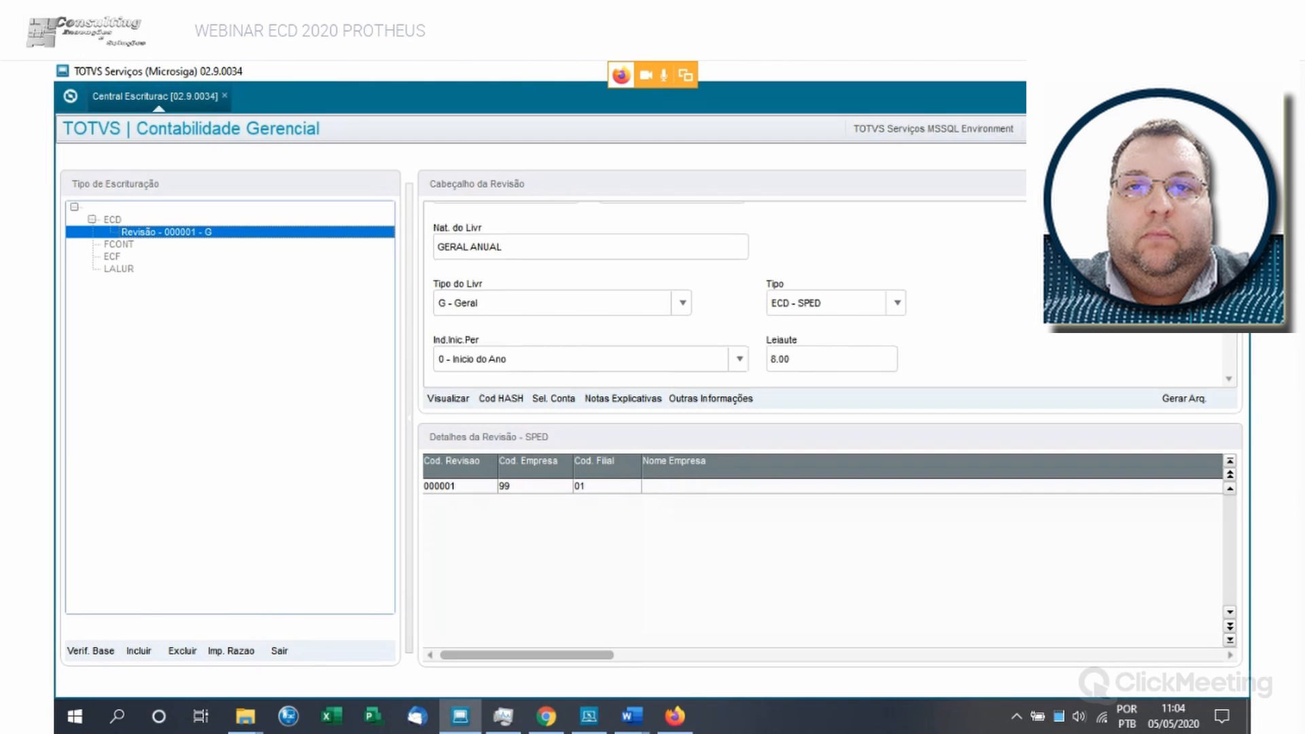
left_click(563, 303)
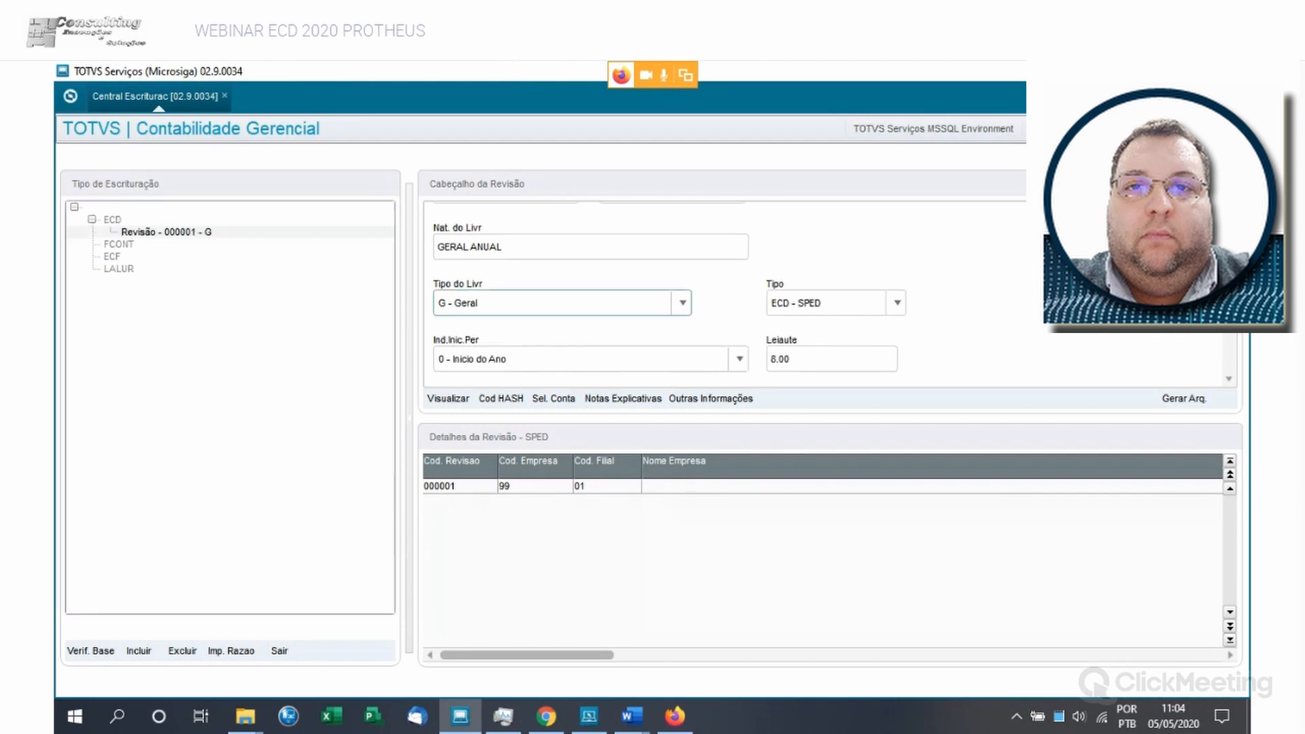
left_click(836, 303)
scroll(673, 298, "down", 2)
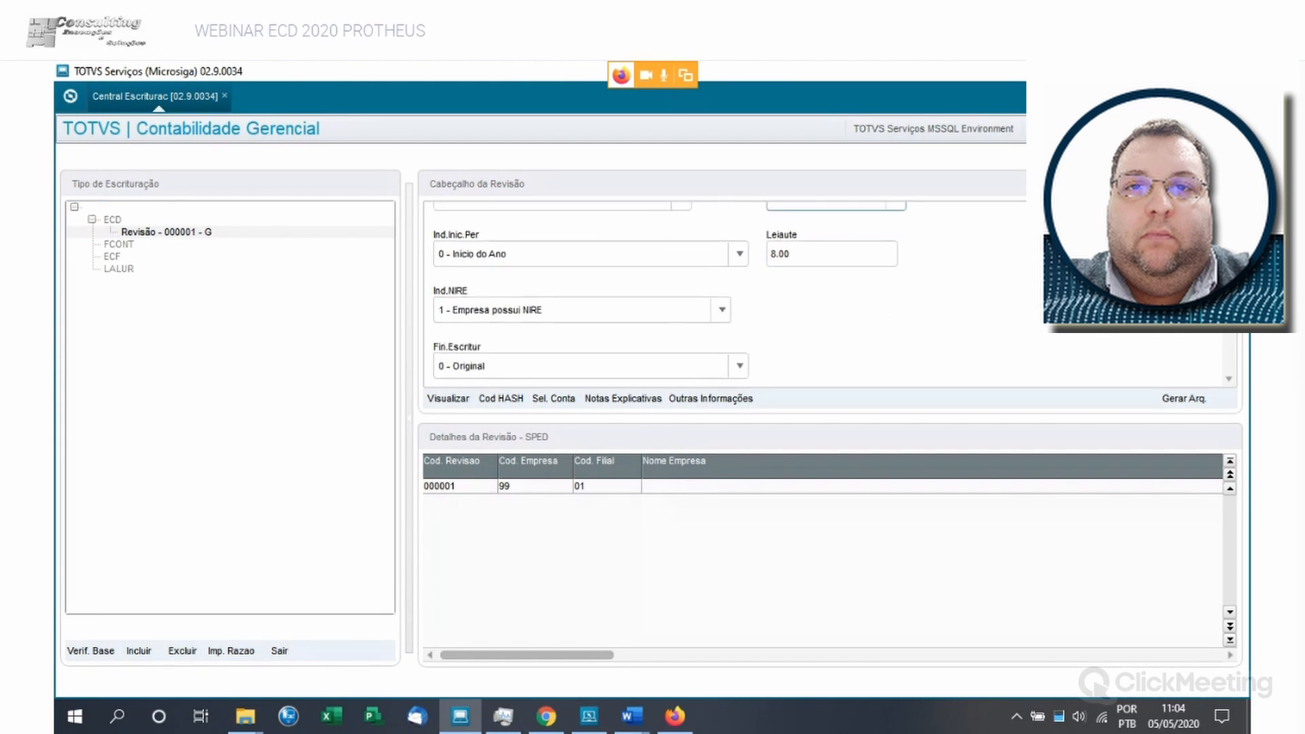
left_click(573, 310)
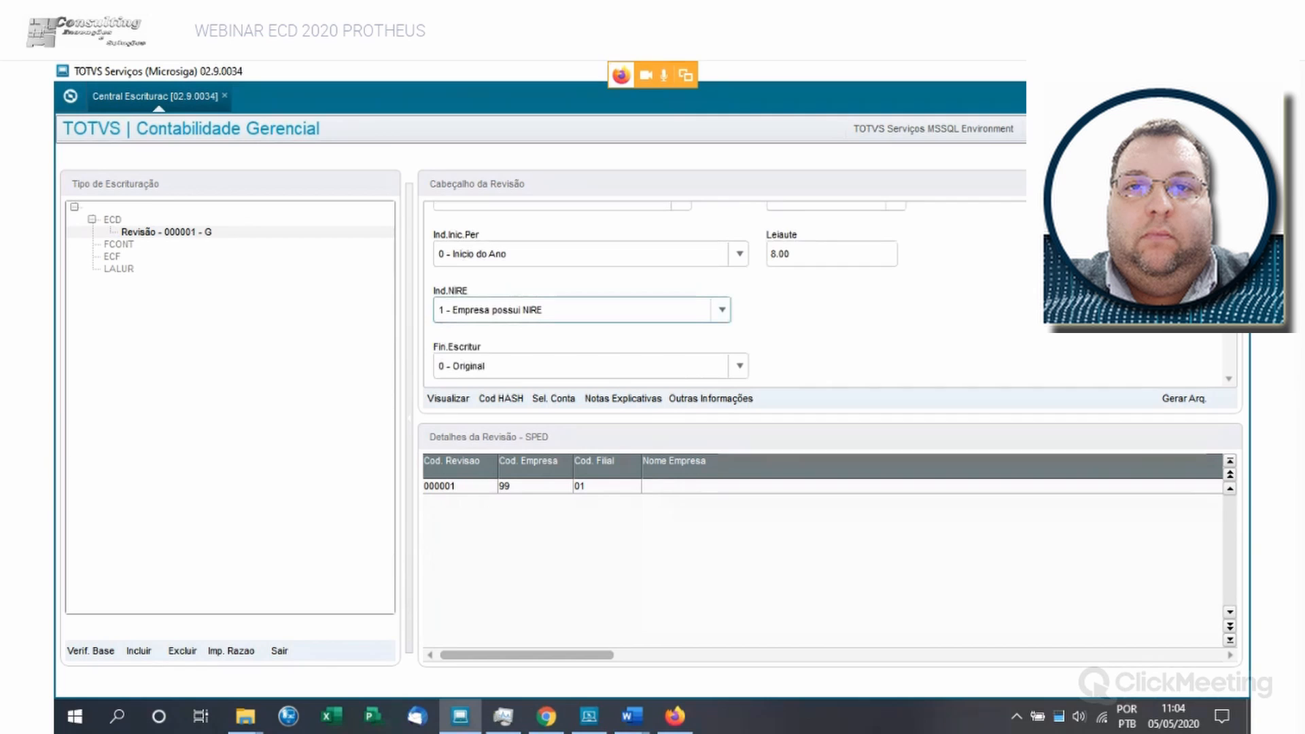
left_click(832, 254)
scroll(673, 298, "down", 1)
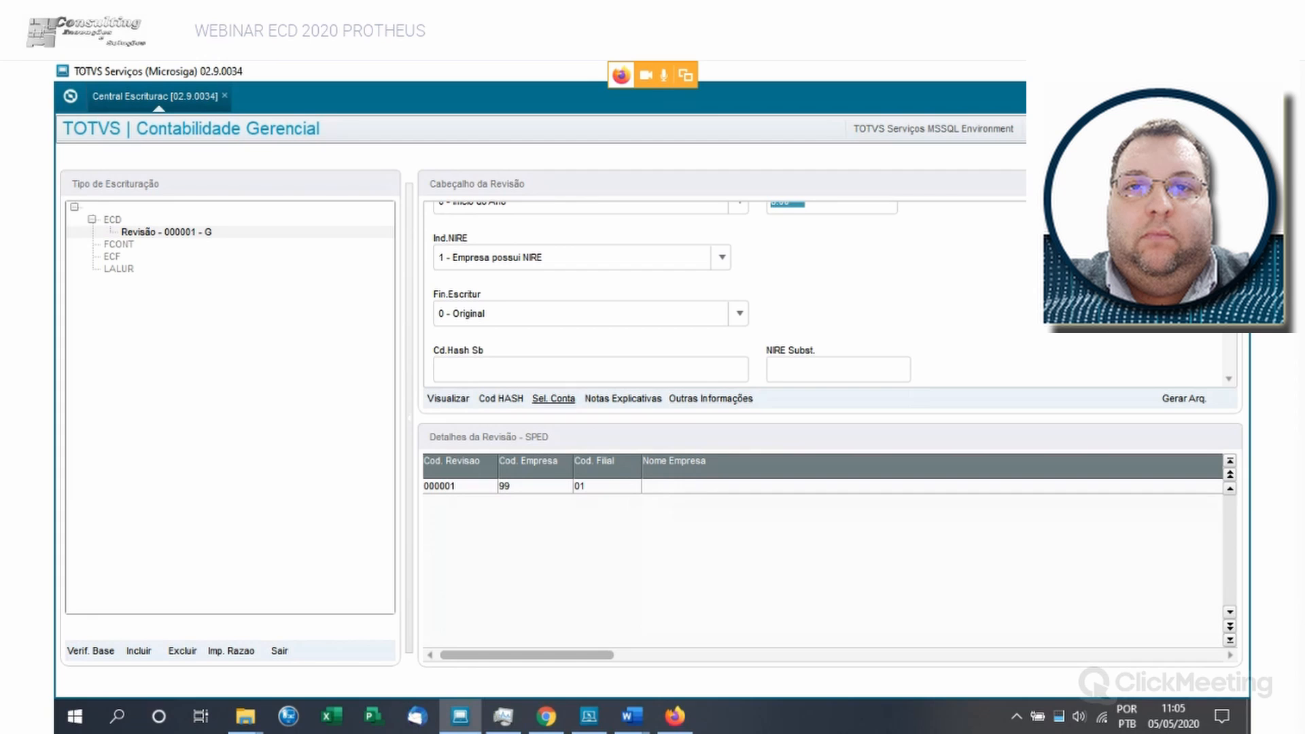
- Open the ECD data query for the revision and consult table CS0 Revisão
left_click(448, 399)
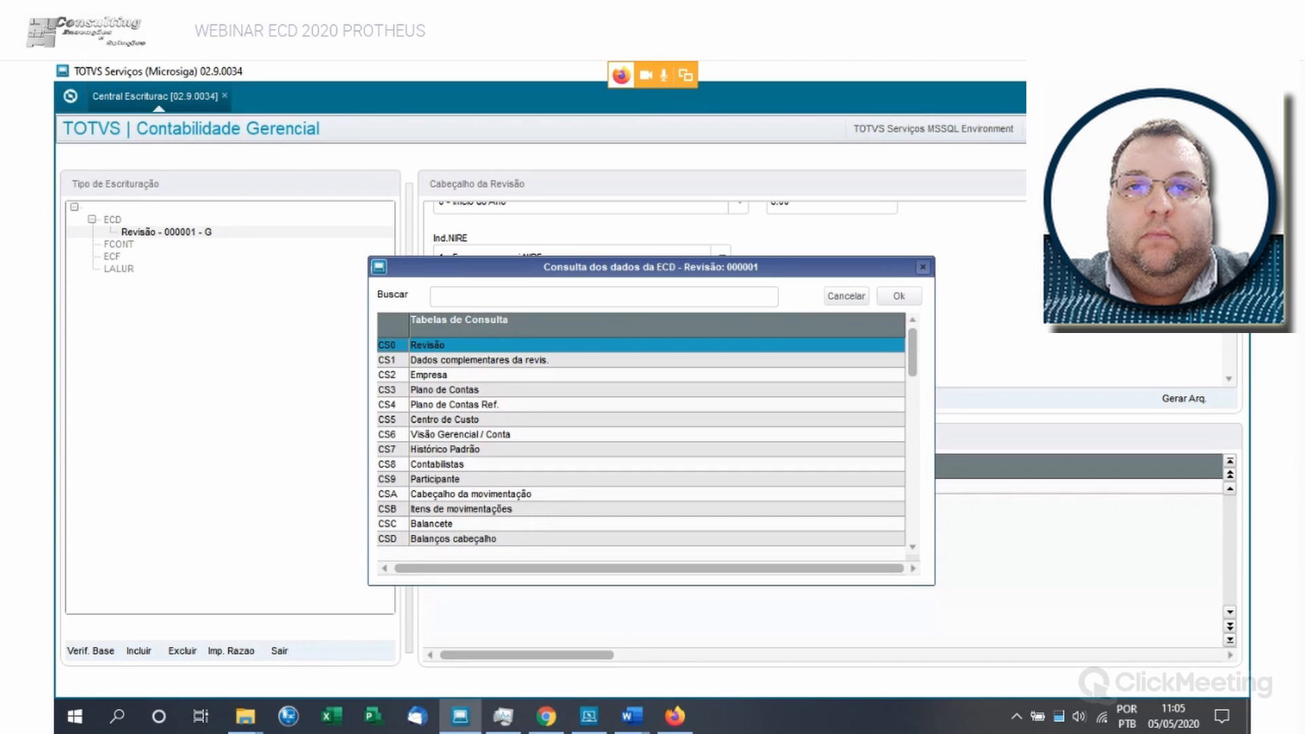
left_click(479, 360)
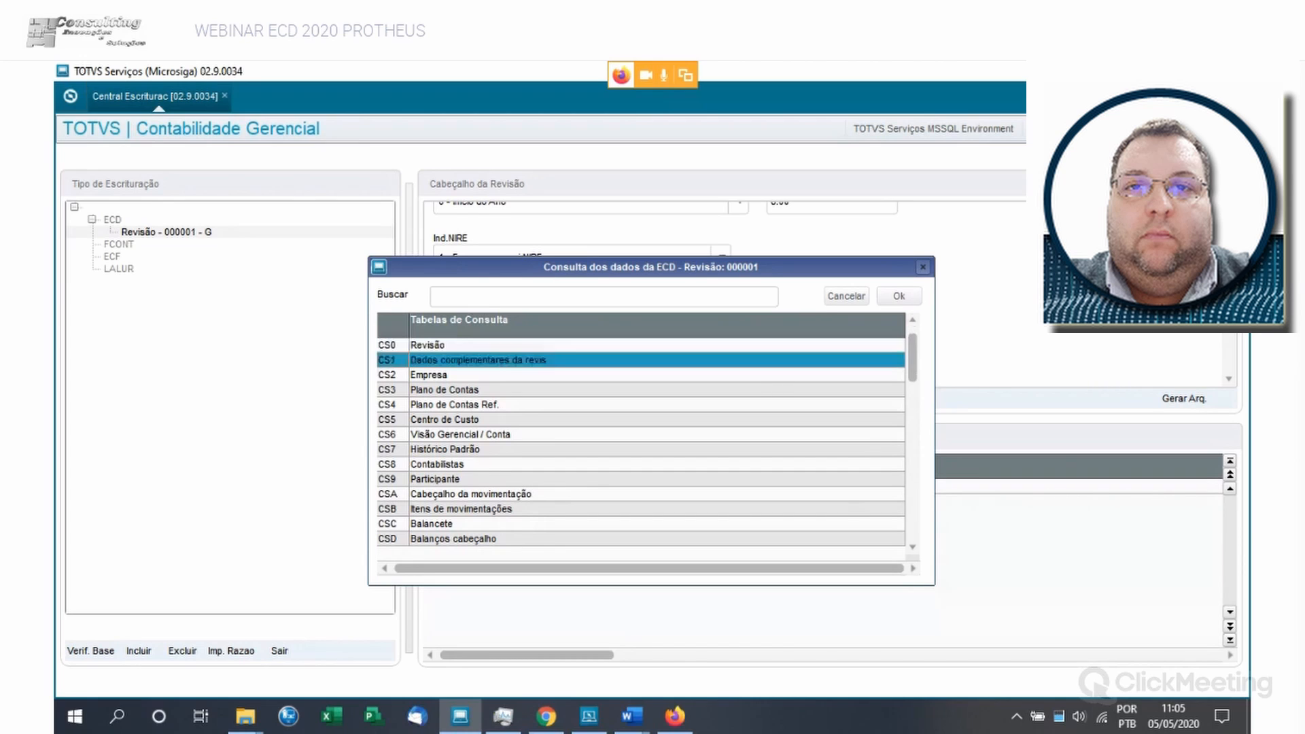
left_click(478, 345)
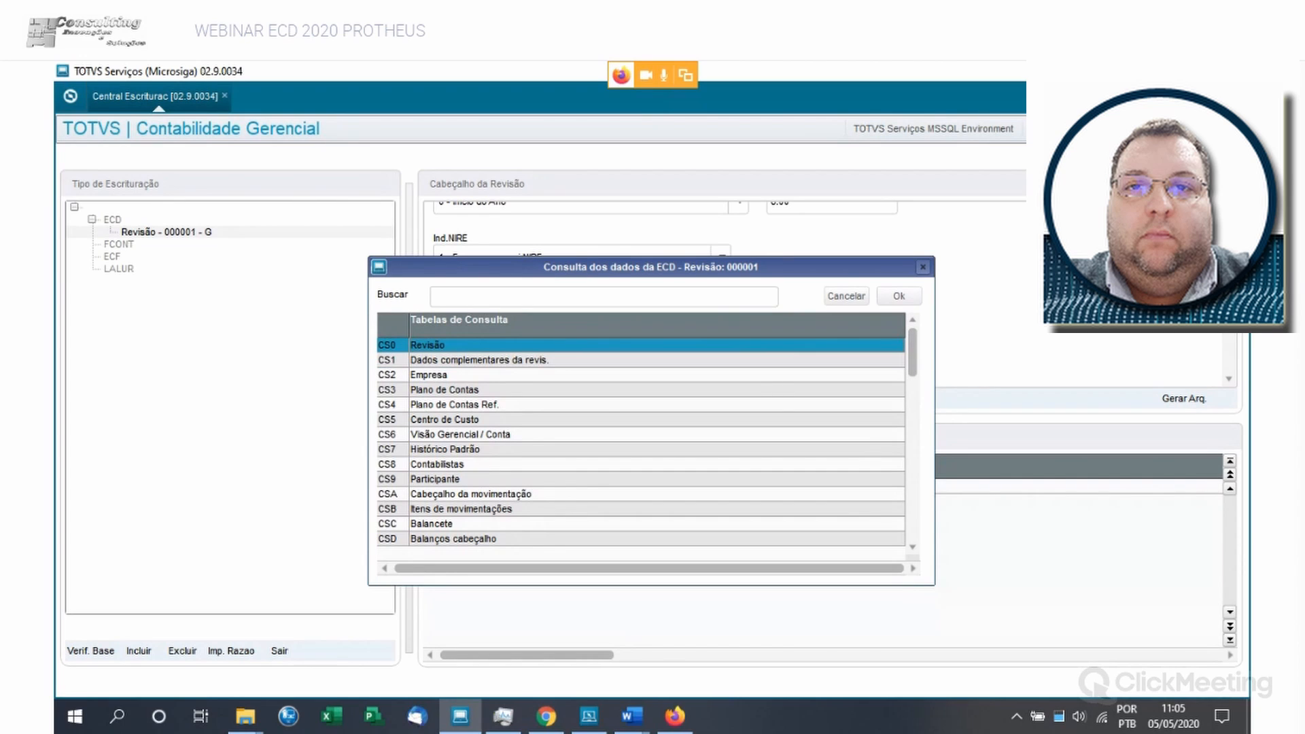
left_click(898, 296)
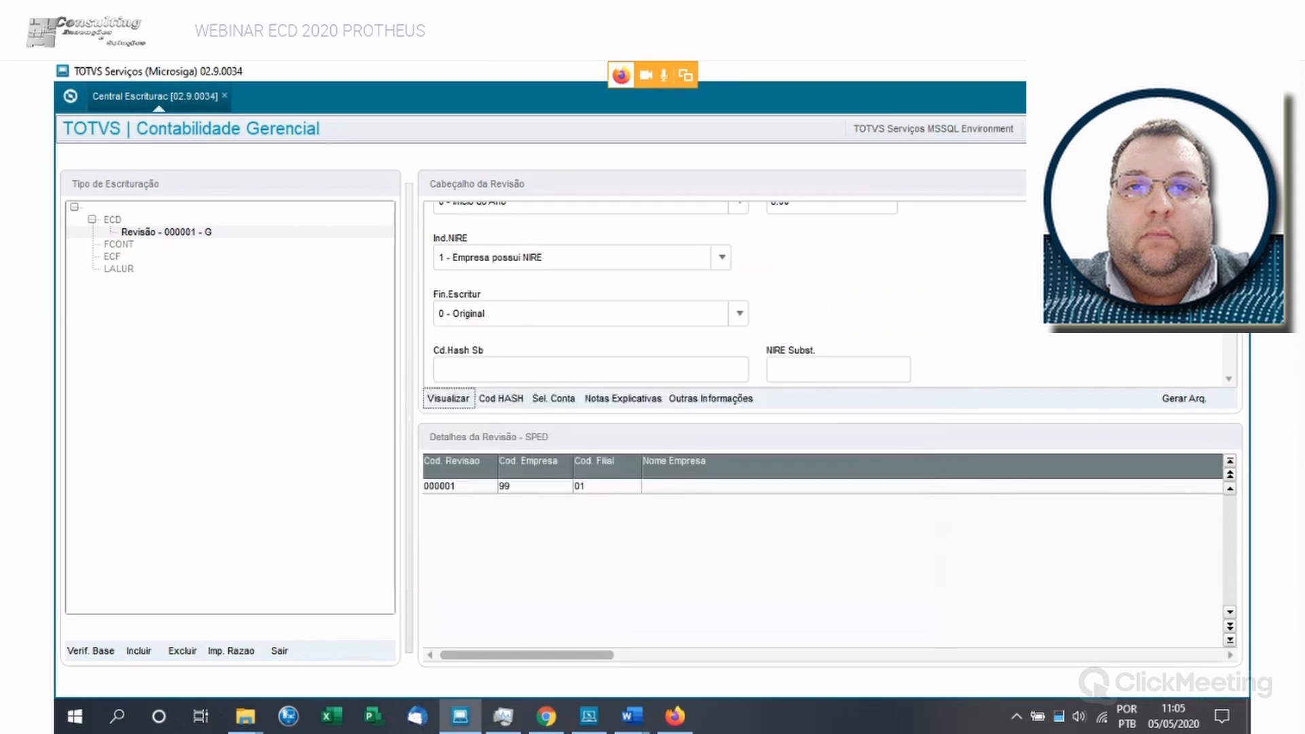
- View the full CS0 revision record, close it, and export the table to Excel
left_click(527, 629)
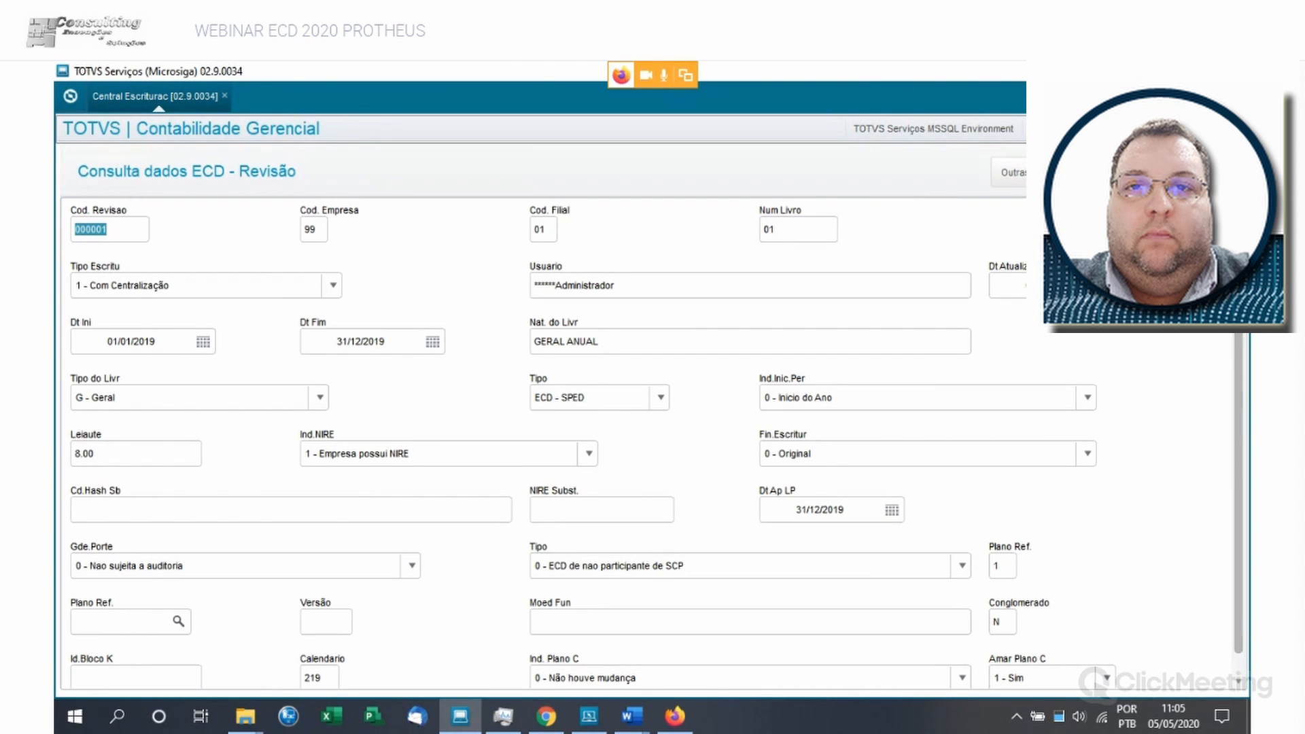
key("Escape")
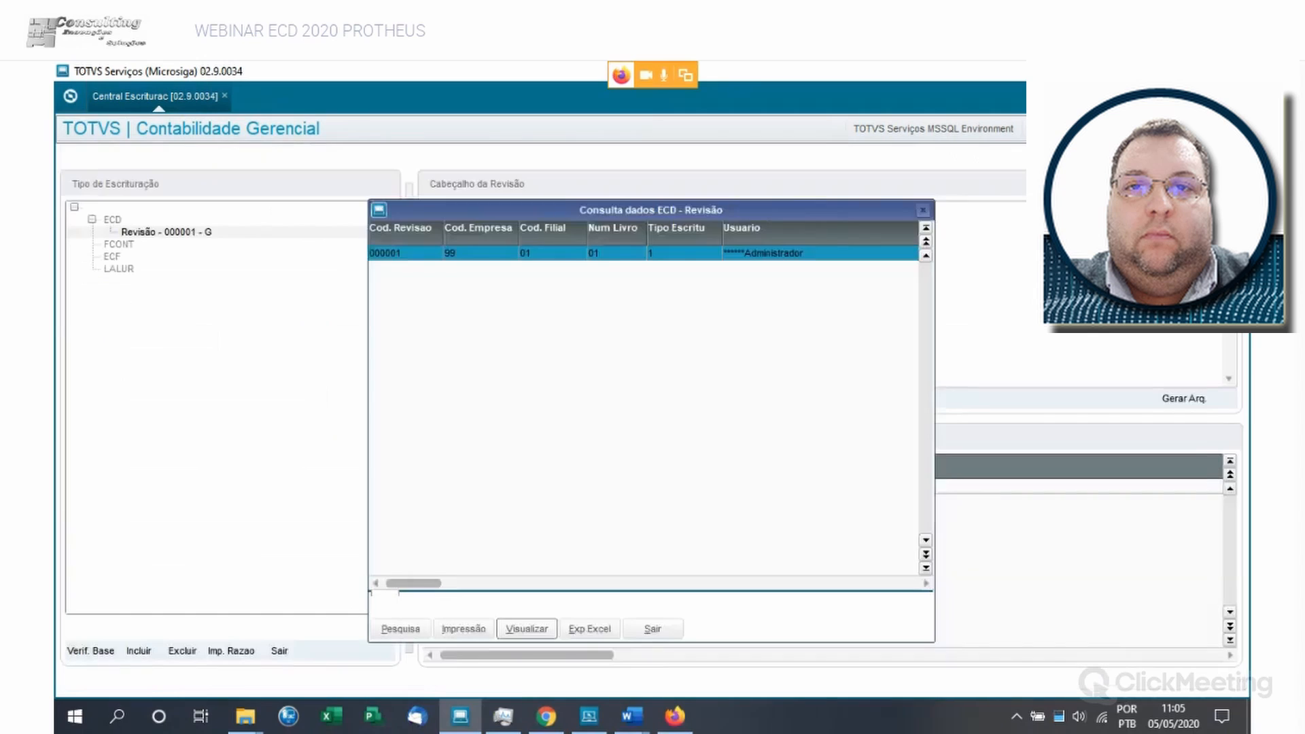
left_click(590, 629)
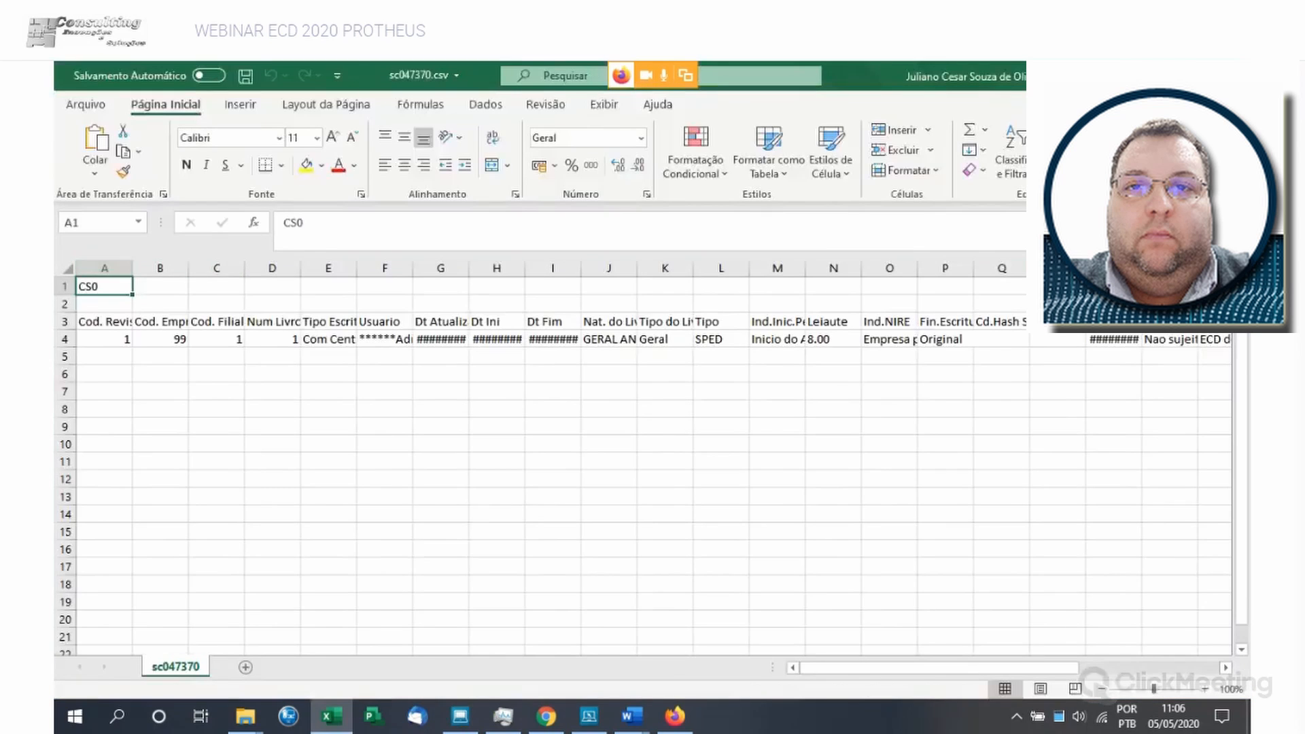
- Fit all column widths in the exported CS0 spreadsheet, switch back to Protheus, and close the Revisão table view
left_click(67, 268)
double_click(188, 269)
key("alt+Tab")
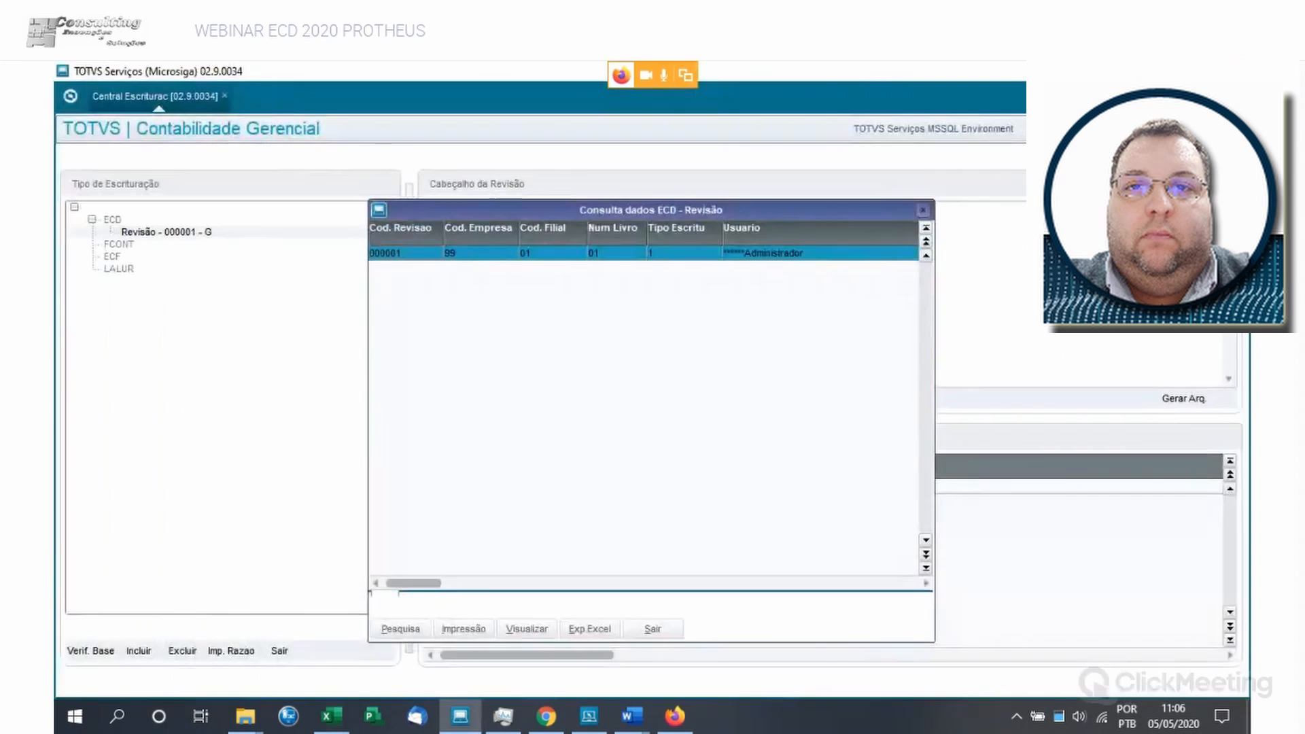
left_click(654, 629)
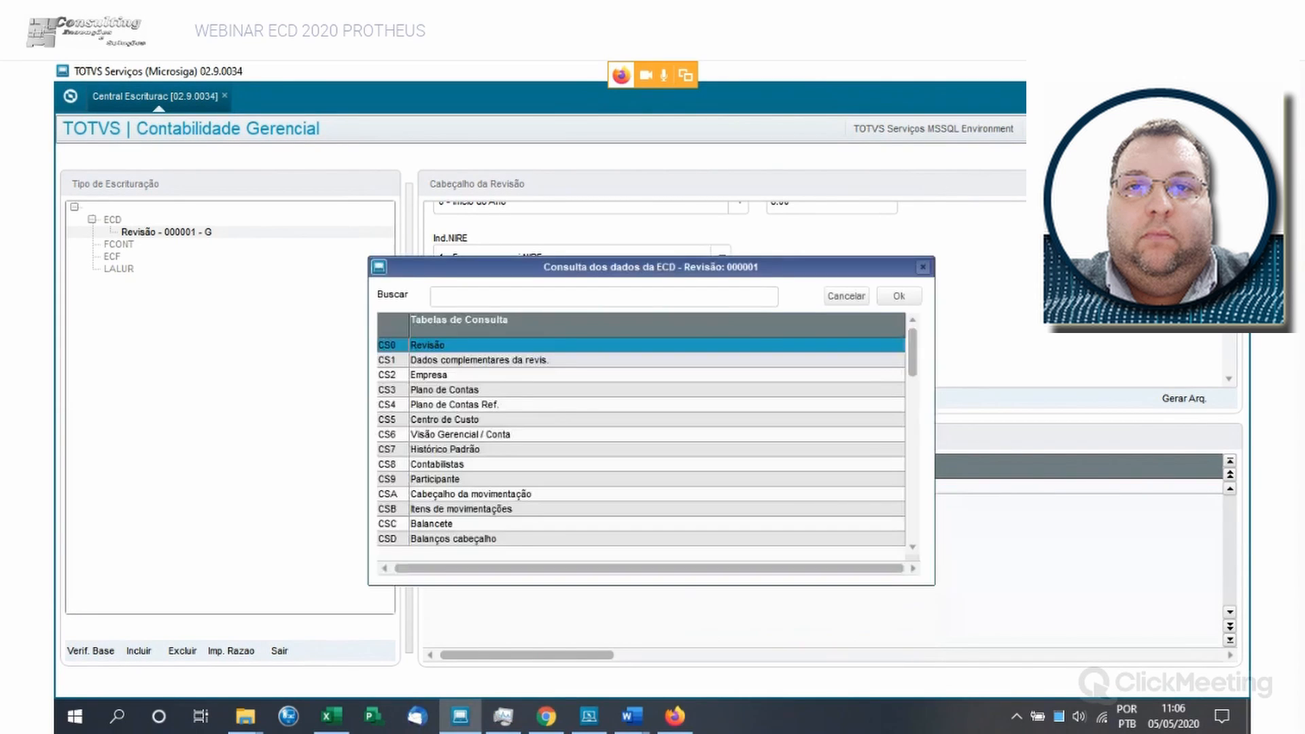
- Consult table CS1 Dados complementares da revis. for revision 000001 and close its view
left_click(478, 360)
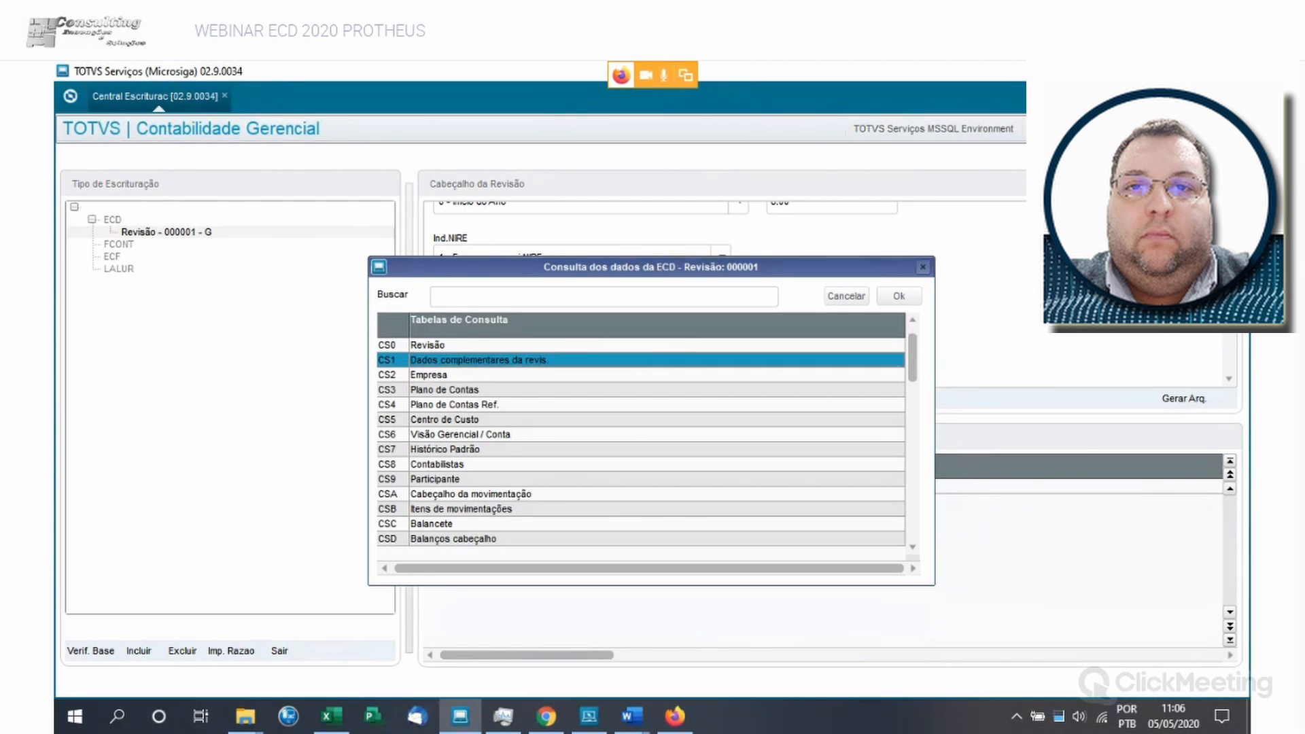
key("Return")
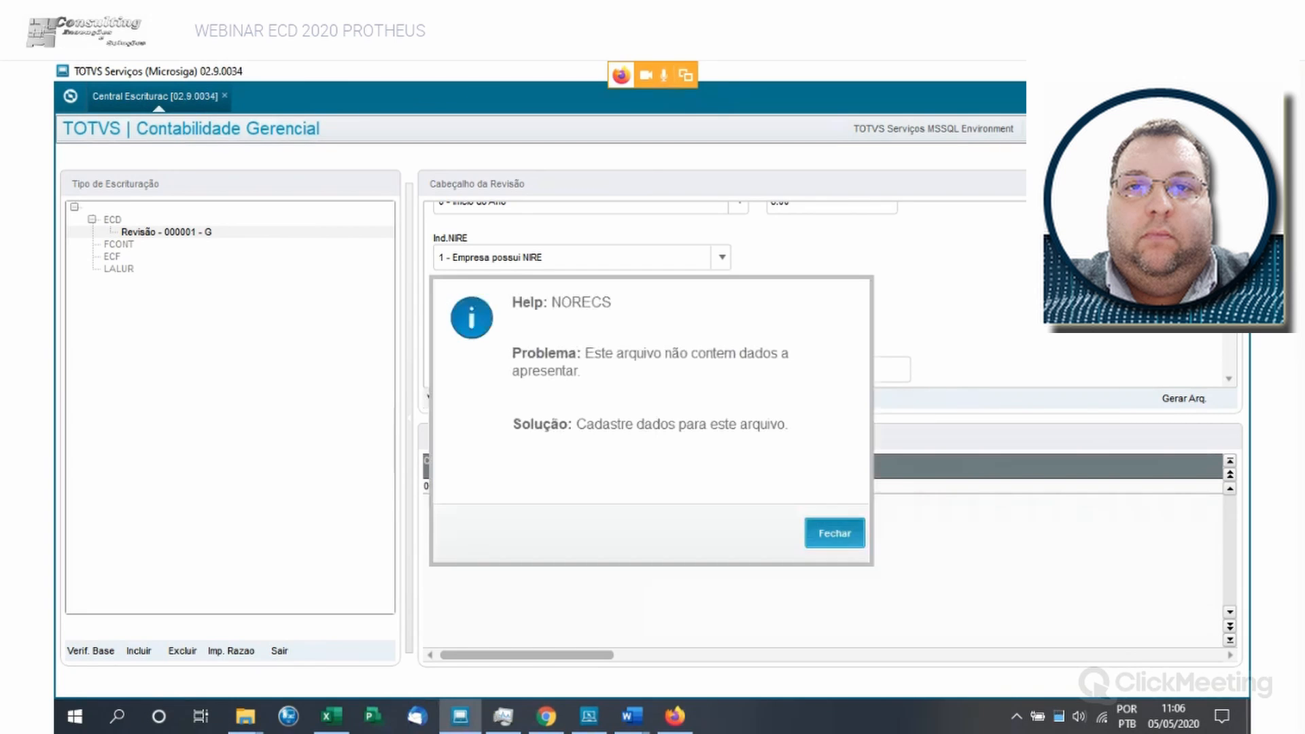
left_click(835, 534)
left_click(653, 629)
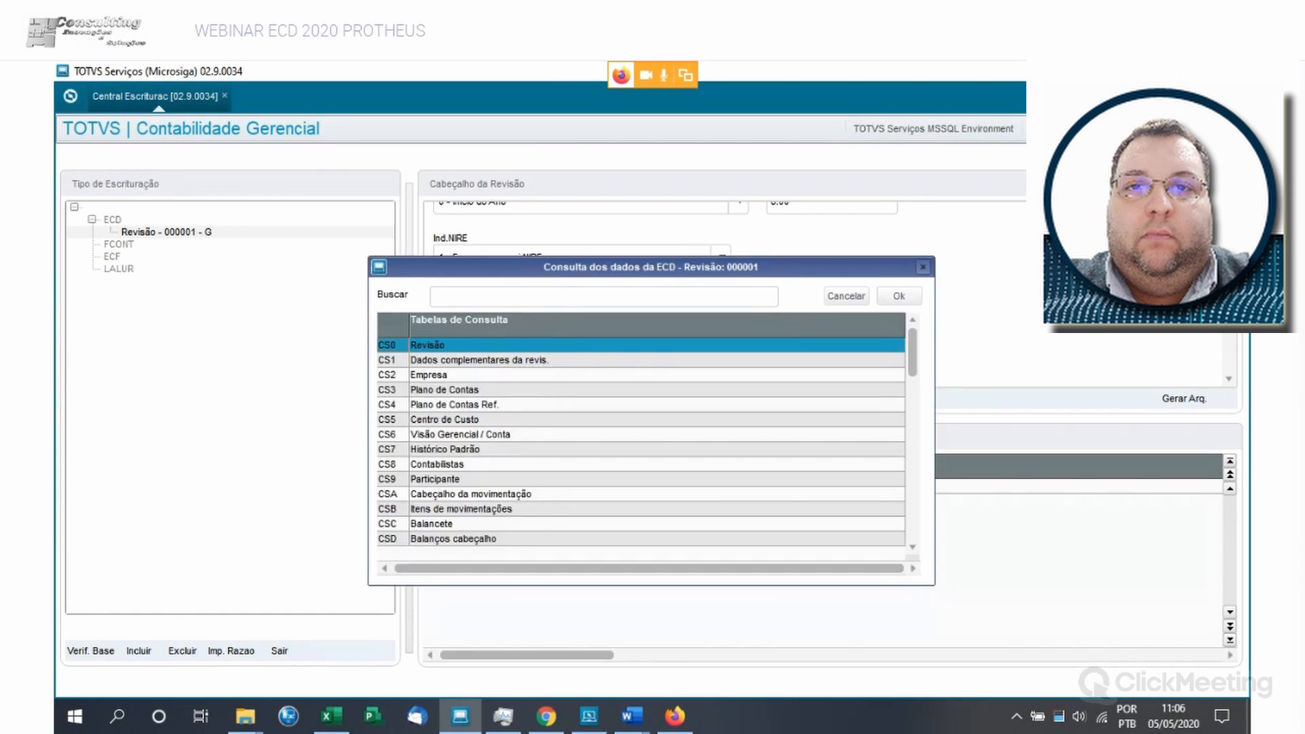
- Look through the list of ECD query tables from CS6 to CSZ, cancel the query, and exit the bookkeeping centre
left_click(446, 450)
left_click(460, 434)
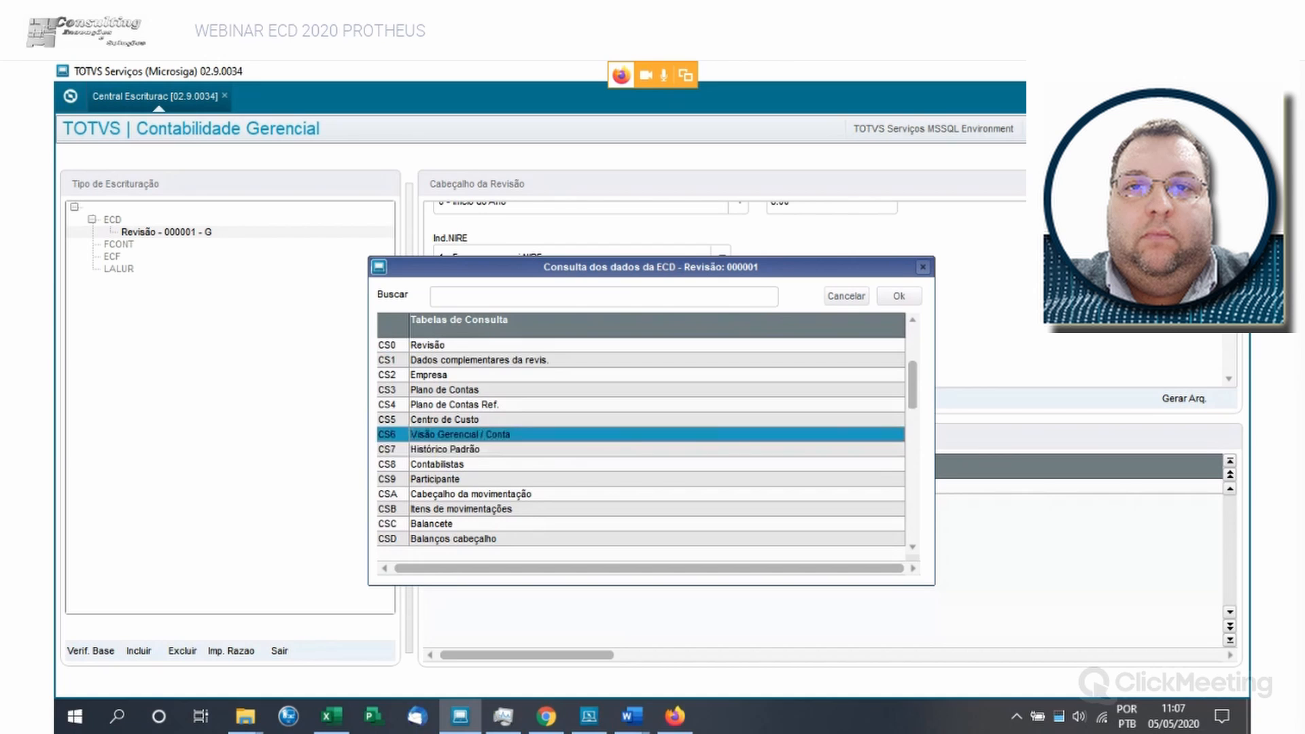
key("Down")
key("Down")
key("Down")
key("Down")
key("Down")
key("Down")
key("Down")
key("Down")
key("Down")
key("Down")
key("Down")
key("Down")
key("Down")
key("Down")
key("Down")
key("Down")
key("Down")
key("Down")
key("Down")
key("Down")
key("Down")
key("Down")
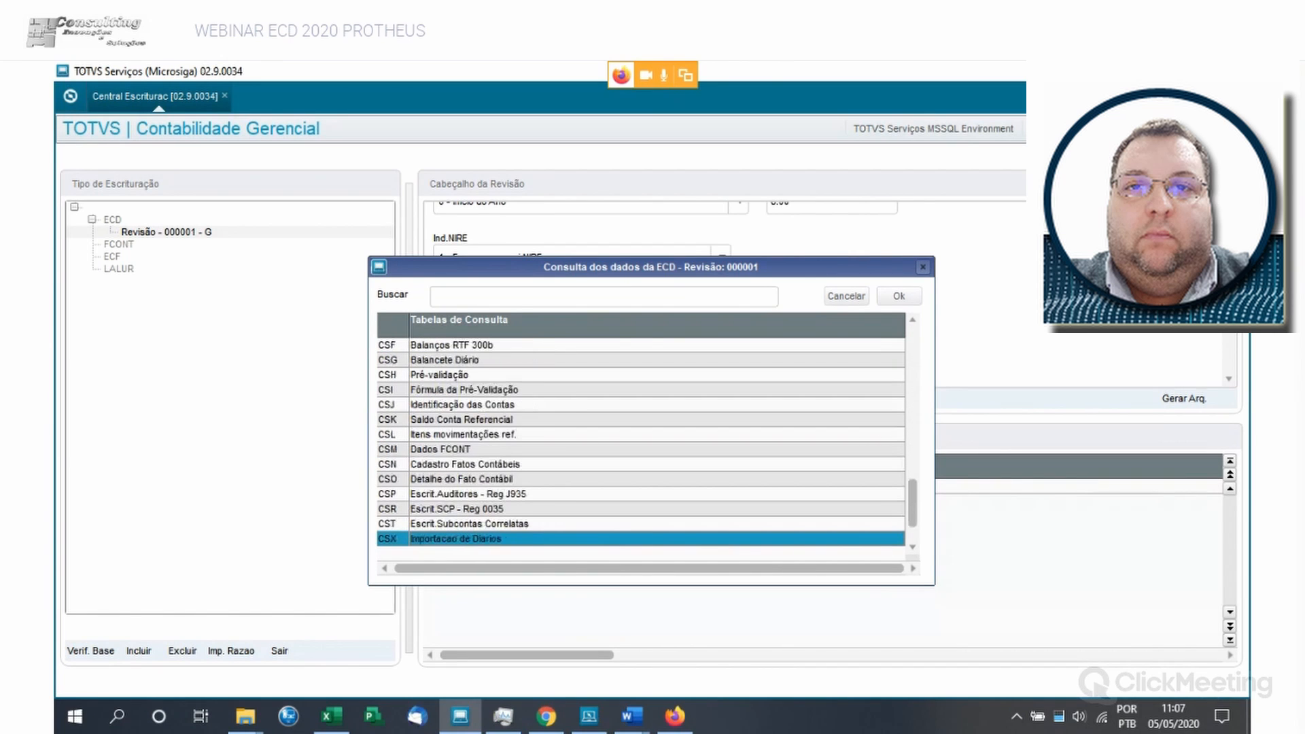
key("Page_Up")
key("Down")
key("Down")
key("Down")
key("Down")
key("Down")
key("Down")
key("Down")
key("Down")
key("Down")
key("Down")
key("Down")
key("Down")
key("Down")
key("Down")
key("Down")
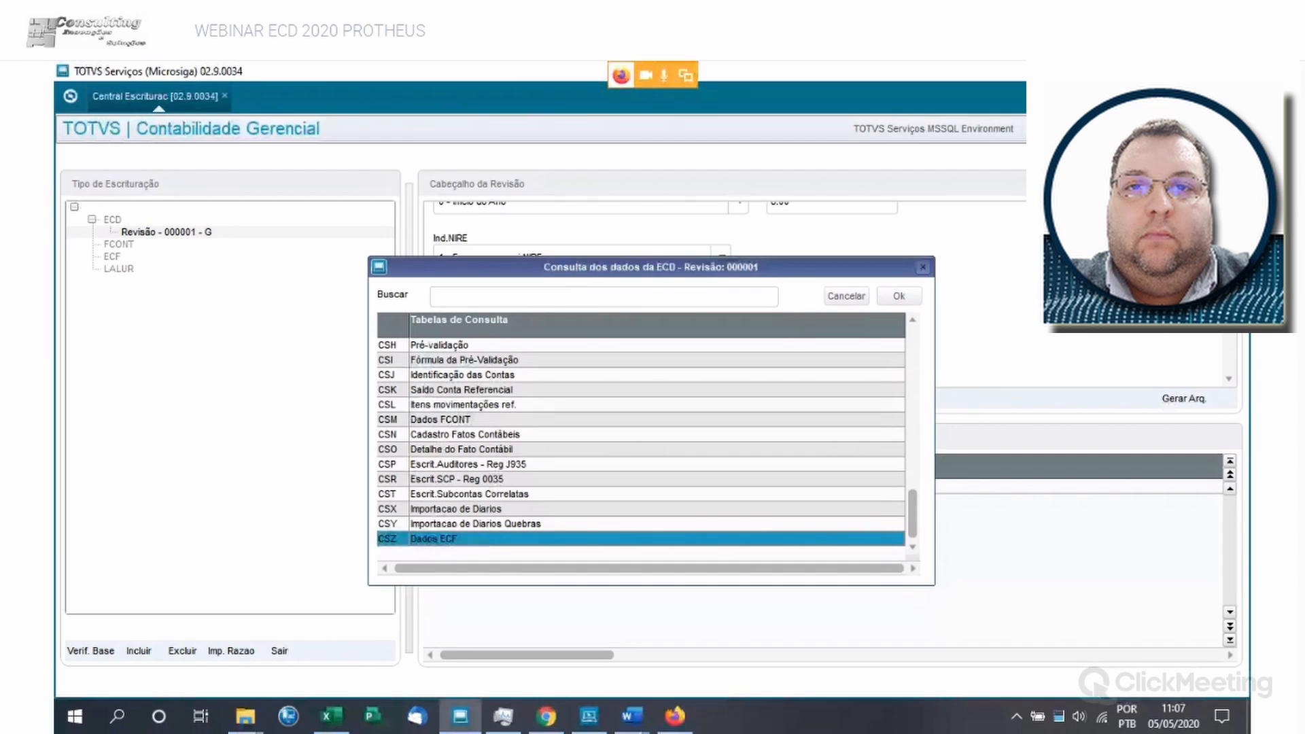
left_click(517, 449)
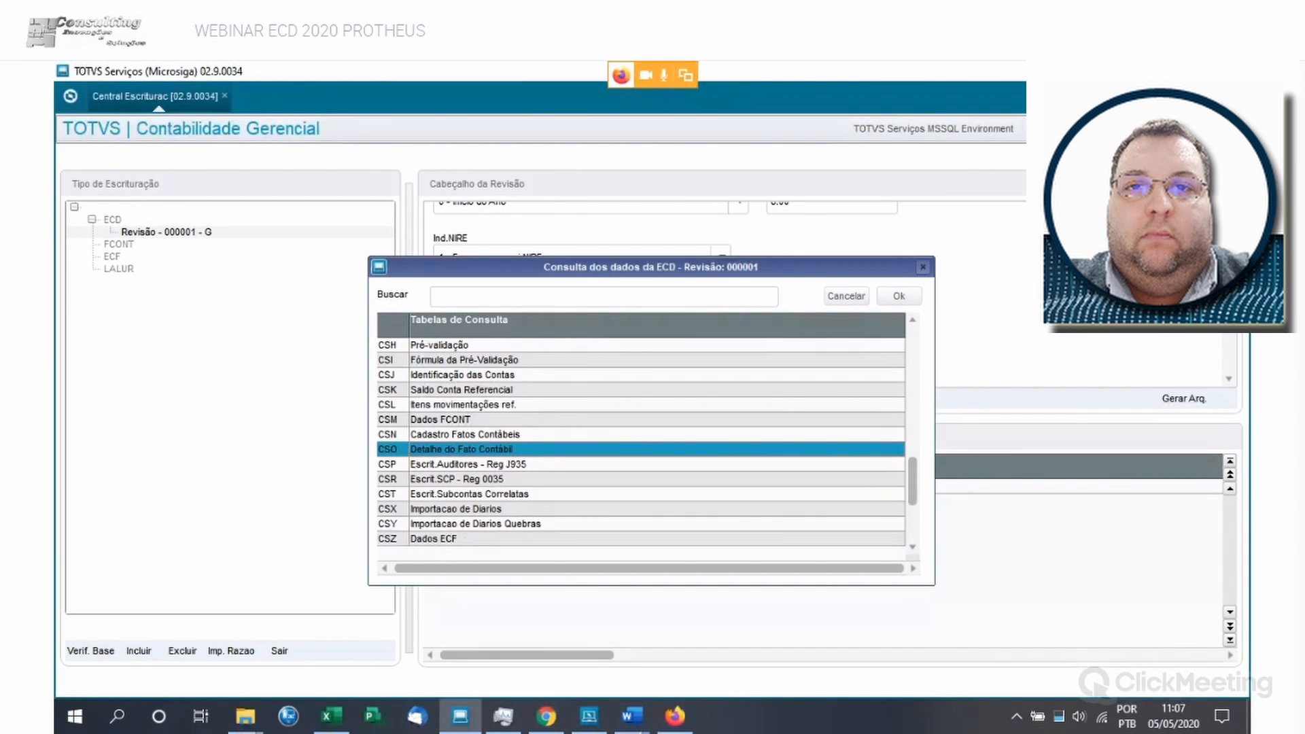
left_click(517, 375)
left_click(846, 296)
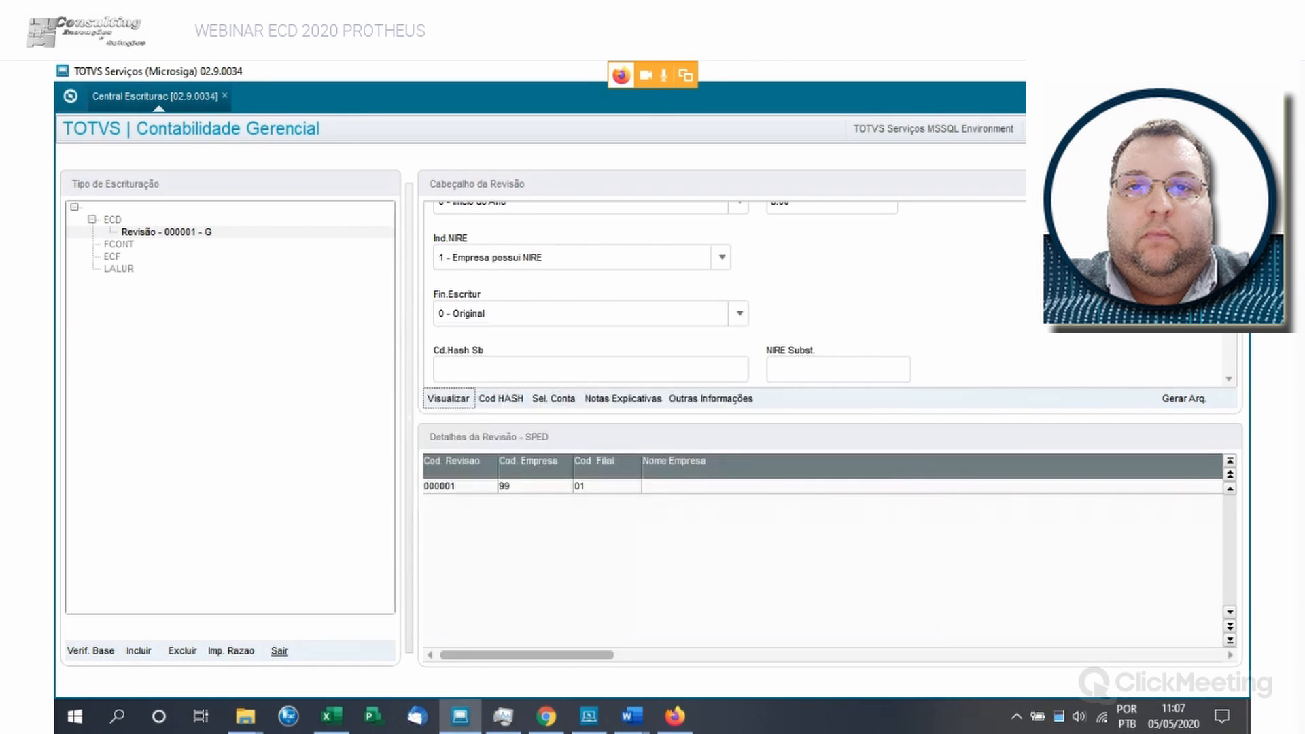
left_click(279, 652)
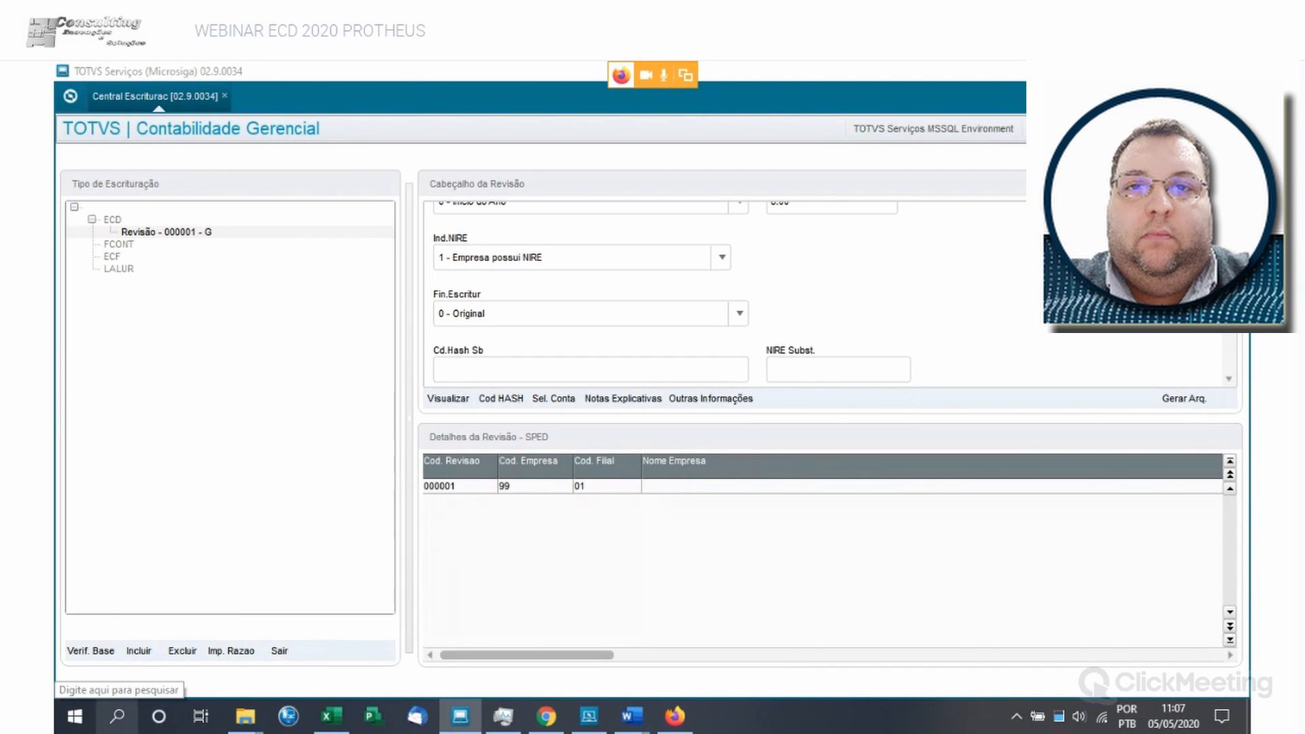
left_click(279, 651)
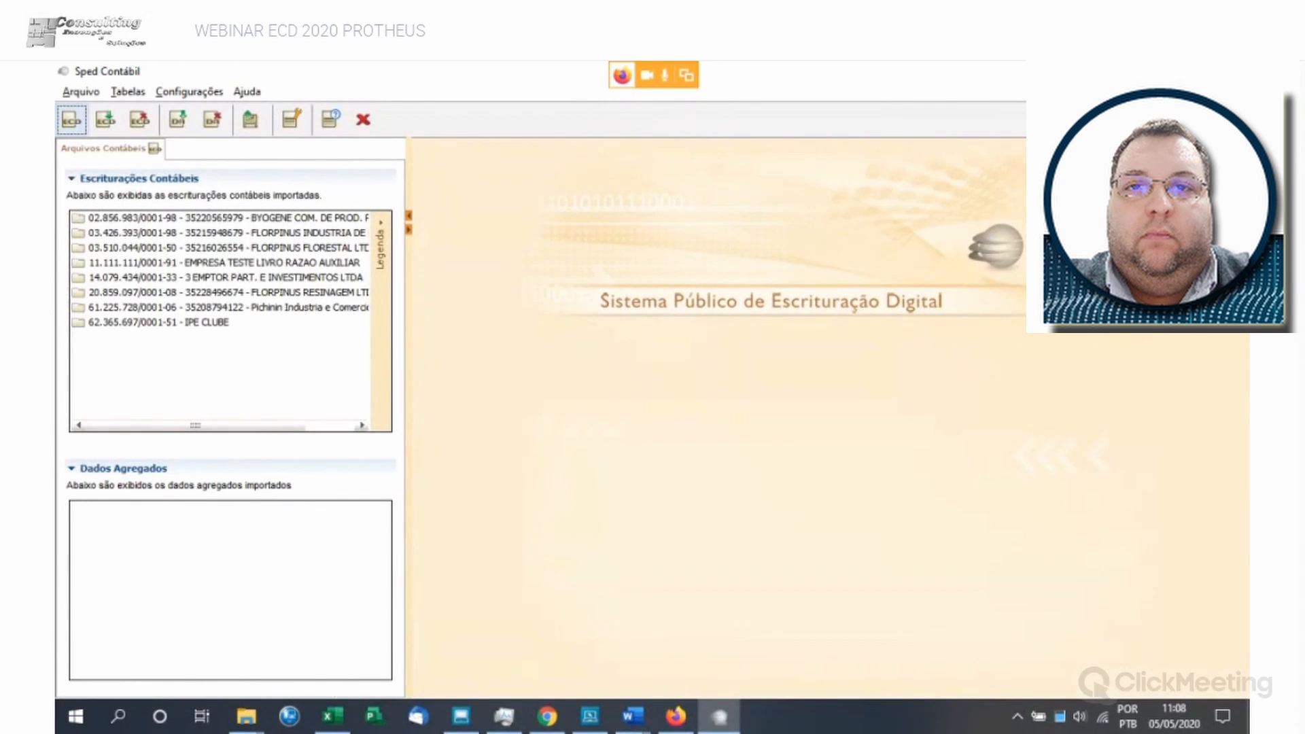
- In Sped Contábil, open the 2019 Razão Auxiliar bookkeeping of EMPRESA TESTE LIVRO RAZAO AUXILIAR and delete it from the system
double_click(193, 263)
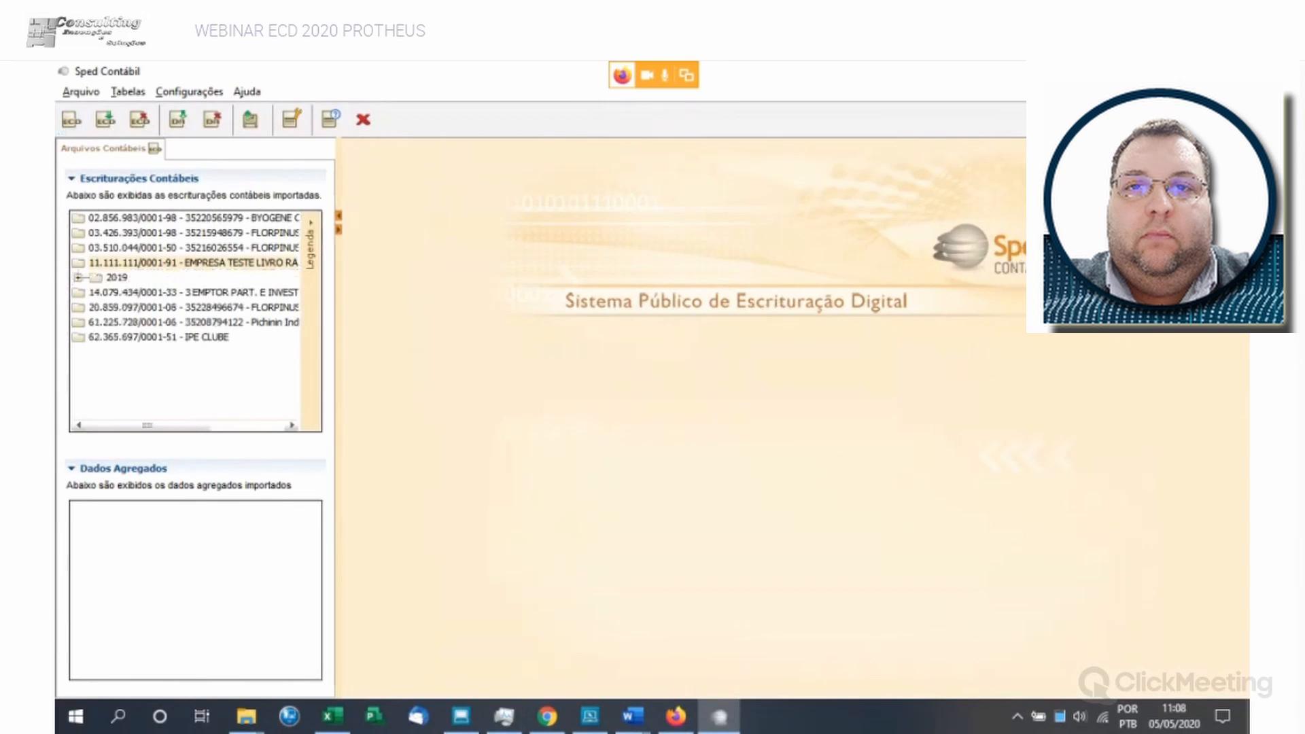
double_click(117, 277)
double_click(153, 292)
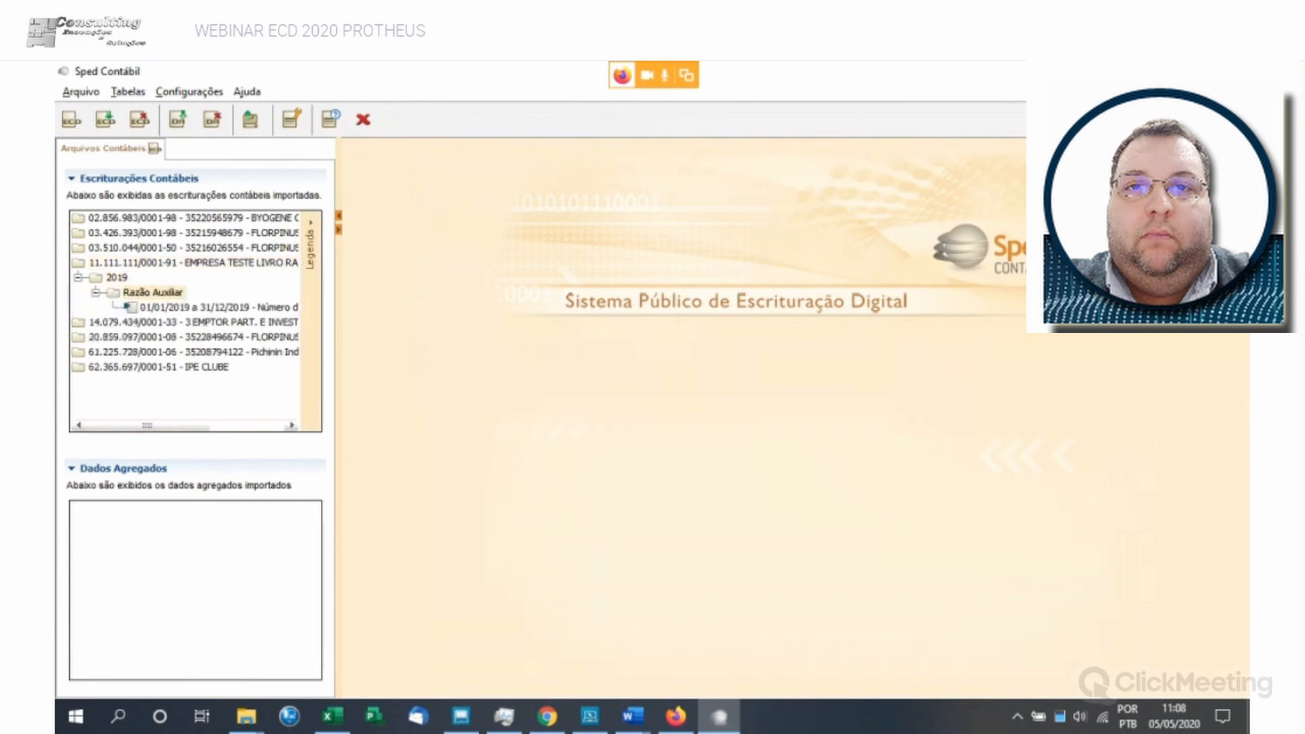
double_click(217, 307)
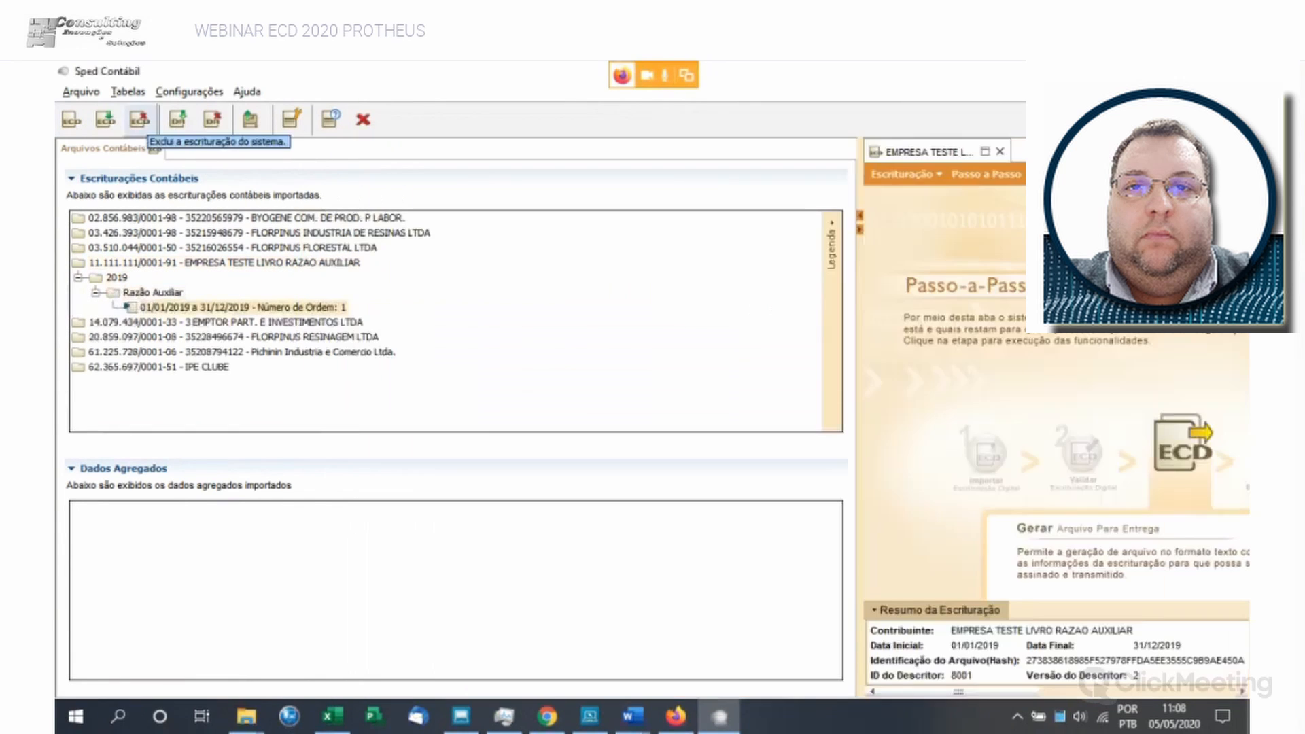
left_click(140, 121)
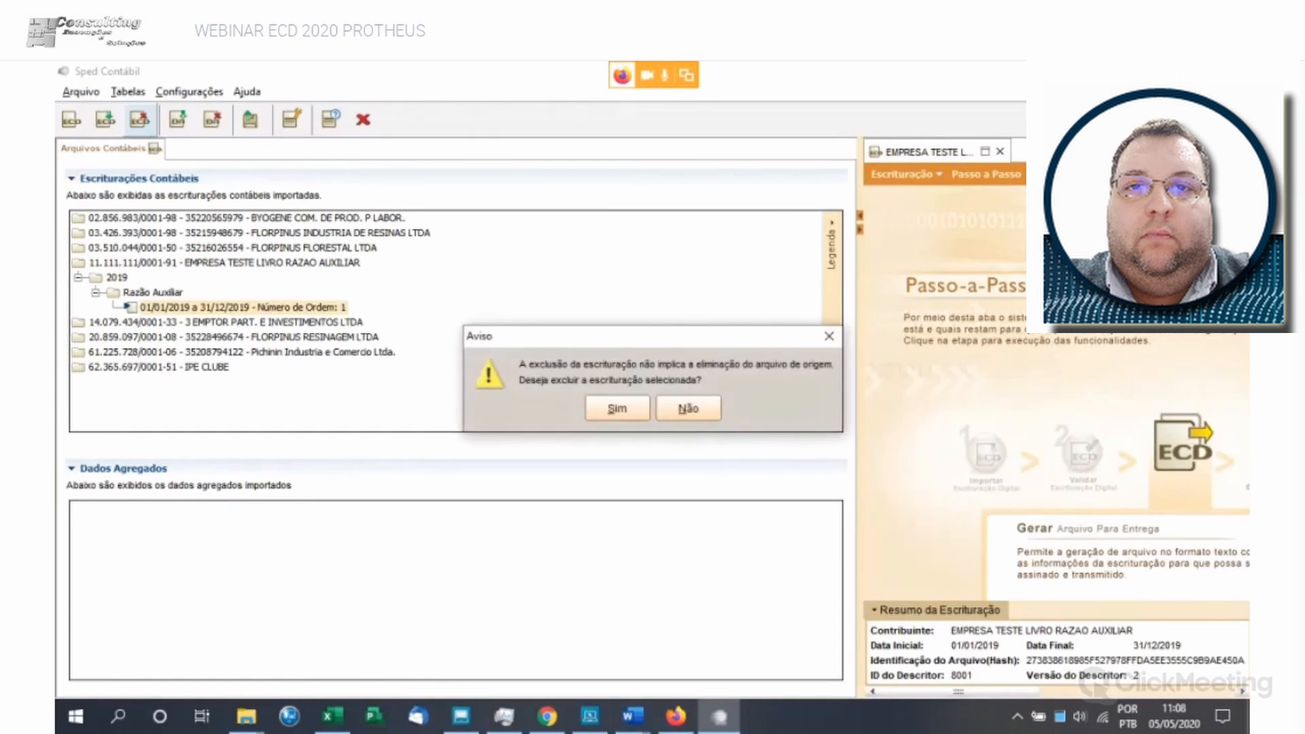
left_click(617, 409)
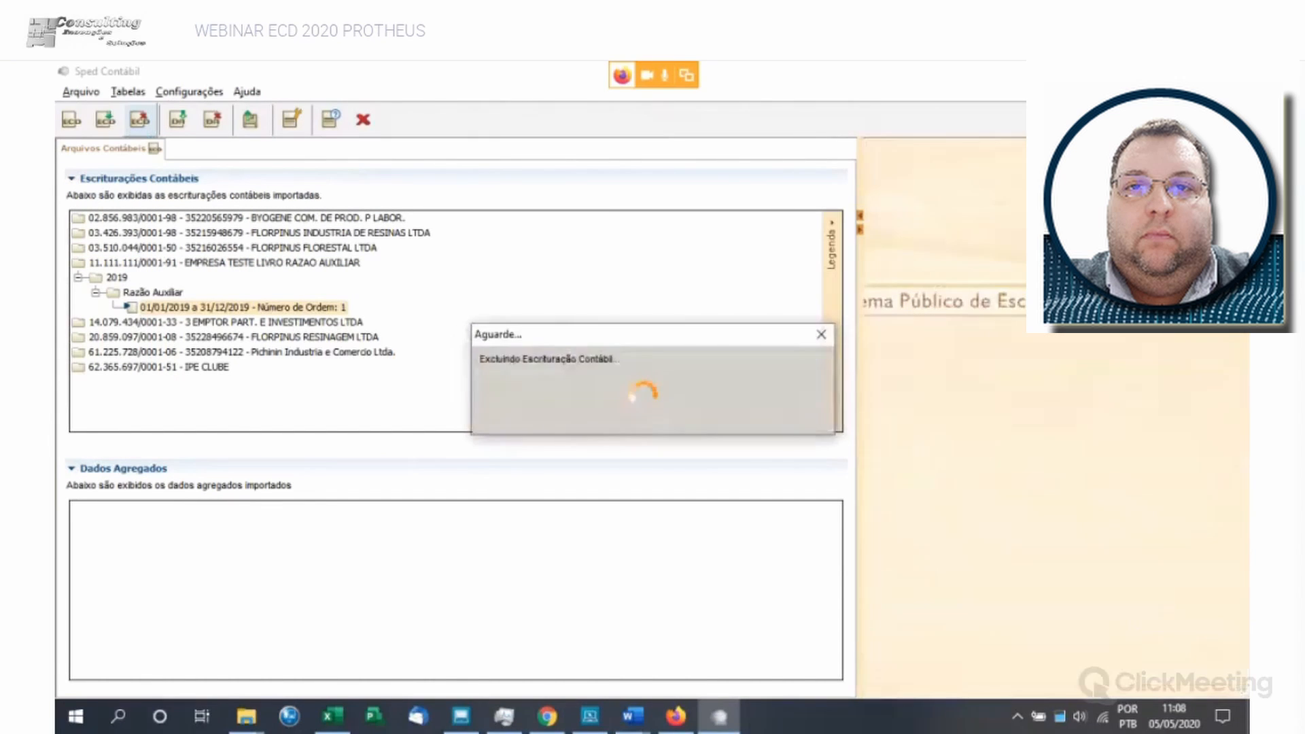
left_click(652, 409)
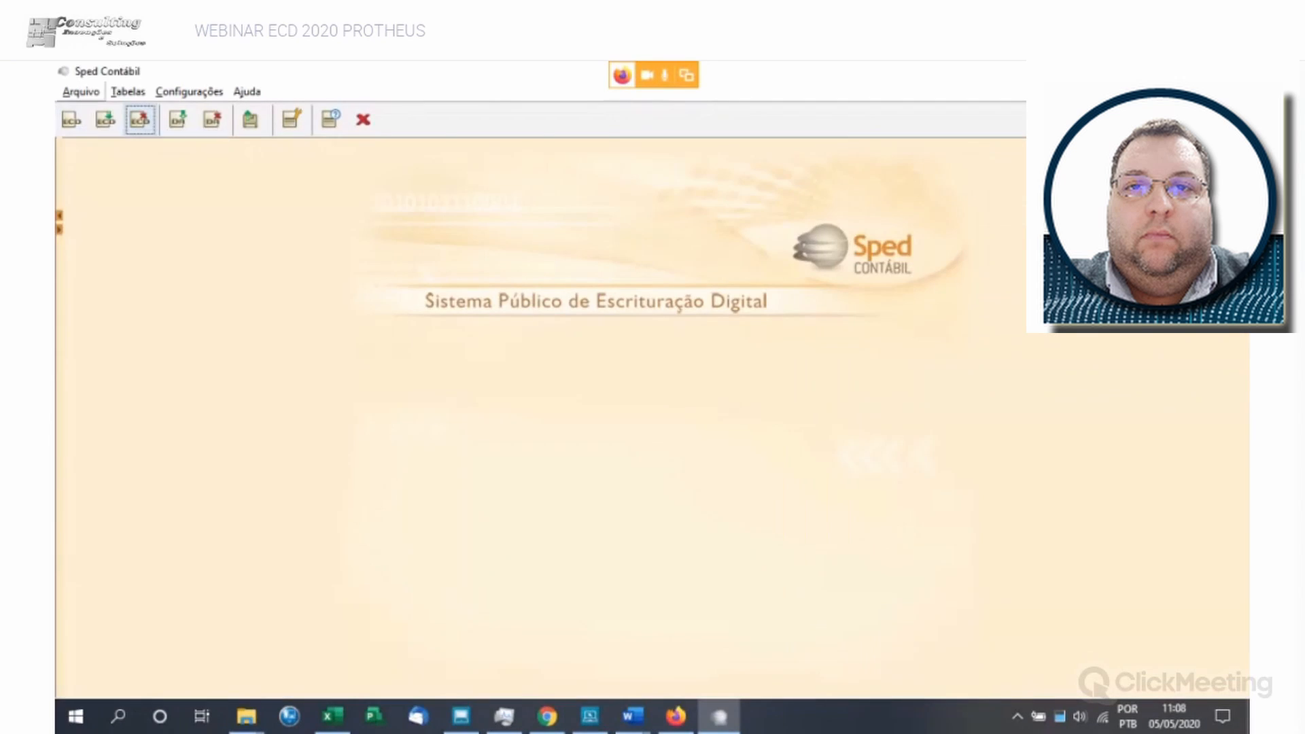
- Import the bookkeeping file arquivoteste.txt from the ECD folder on drive C:
left_click(80, 91)
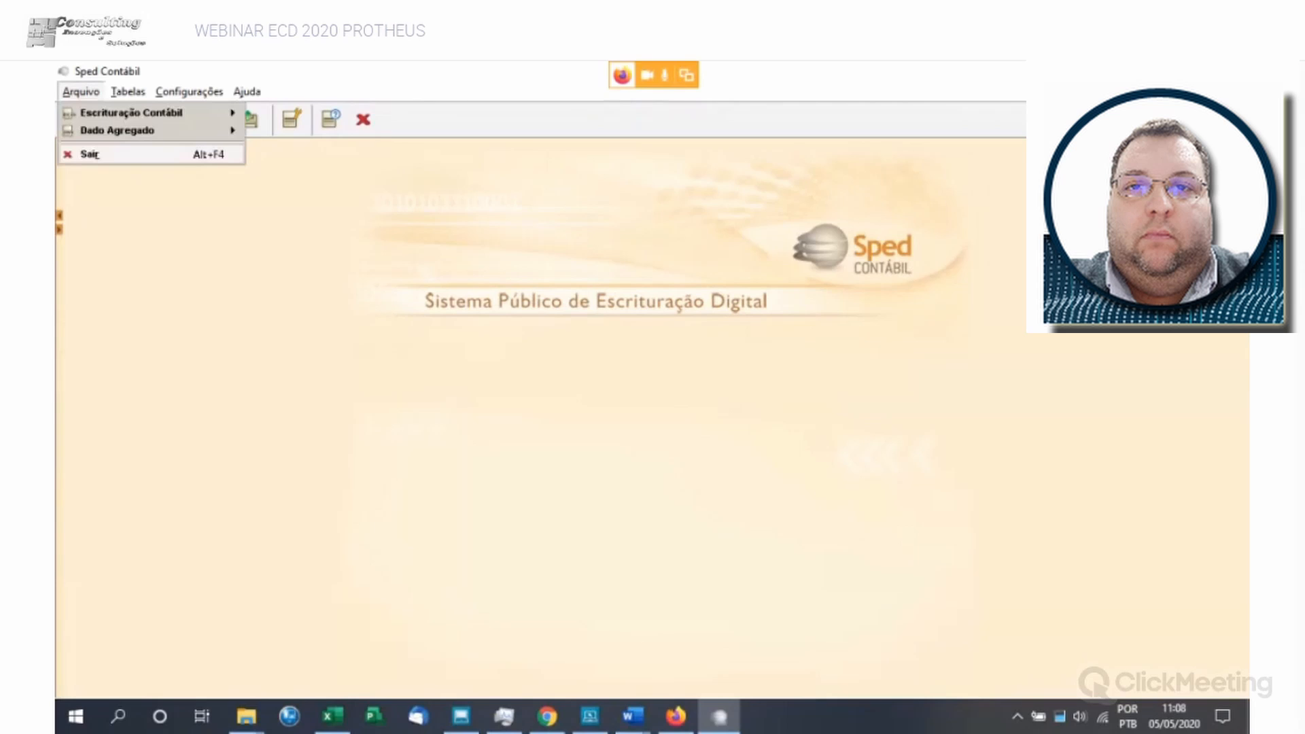
mouse_move(131, 112)
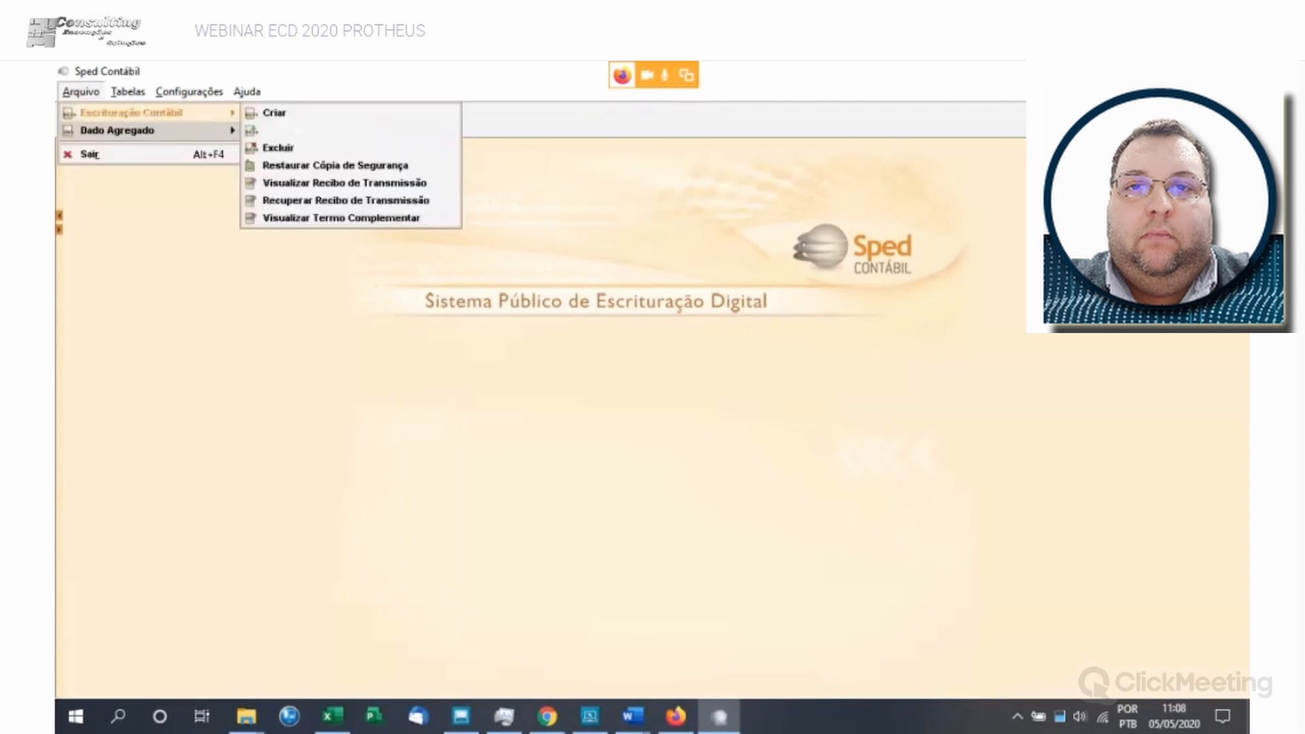
left_click(275, 129)
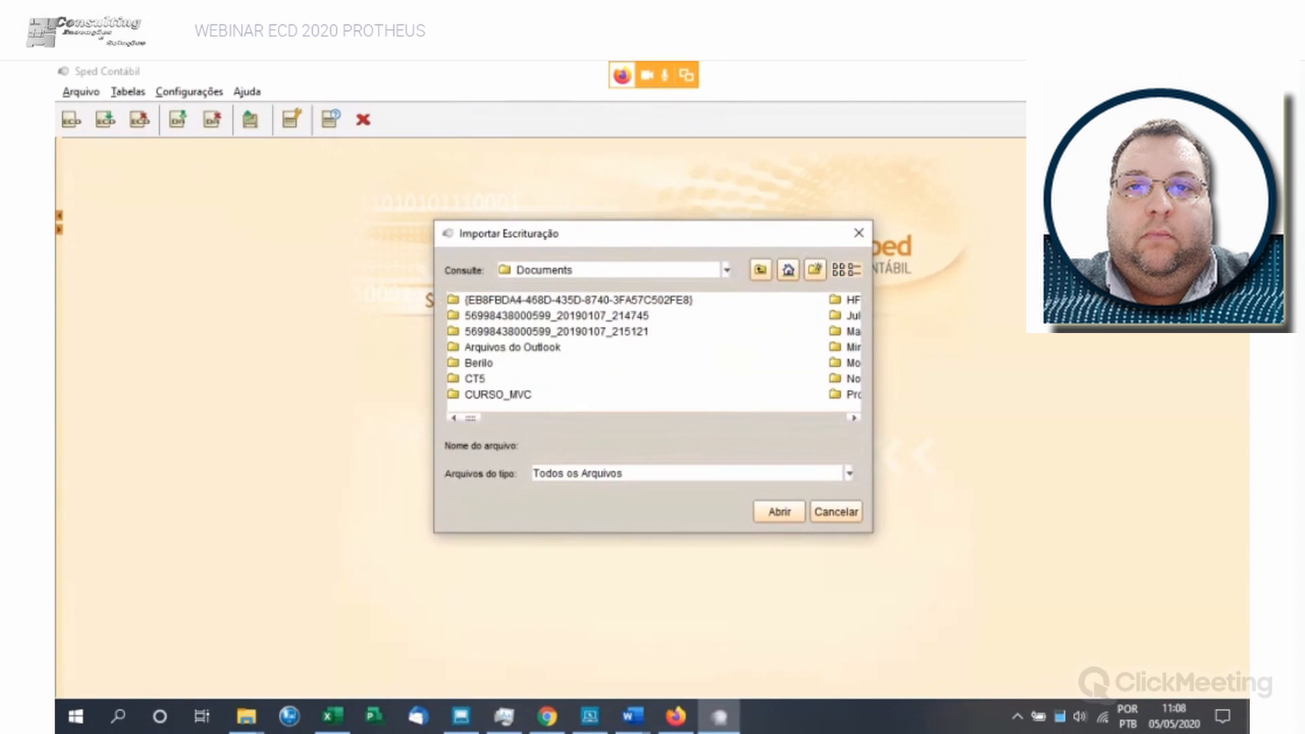
left_click(727, 271)
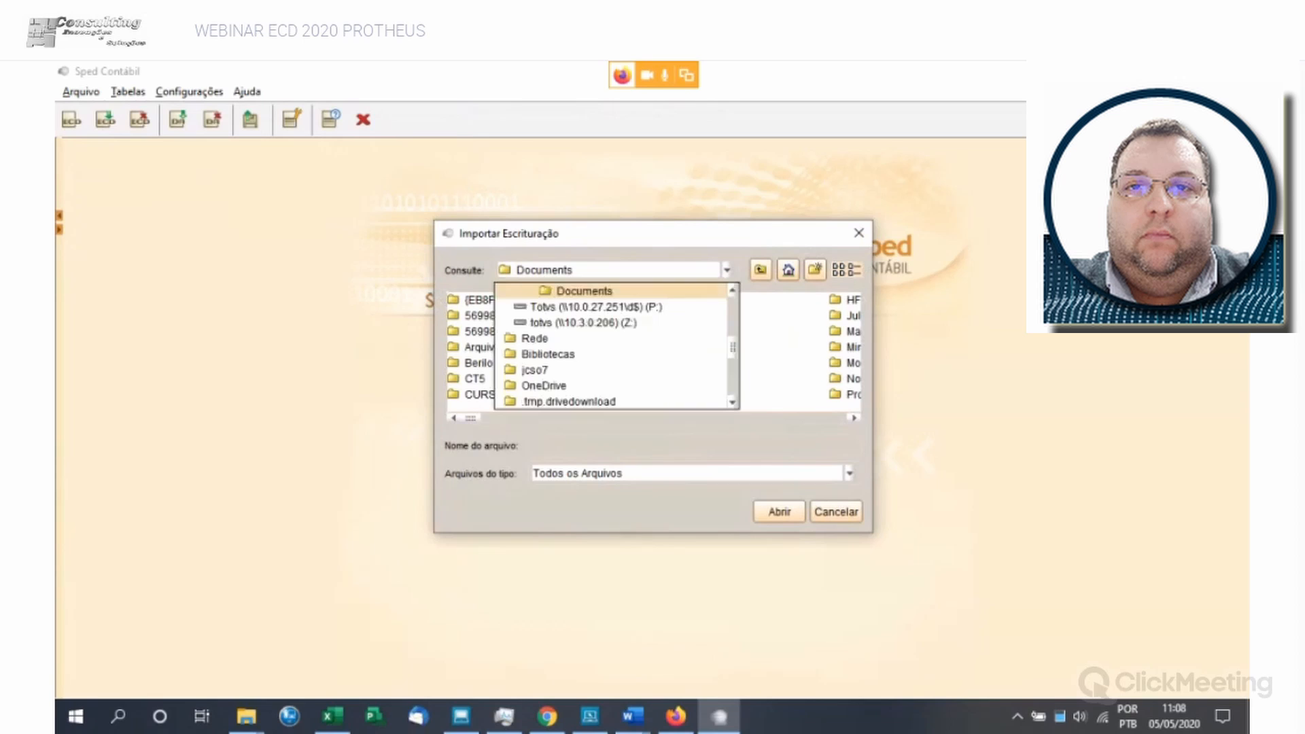
scroll(578, 322, "up", 2)
left_click(568, 338)
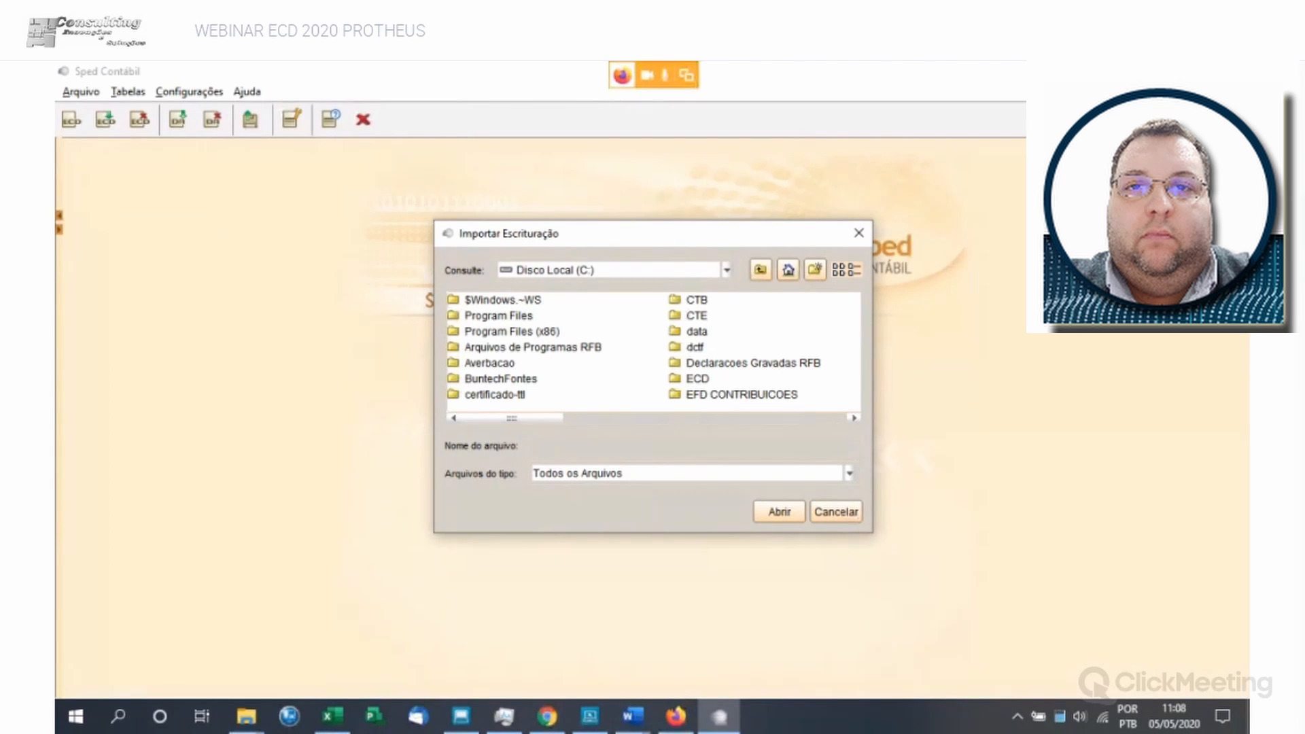
double_click(697, 380)
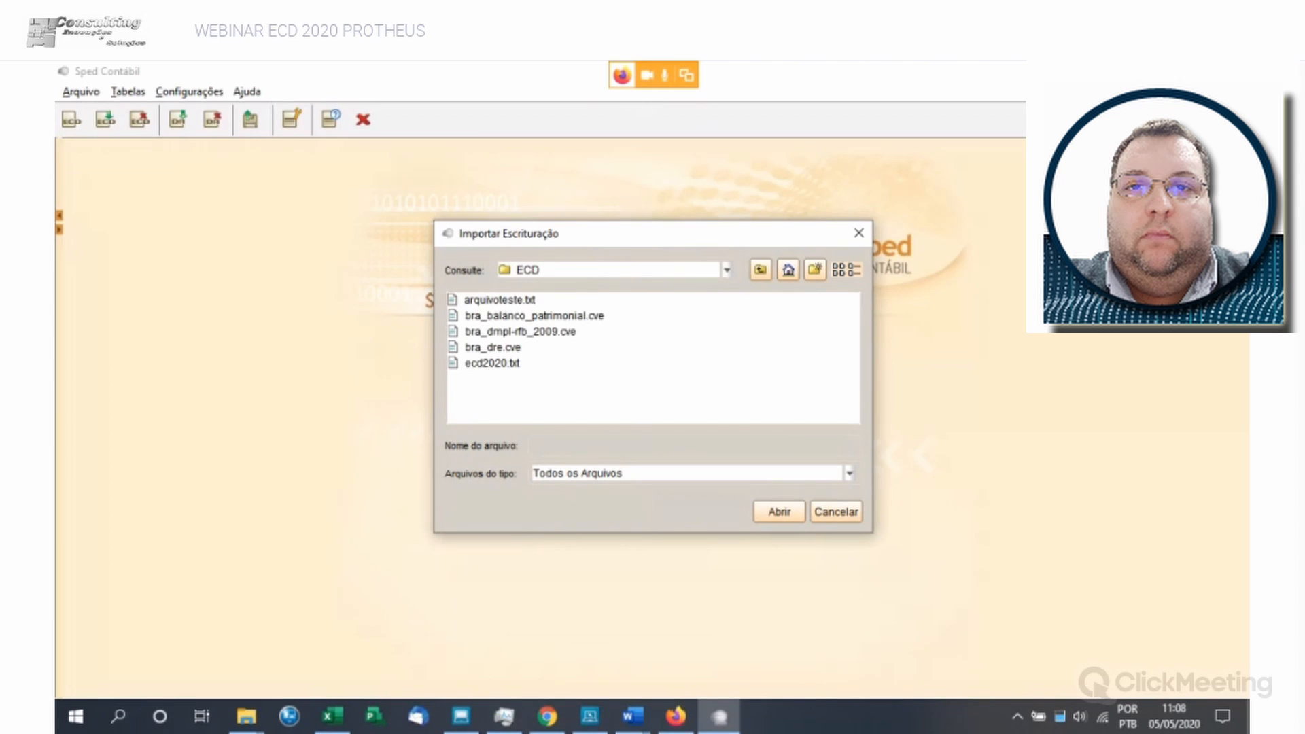
left_click(500, 300)
key("Return")
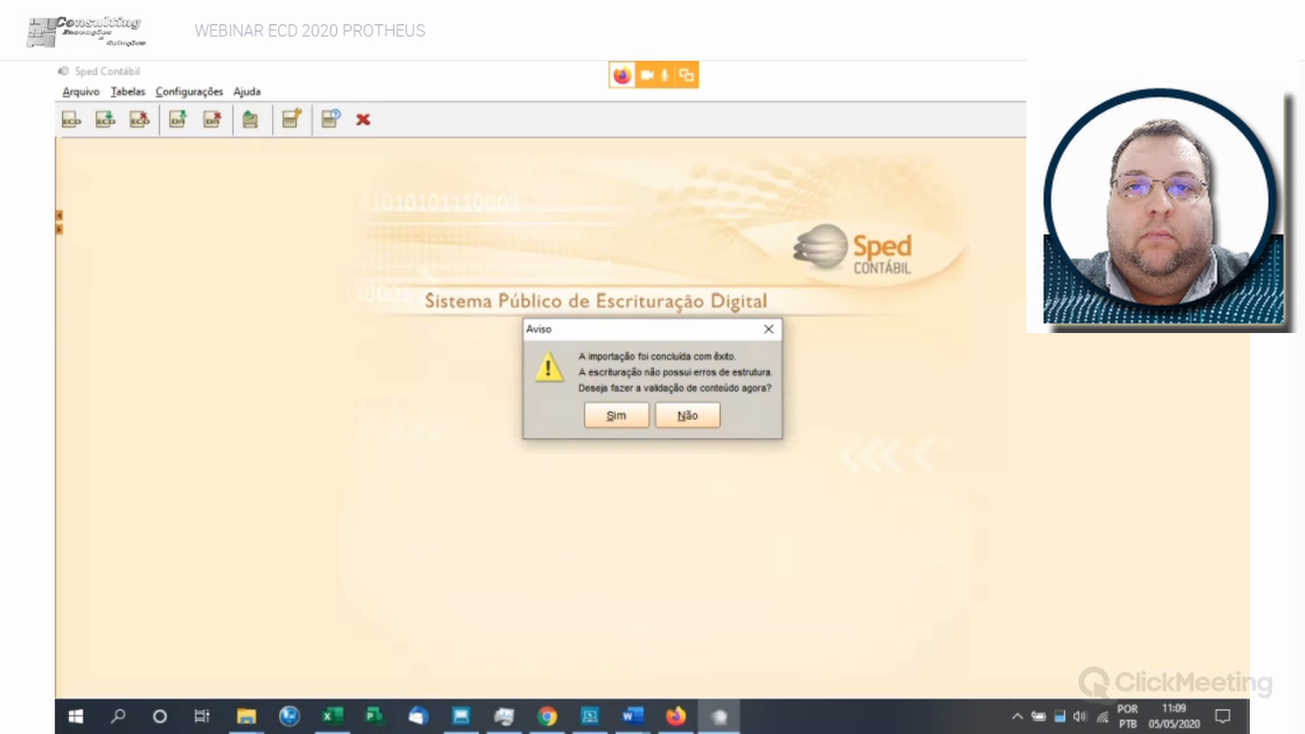
- Run the content validation on the imported bookkeeping and display the detailed report of its errors
key("Return")
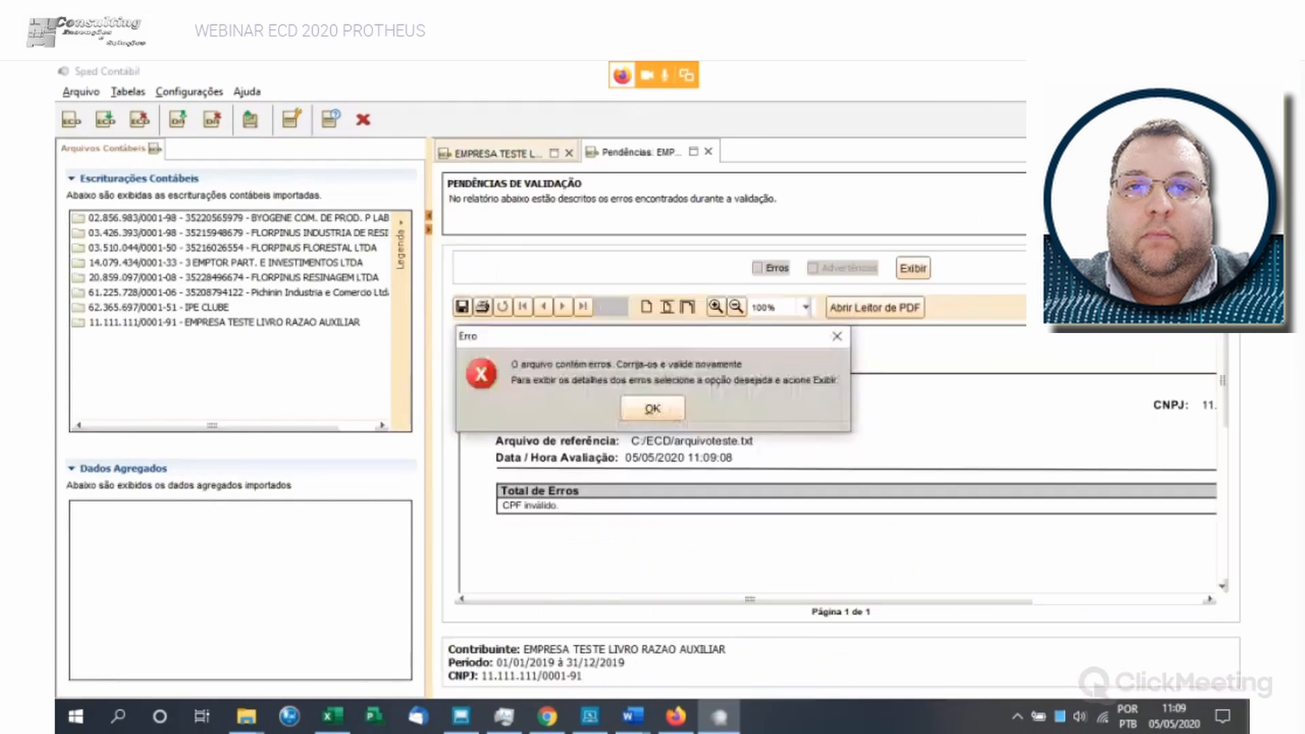
key("Return")
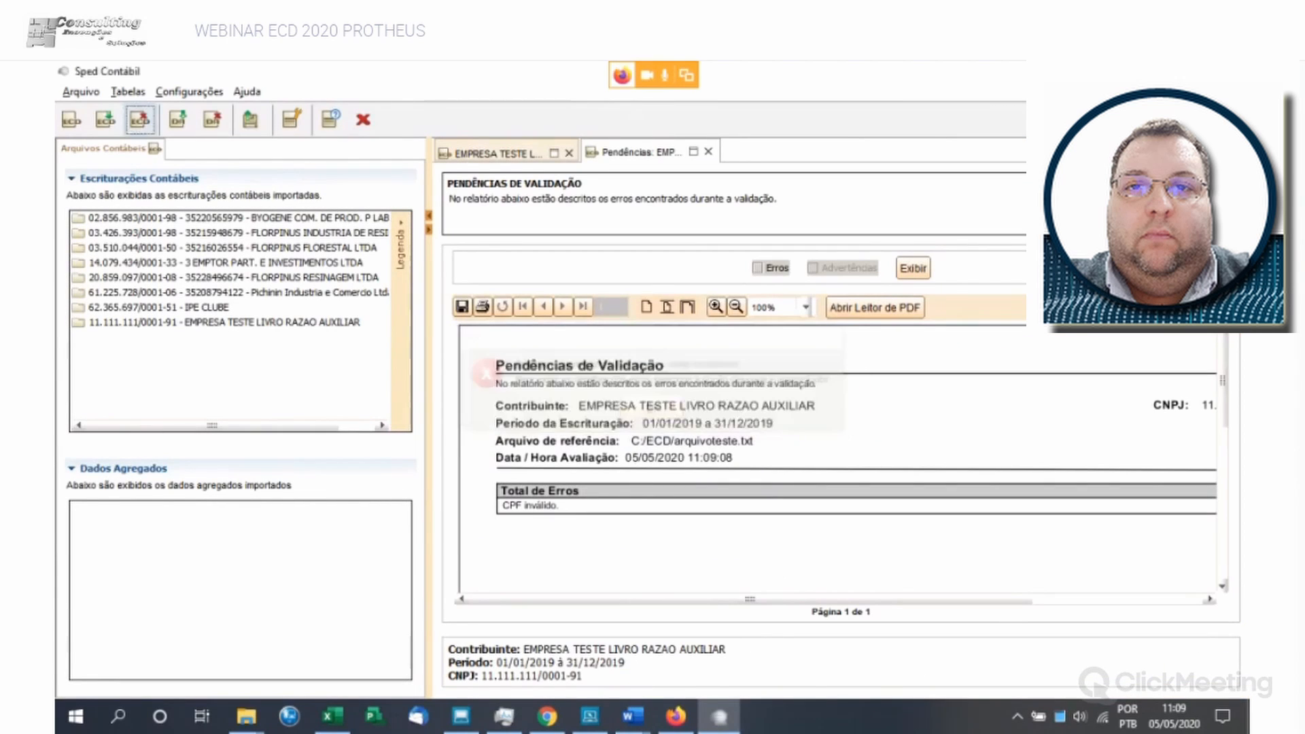
left_click(757, 268)
left_click(913, 268)
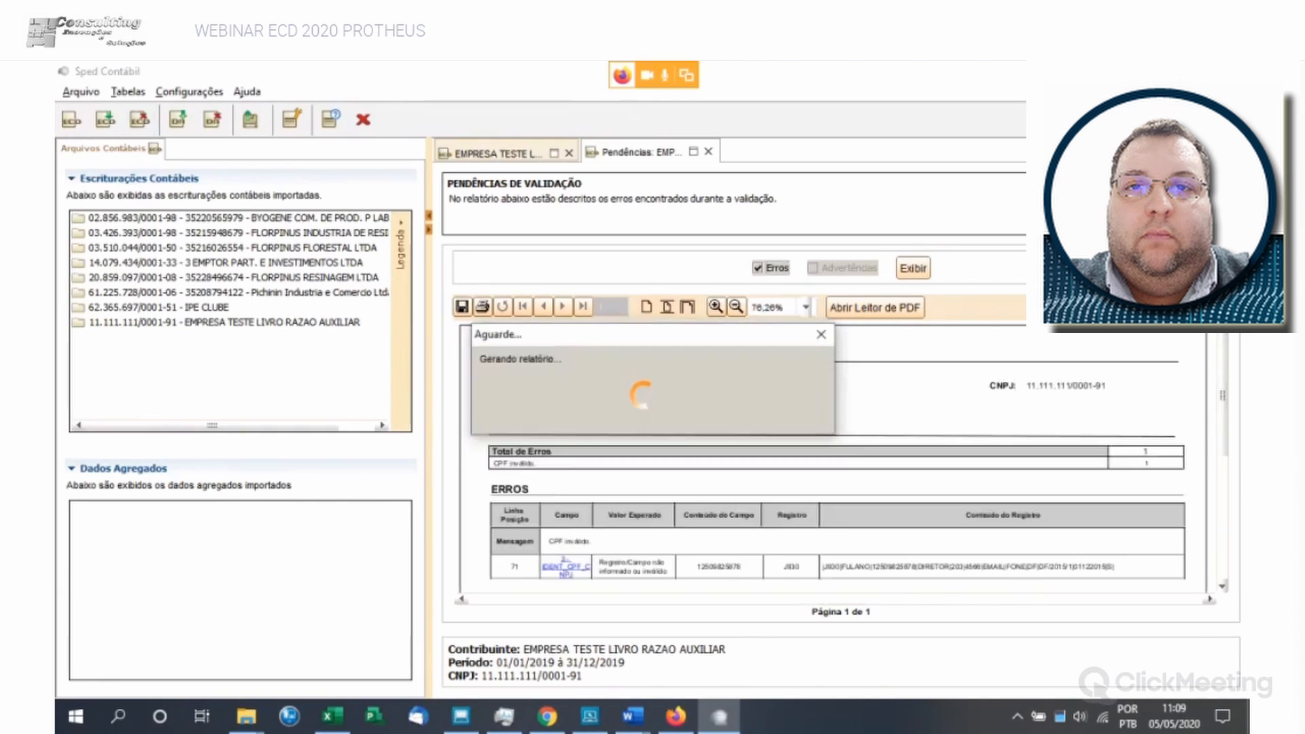
- Open the J930 signatory record from the invalid CPF error, enter a corrected CPF for the Diretor signatory, and save it
left_click(567, 567)
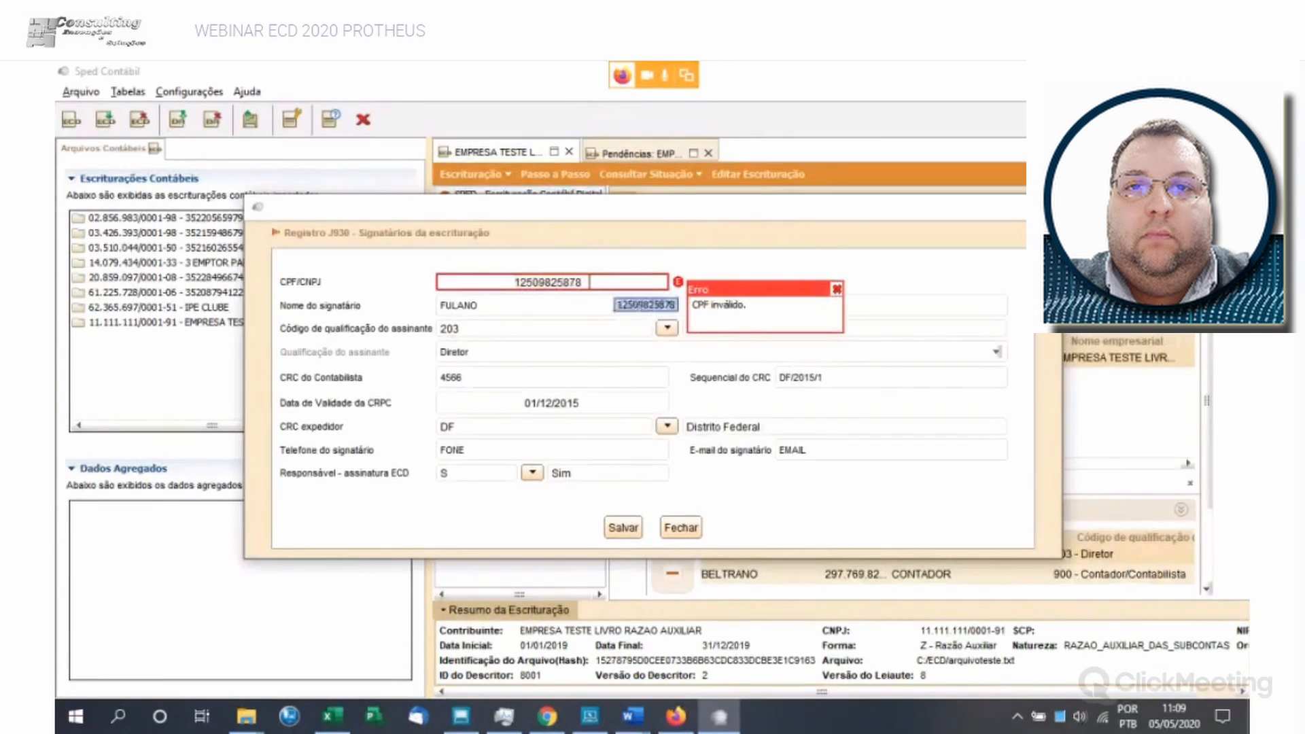
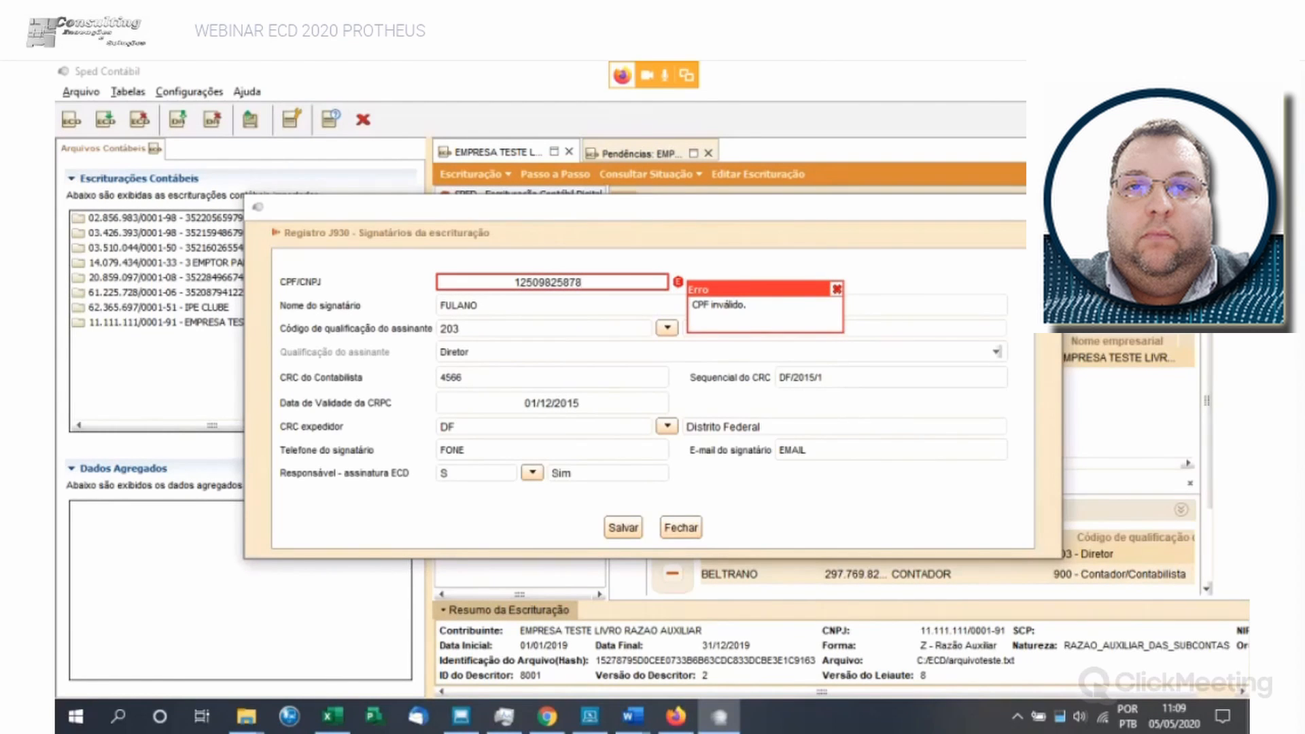
left_click_drag(591, 282, 512, 283)
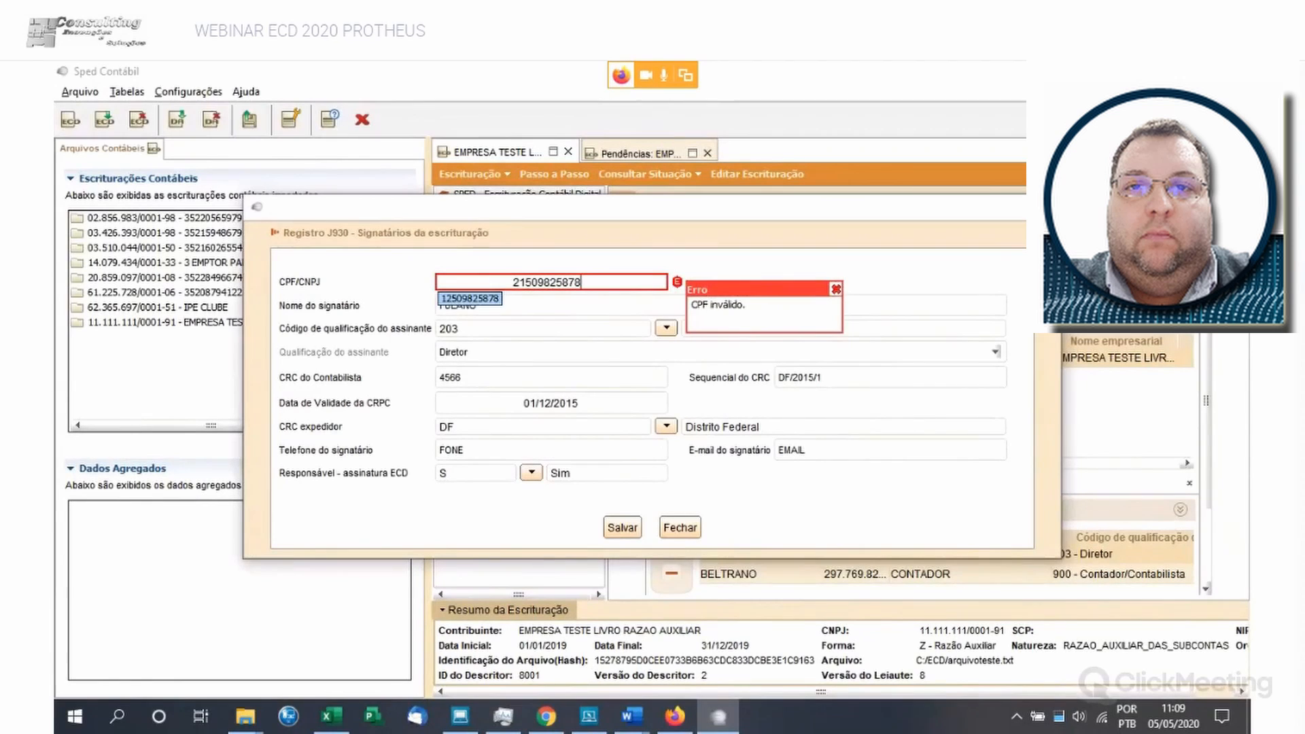
left_click(622, 527)
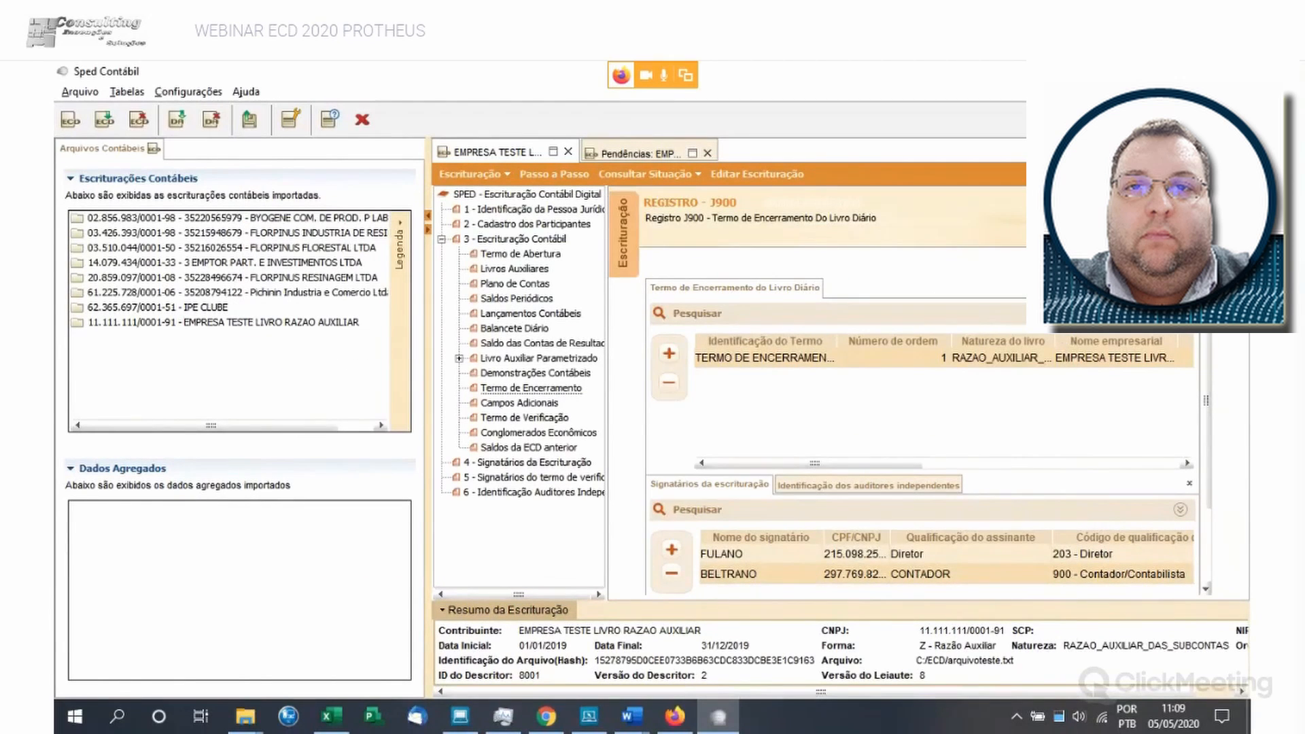
- Close the validation pendencies report and validate the bookkeeping again from the Passo a Passo view
left_click(708, 154)
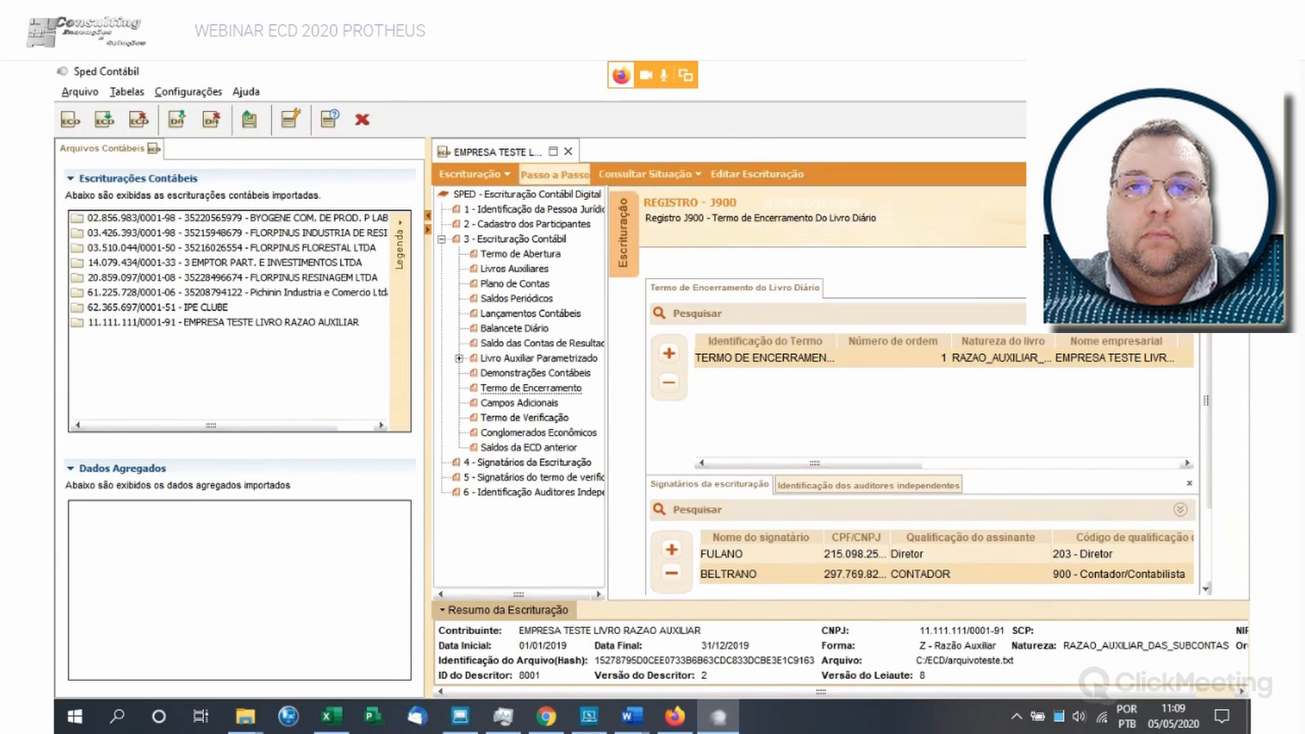
left_click(554, 174)
left_click(653, 437)
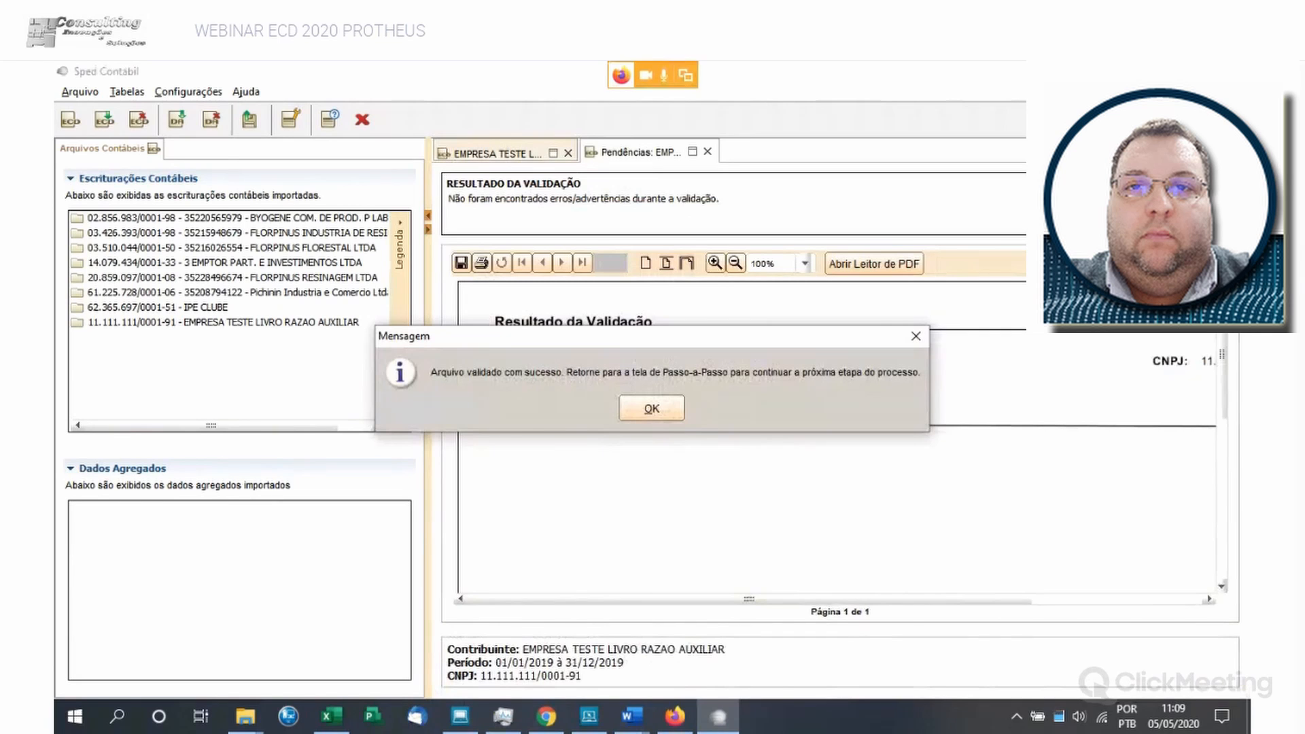
left_click(651, 409)
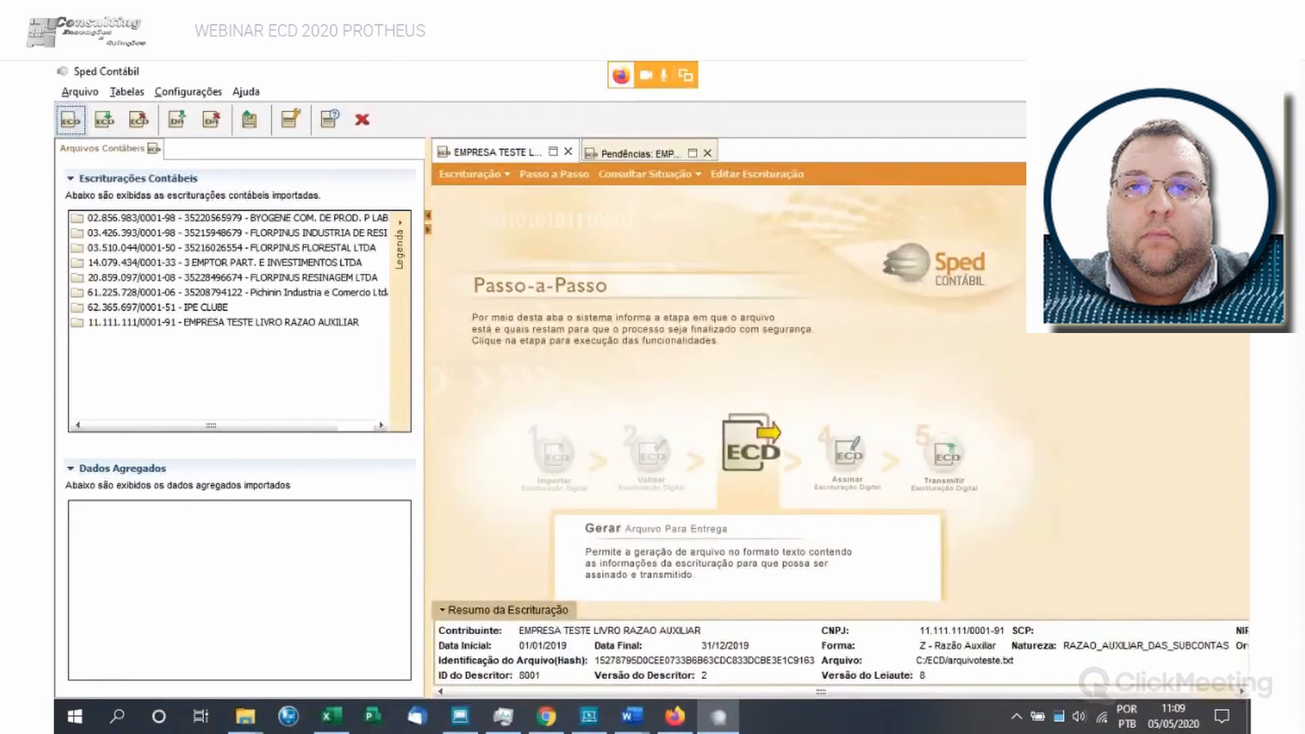
- Display the bookkeeping data and review the company identification record 0000 and the other cadastral registrations record 0007
left_click(474, 175)
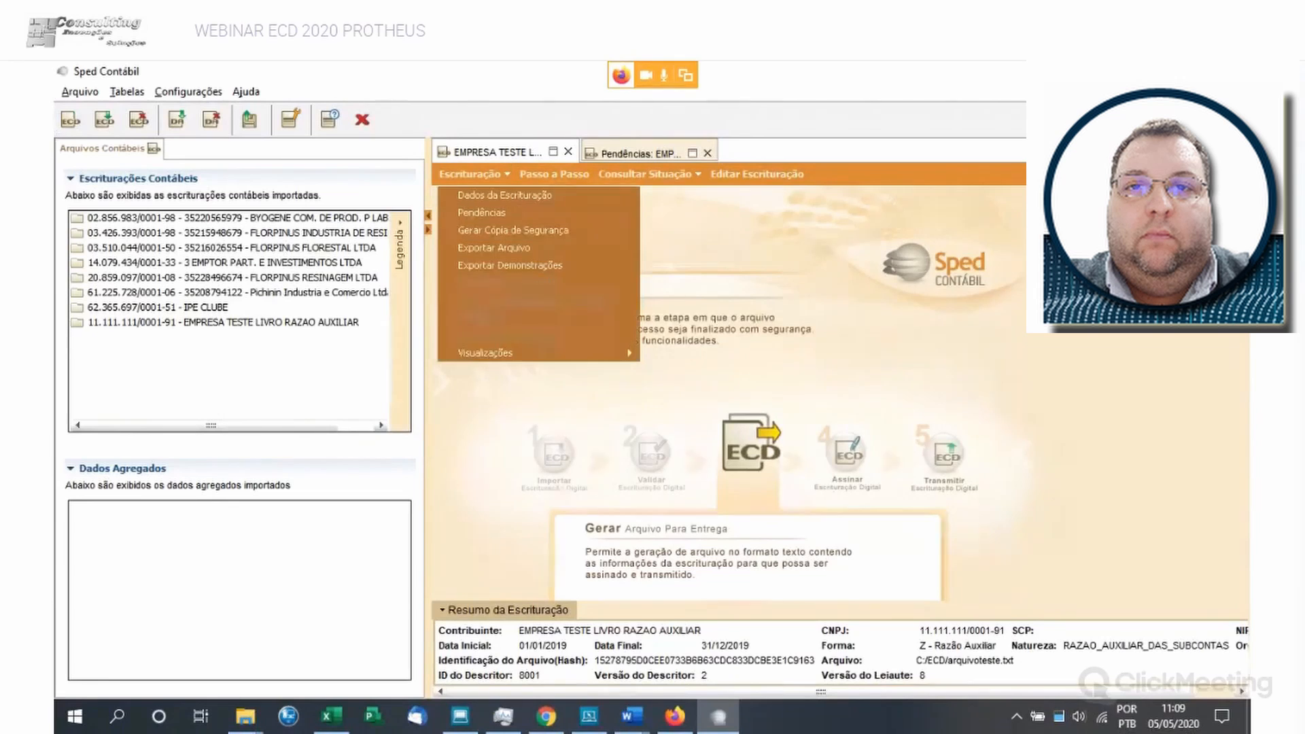
left_click(505, 195)
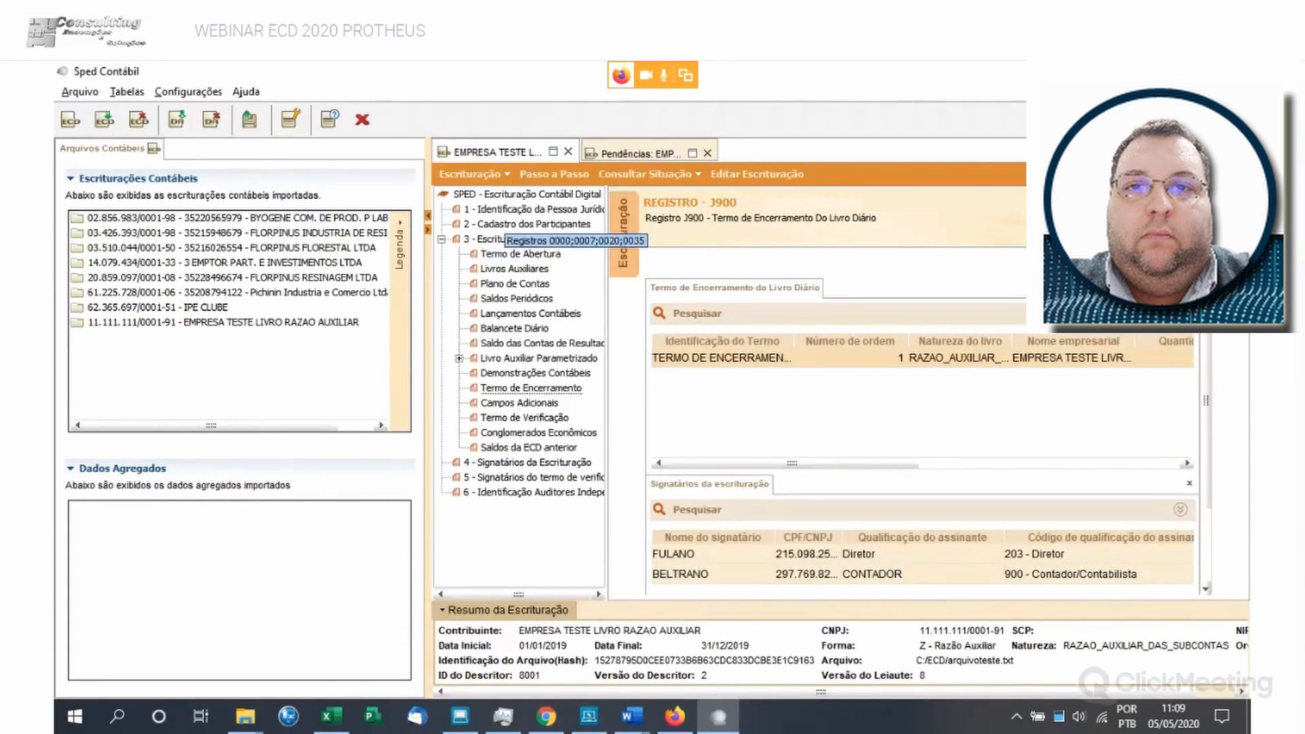
left_click(517, 210)
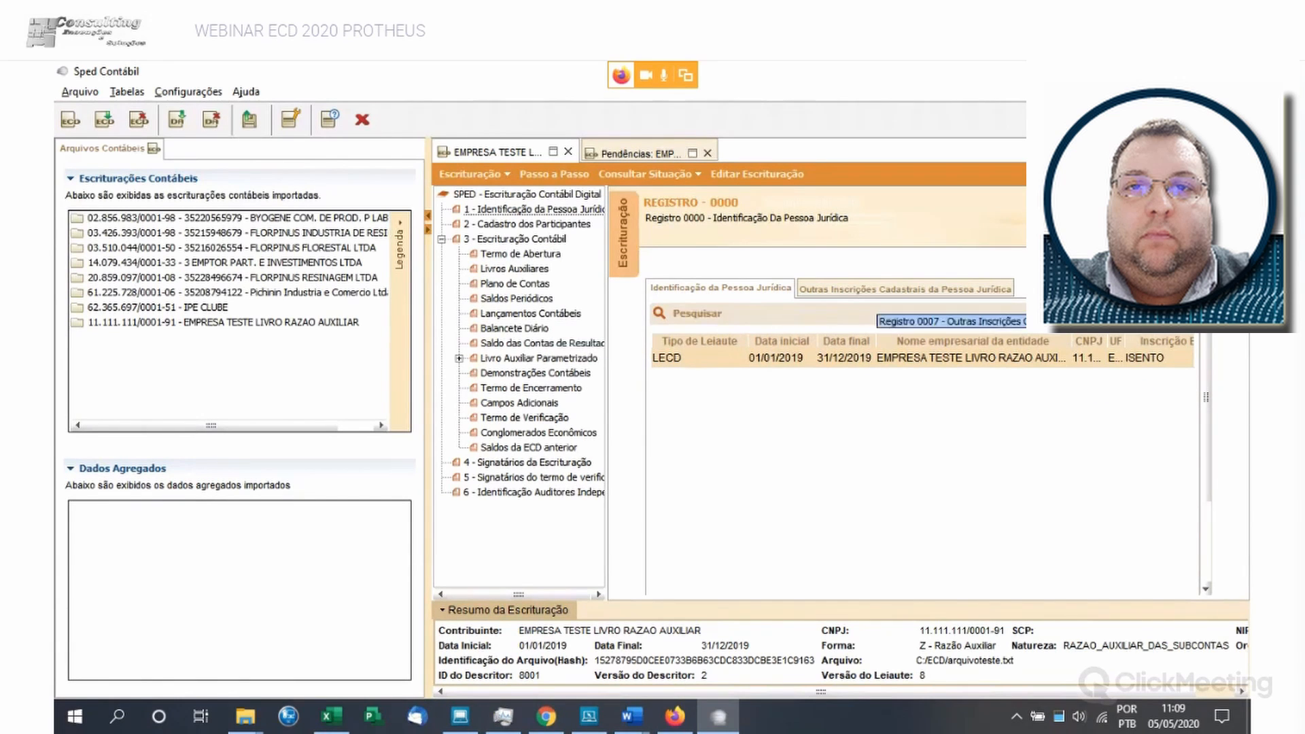
left_click(904, 289)
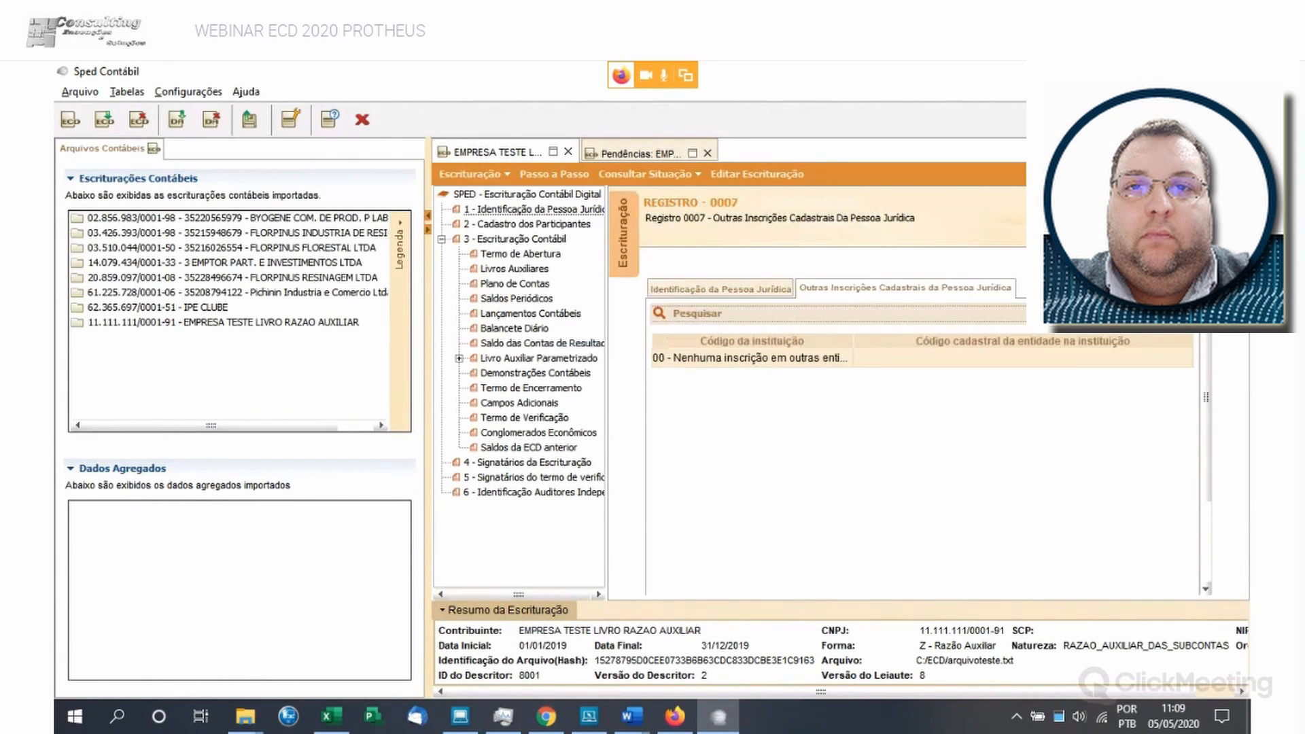
left_click(720, 289)
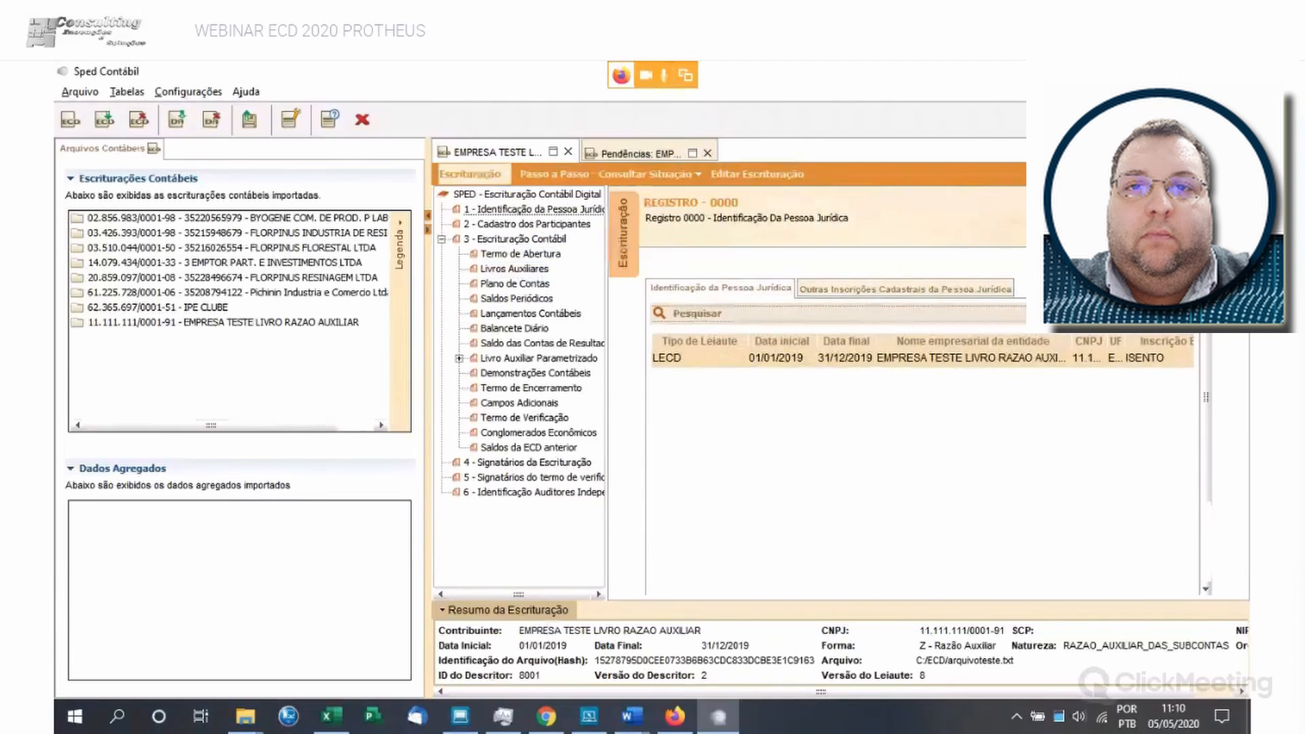
left_click(469, 174)
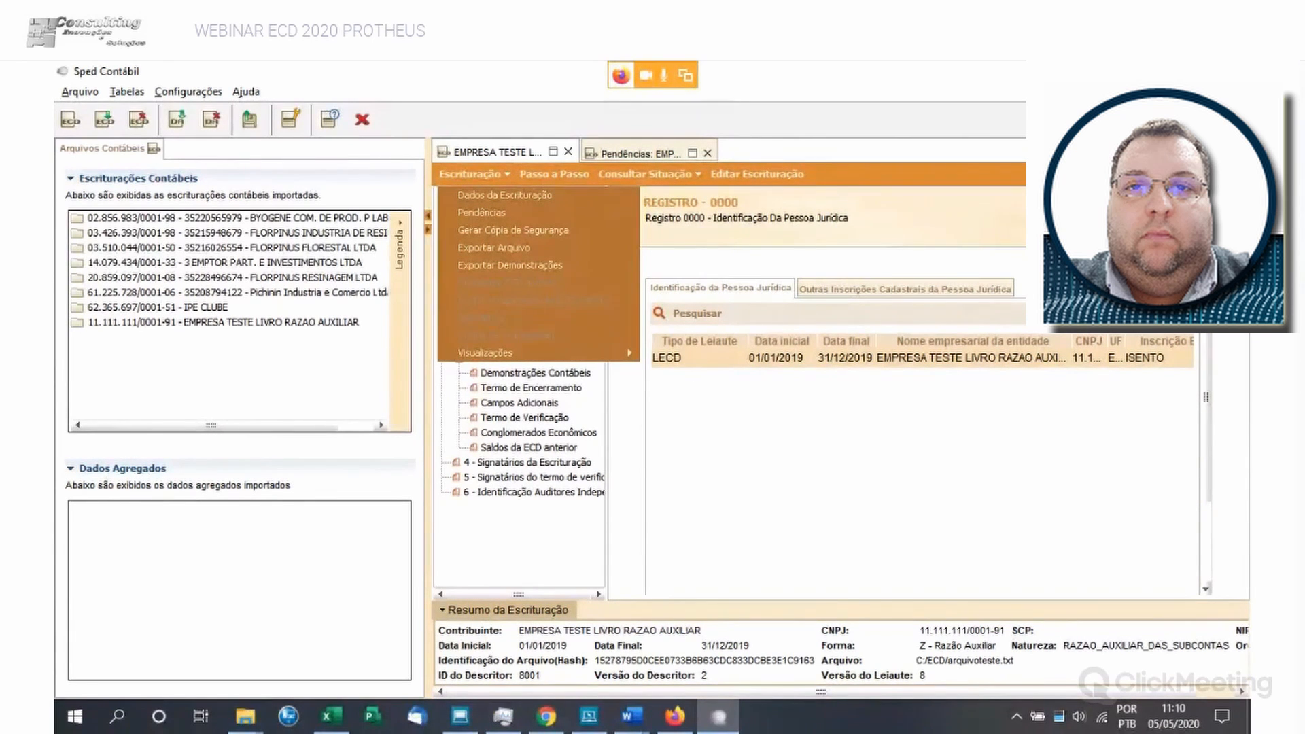
key("Escape")
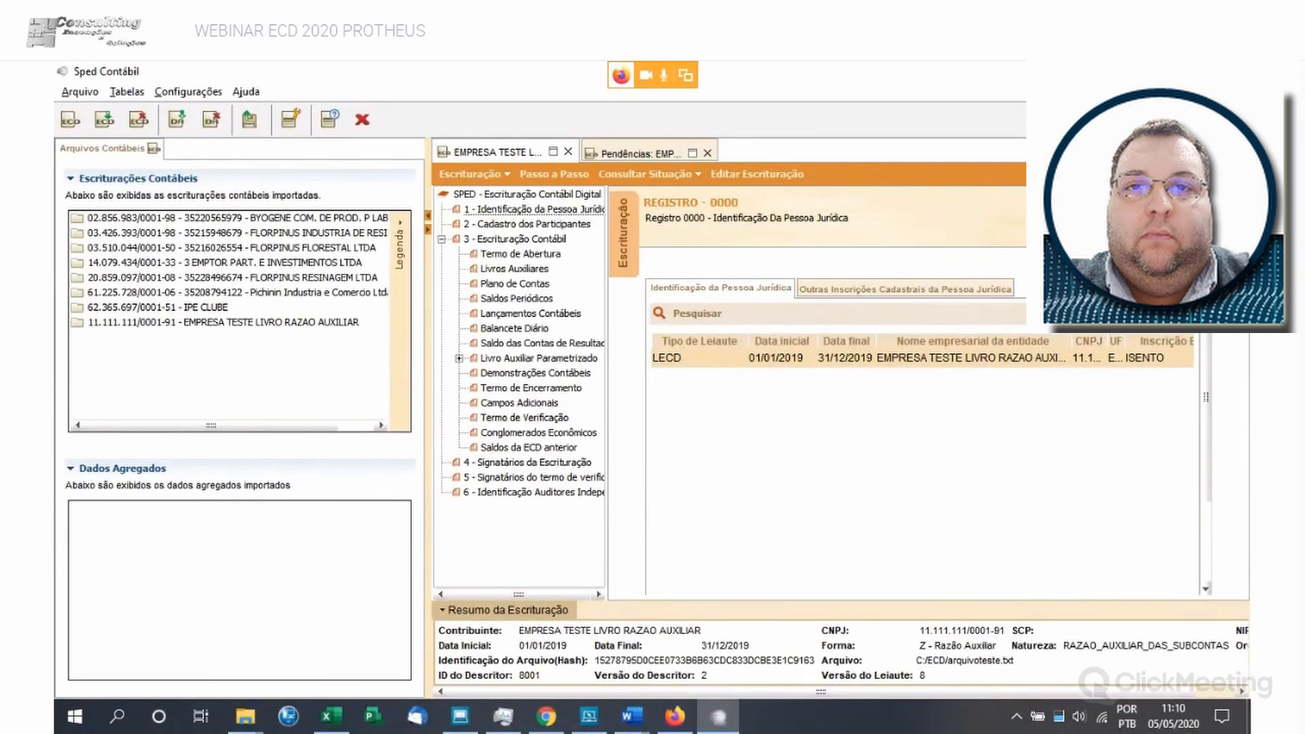